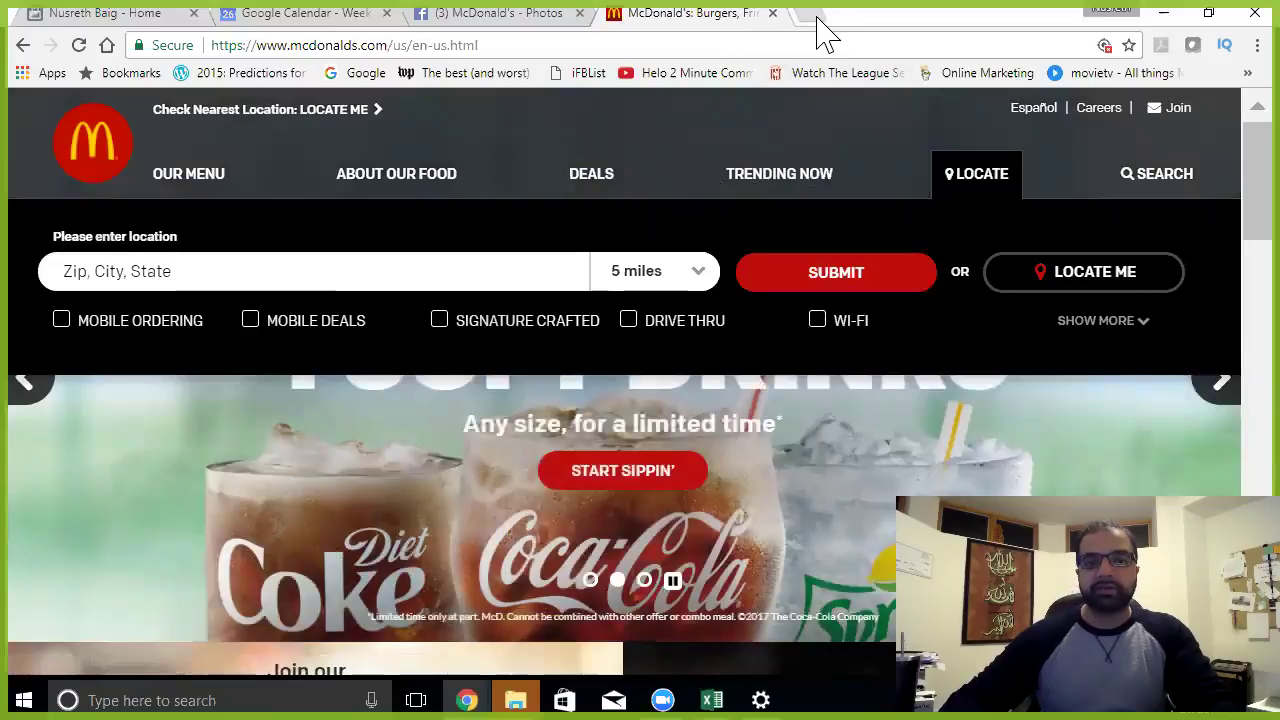
Step: Open the entrepreneur's personal website in a new tab and examine its welcome video, newsletter form and recent blog posts
type("nusrethbaig.com")
key("Return")
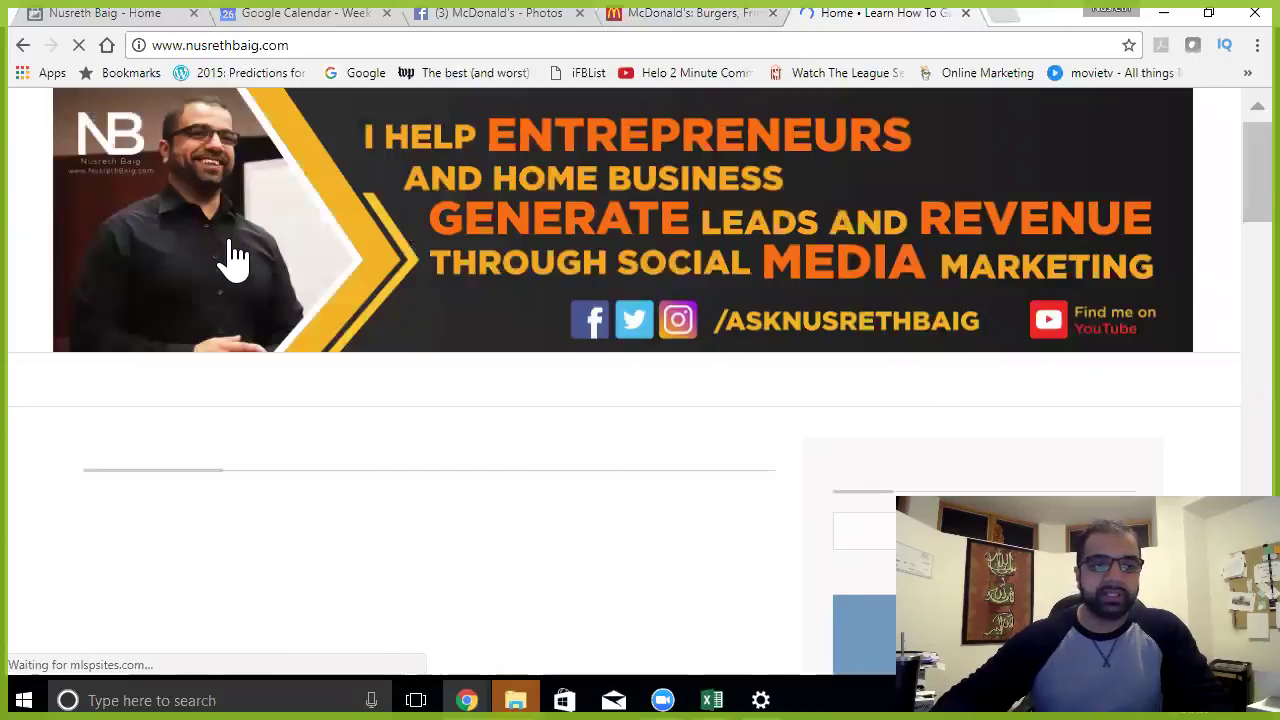
scroll(520, 450, "down", 2)
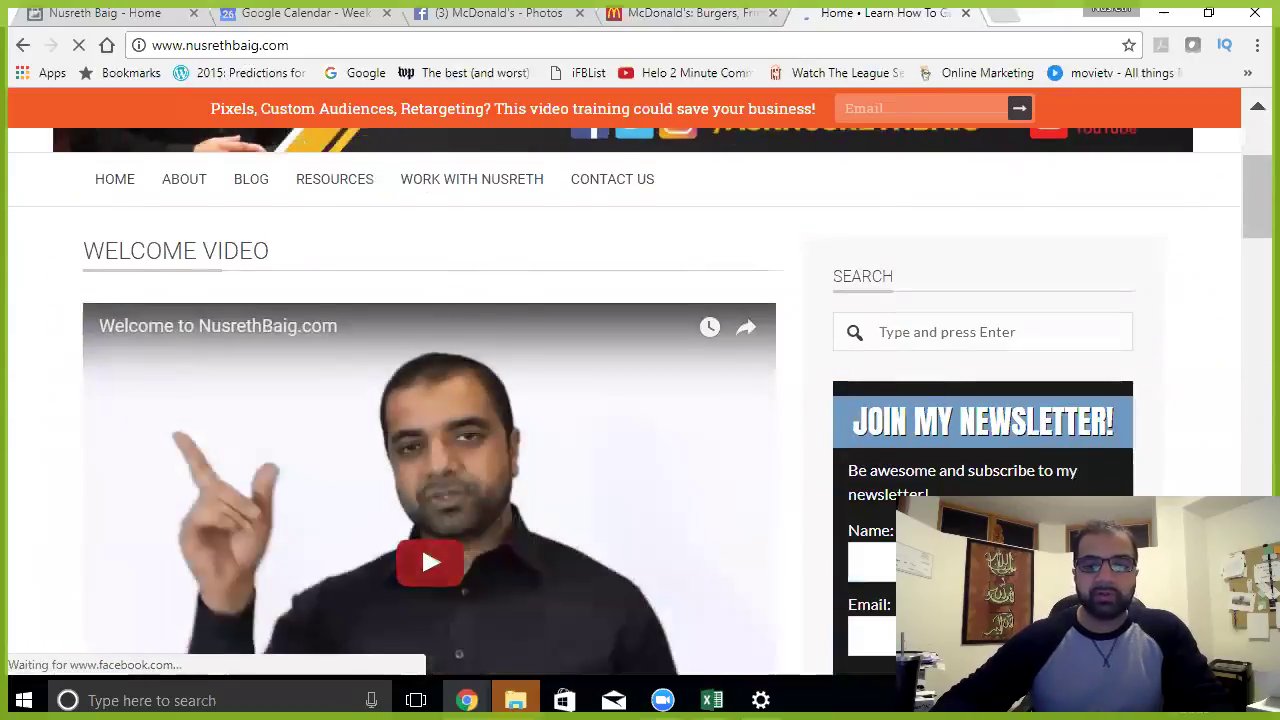
scroll(421, 544, "down", 2)
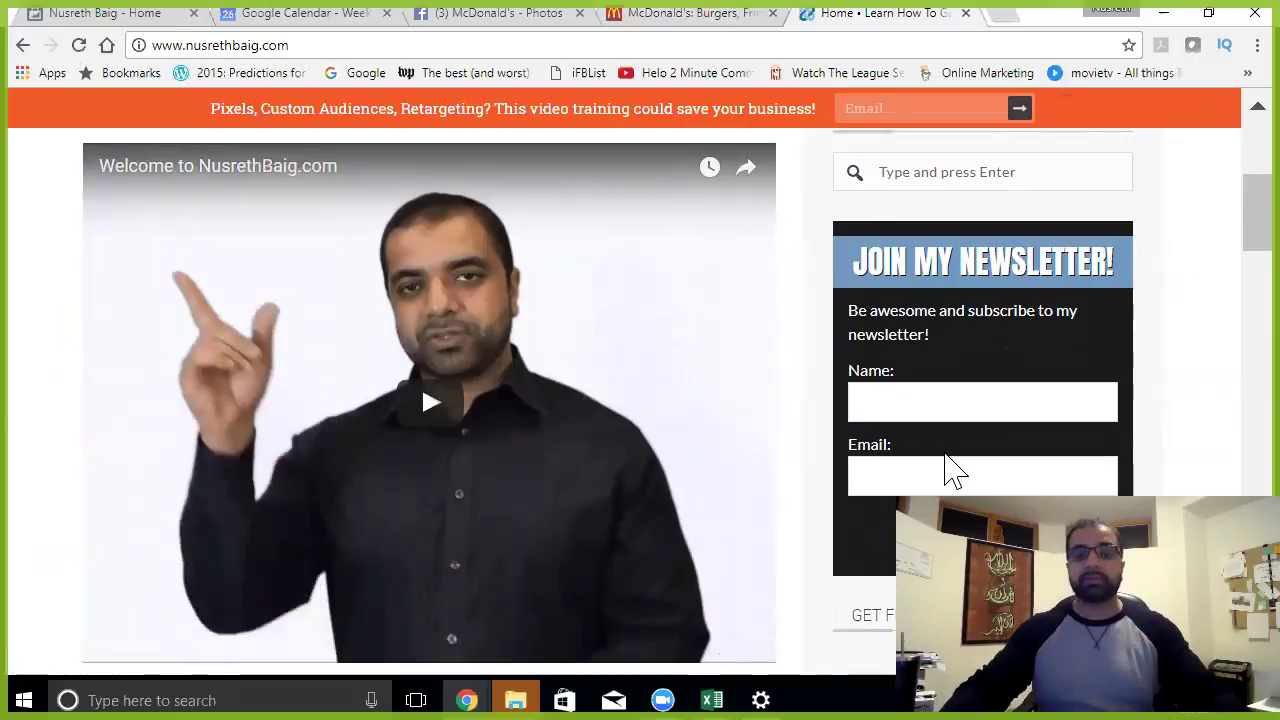
scroll(955, 470, "down", 4)
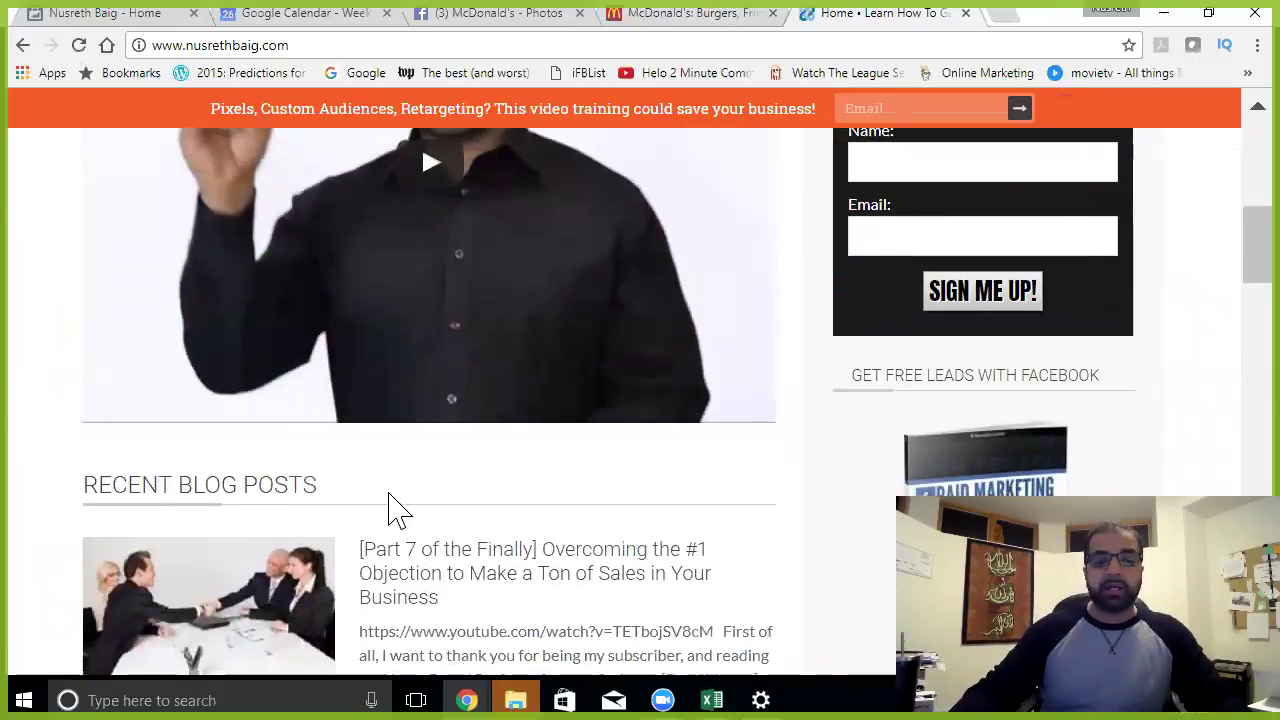
scroll(330, 490, "down", 6)
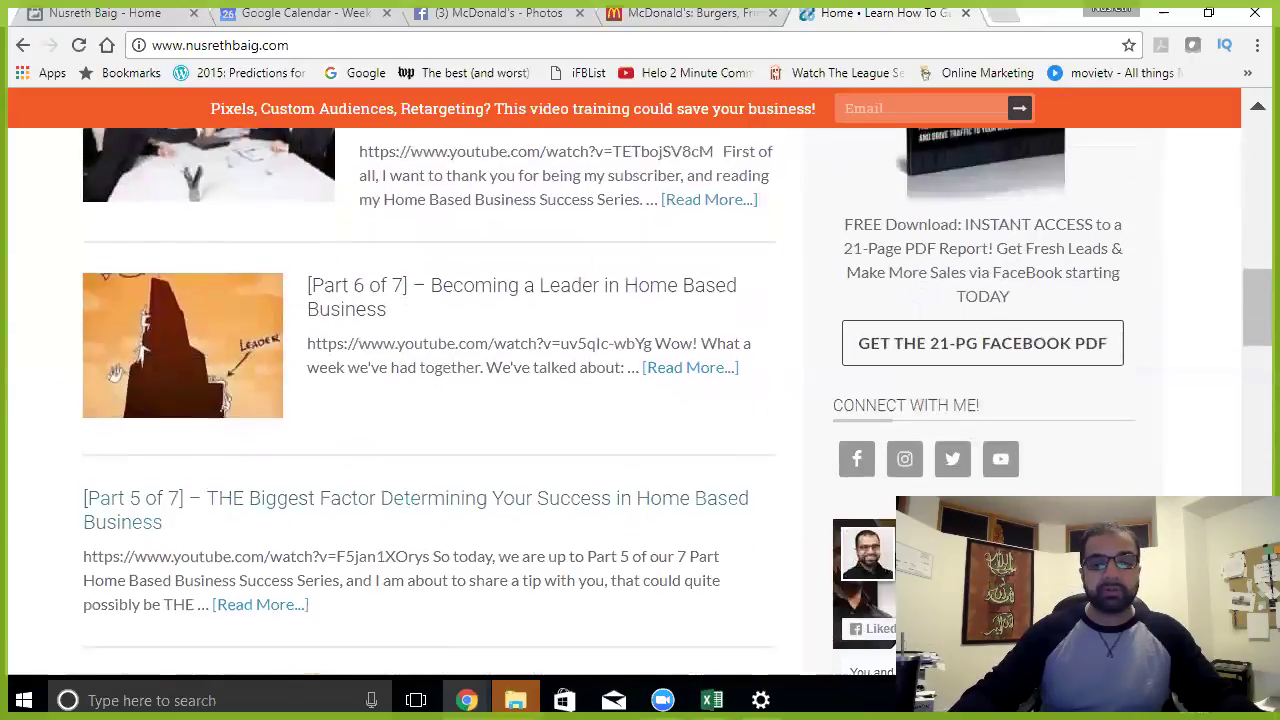
scroll(463, 487, "down", 2)
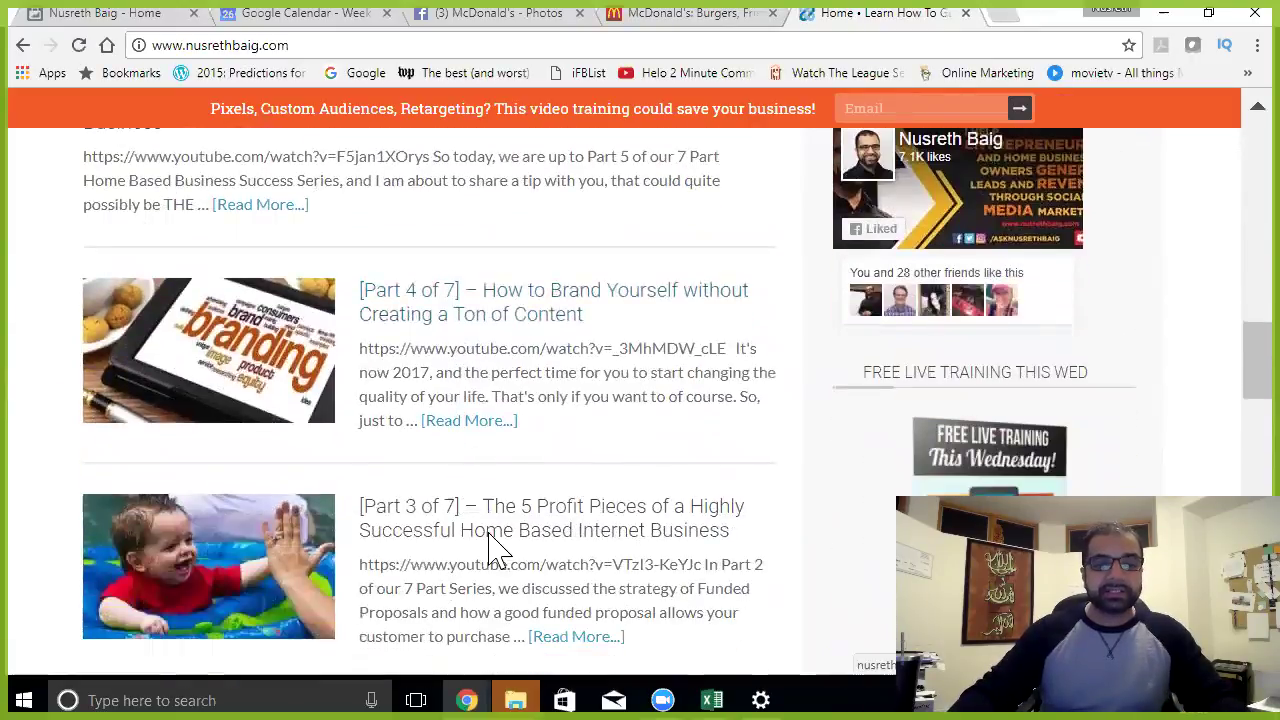
scroll(580, 394, "down", 2)
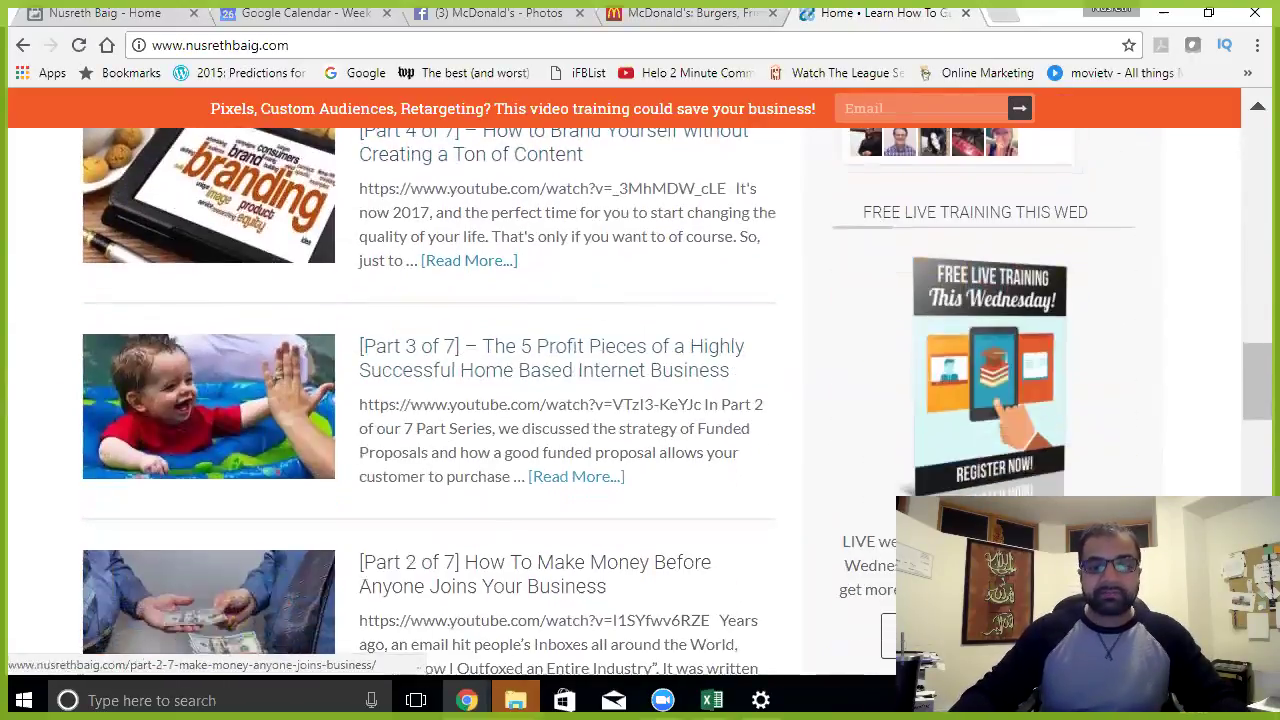
scroll(690, 330, "up", 4)
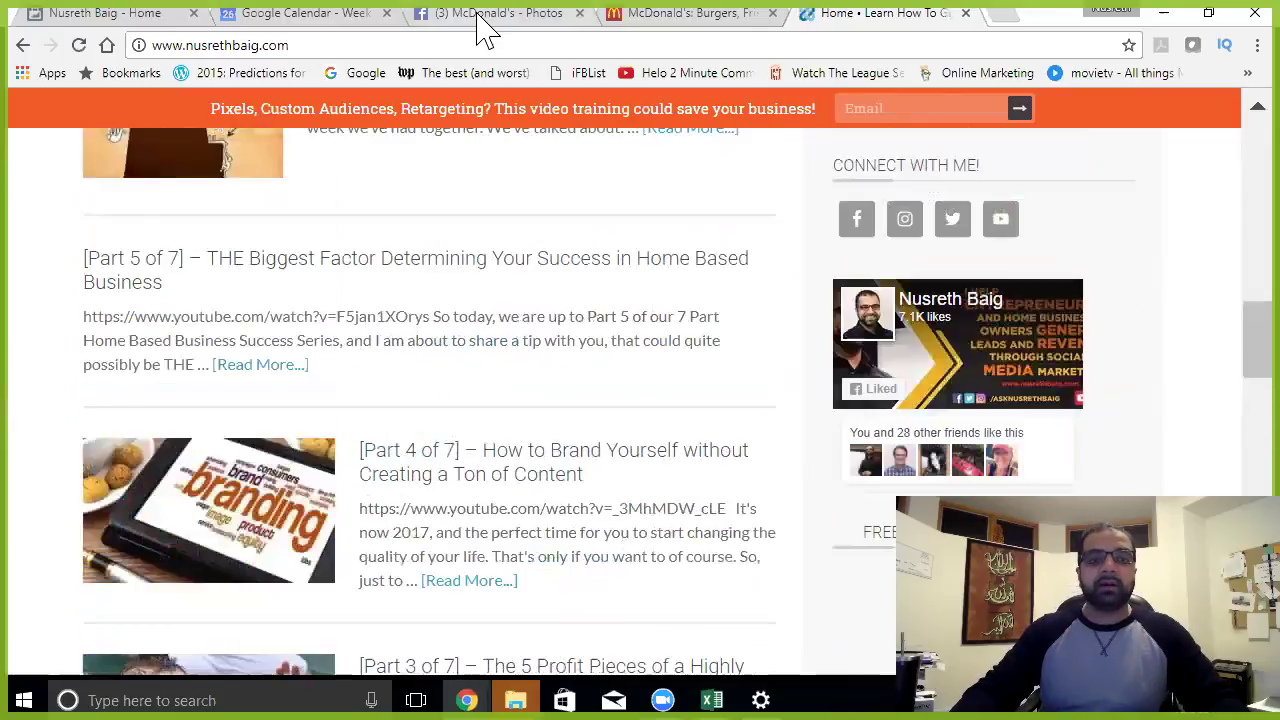
Step: In the tab with McDonald's Facebook photos, open the entrepreneur's own Facebook page by its address instead
left_click(486, 16)
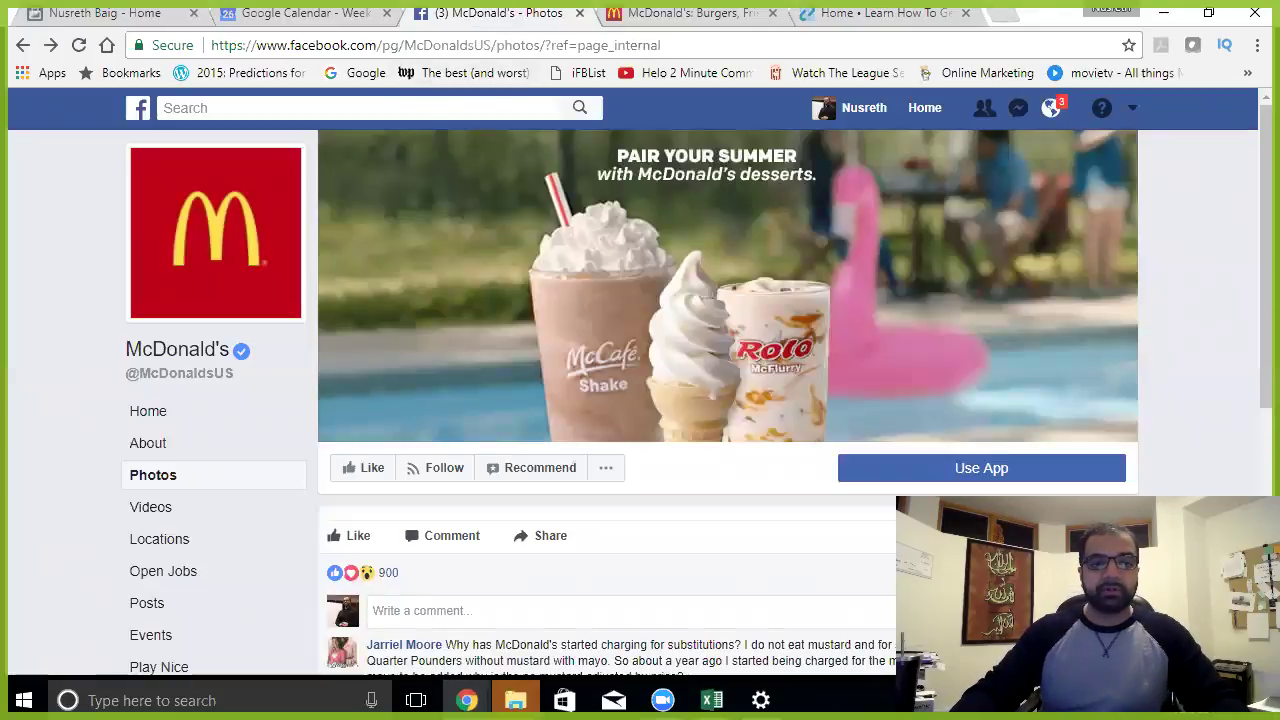
left_click_drag(384, 45, 986, 120)
key("BackSpace")
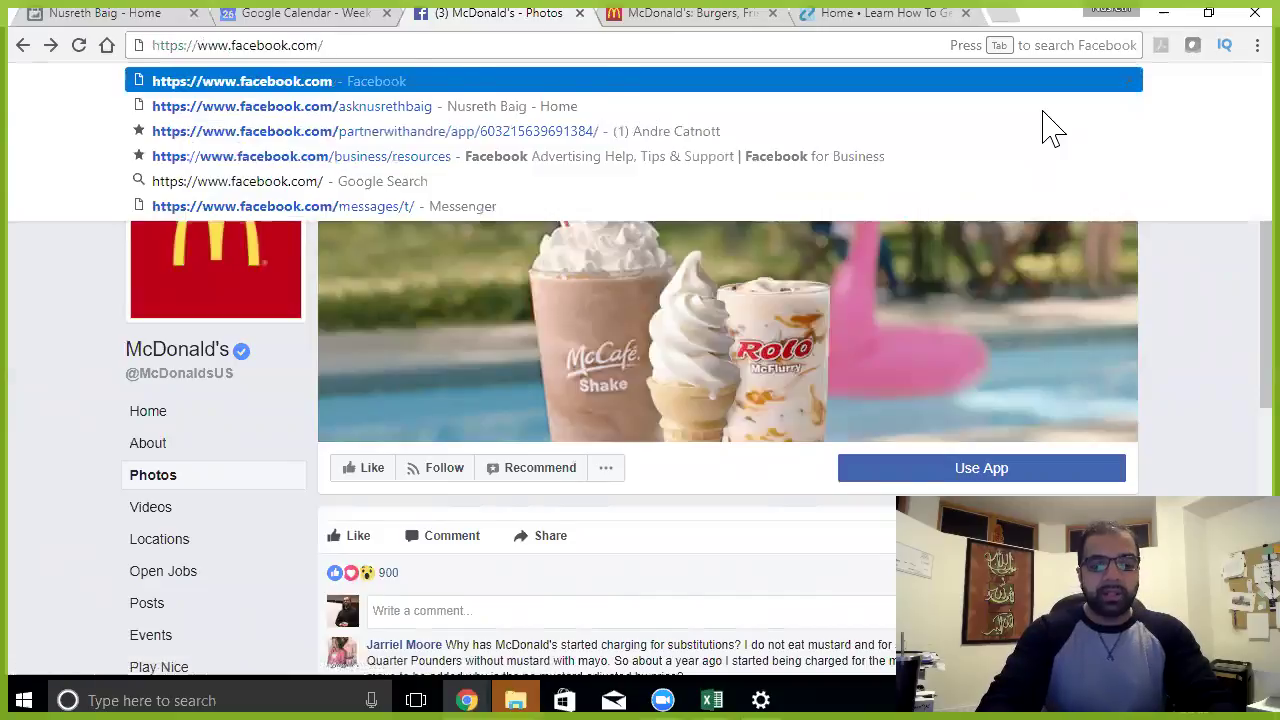
type("ask")
key("Return")
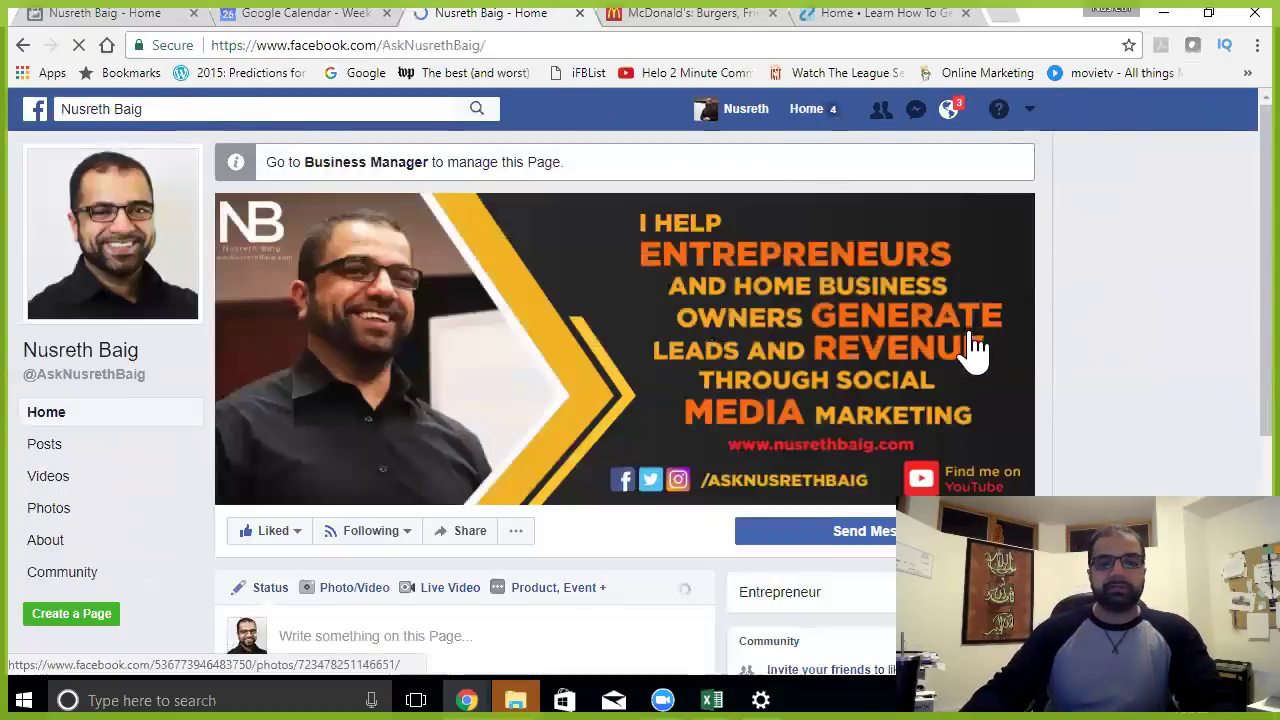
Step: Look over the Facebook page's posts, videos and cover banner, and check the account's notifications
scroll(975, 350, "down", 4)
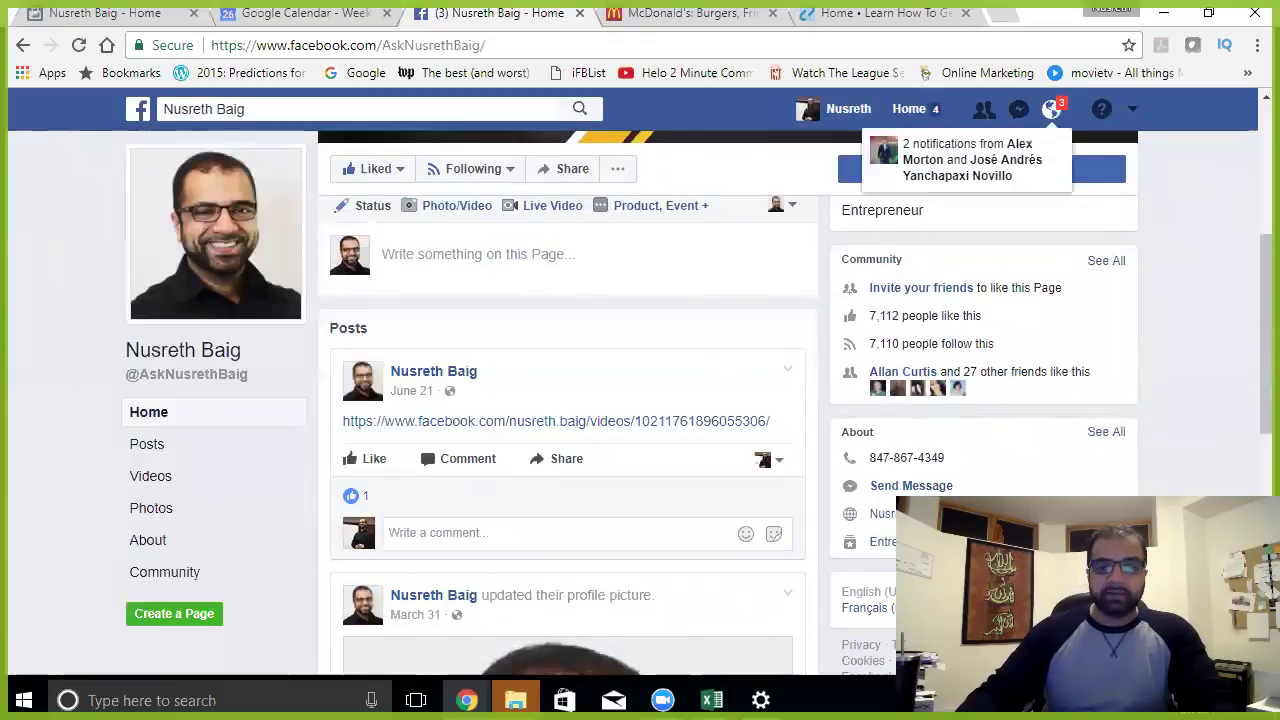
scroll(540, 510, "down", 5)
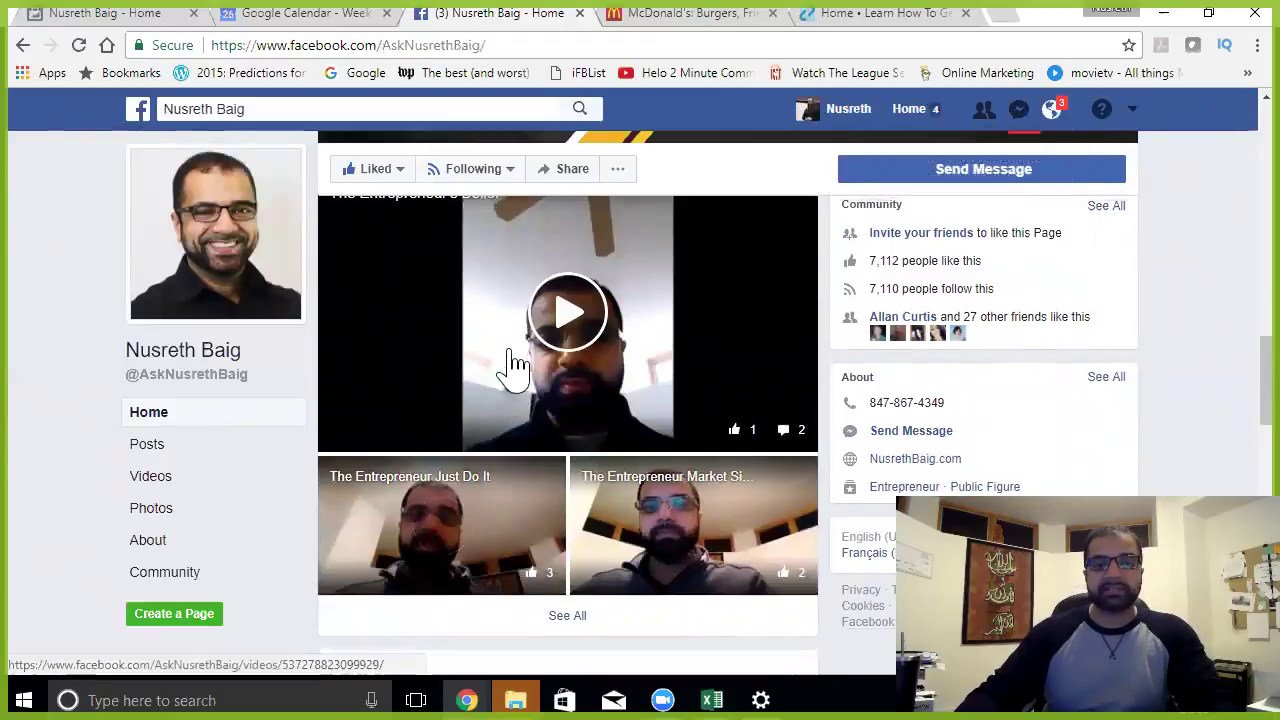
scroll(550, 330, "up", 10)
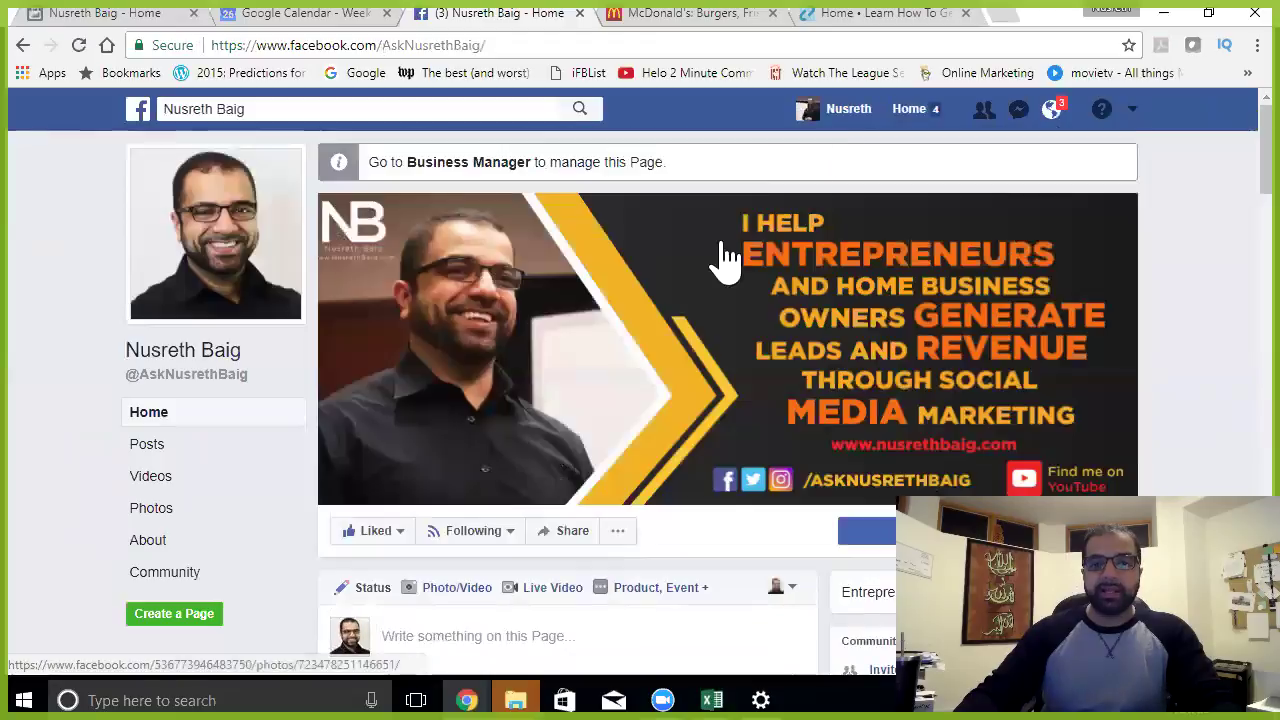
left_click(1053, 112)
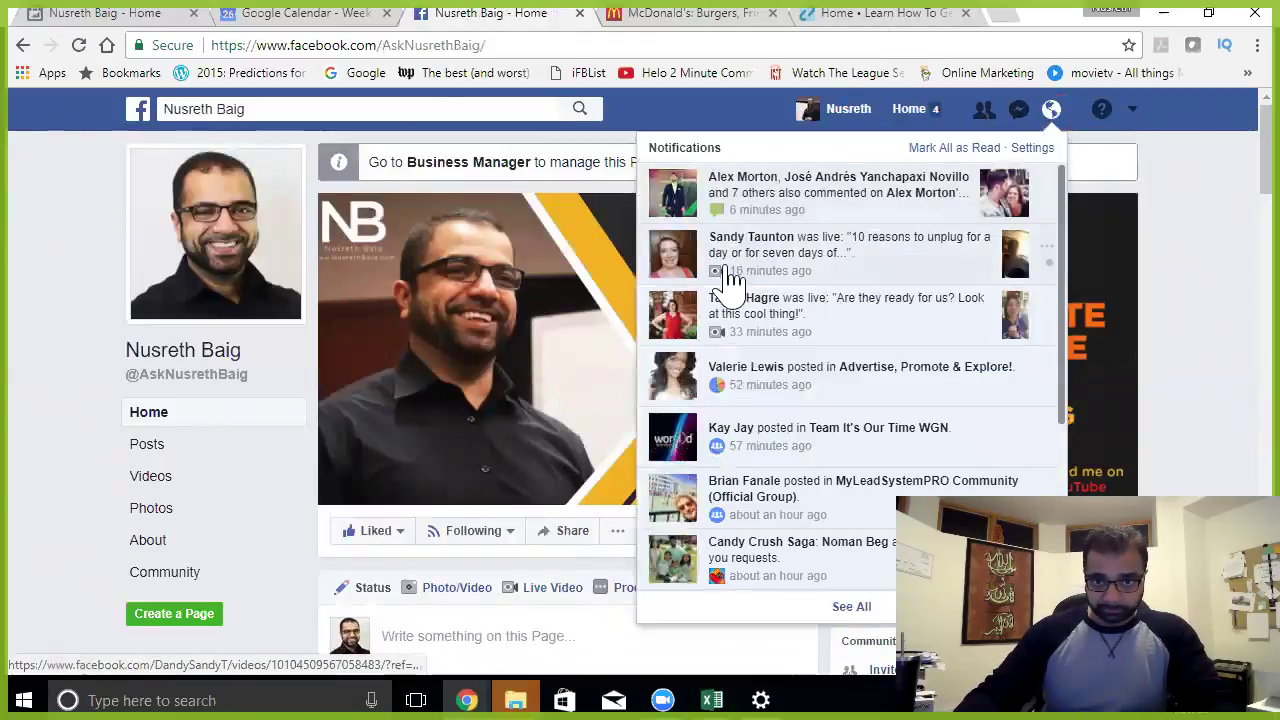
left_click(1190, 195)
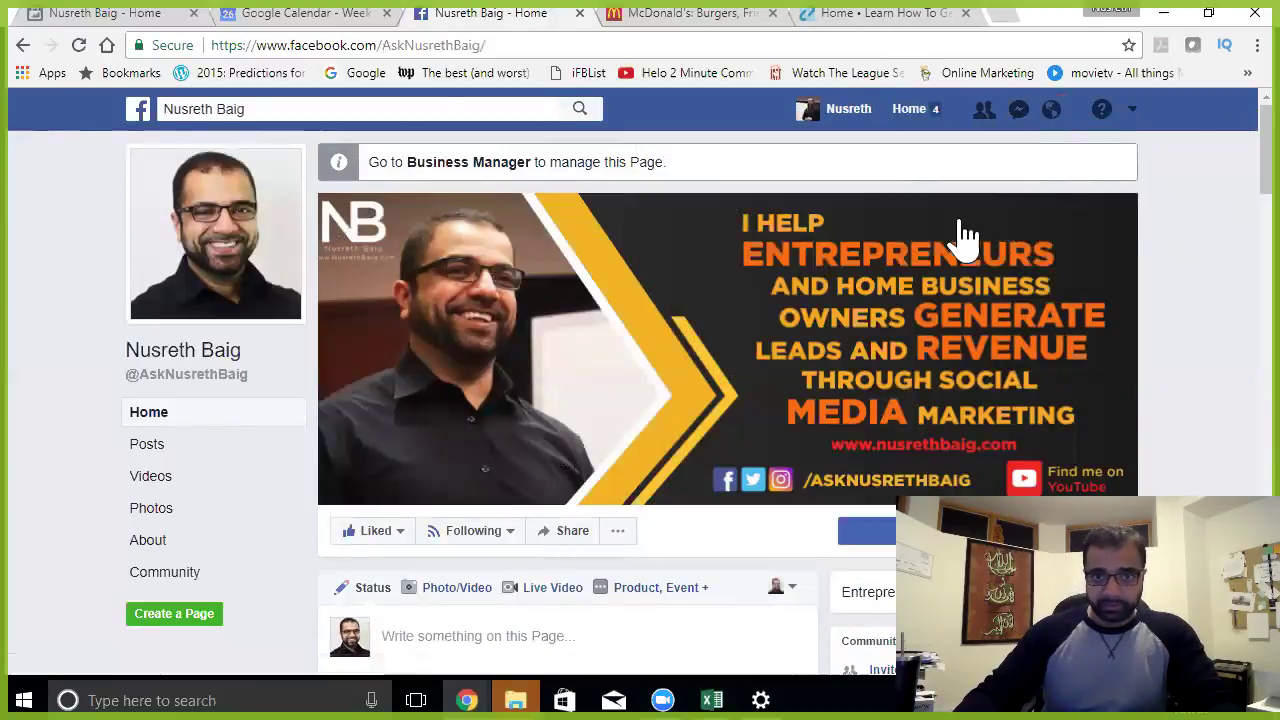
Step: Switch to managing the page in Business Manager and review all of its notifications for likes, comments and reactions
left_click(505, 165)
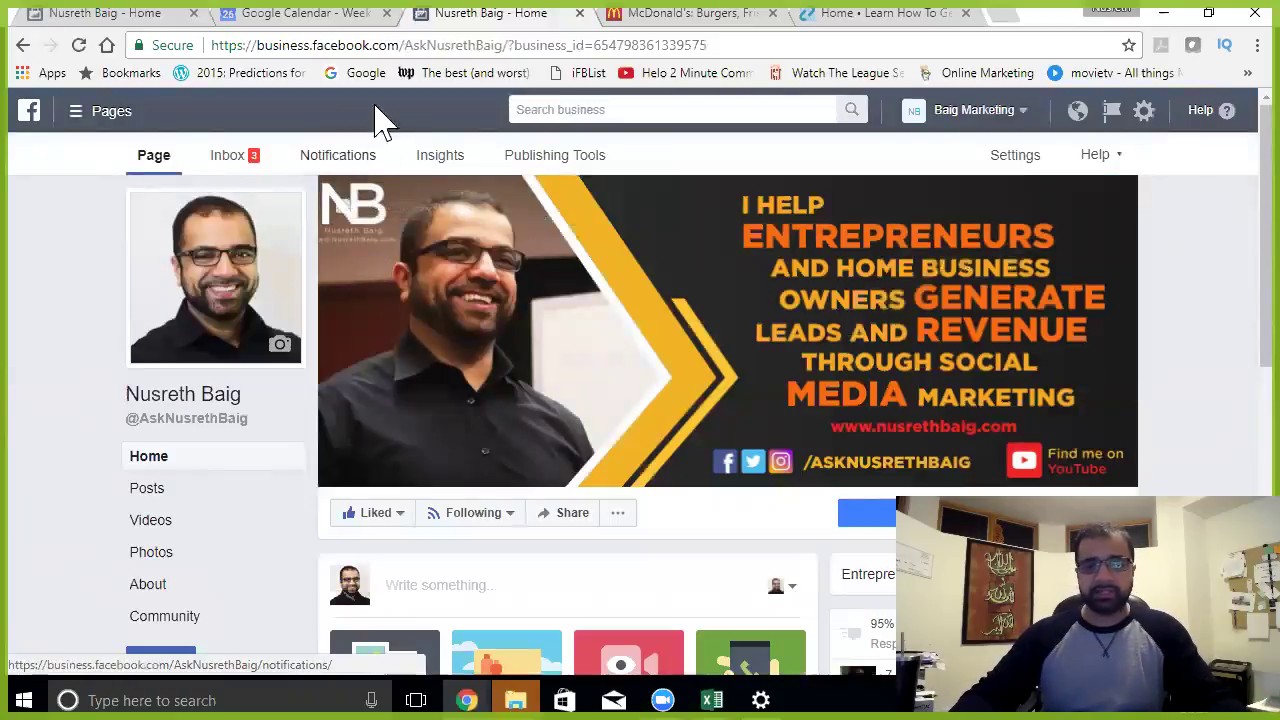
left_click(360, 167)
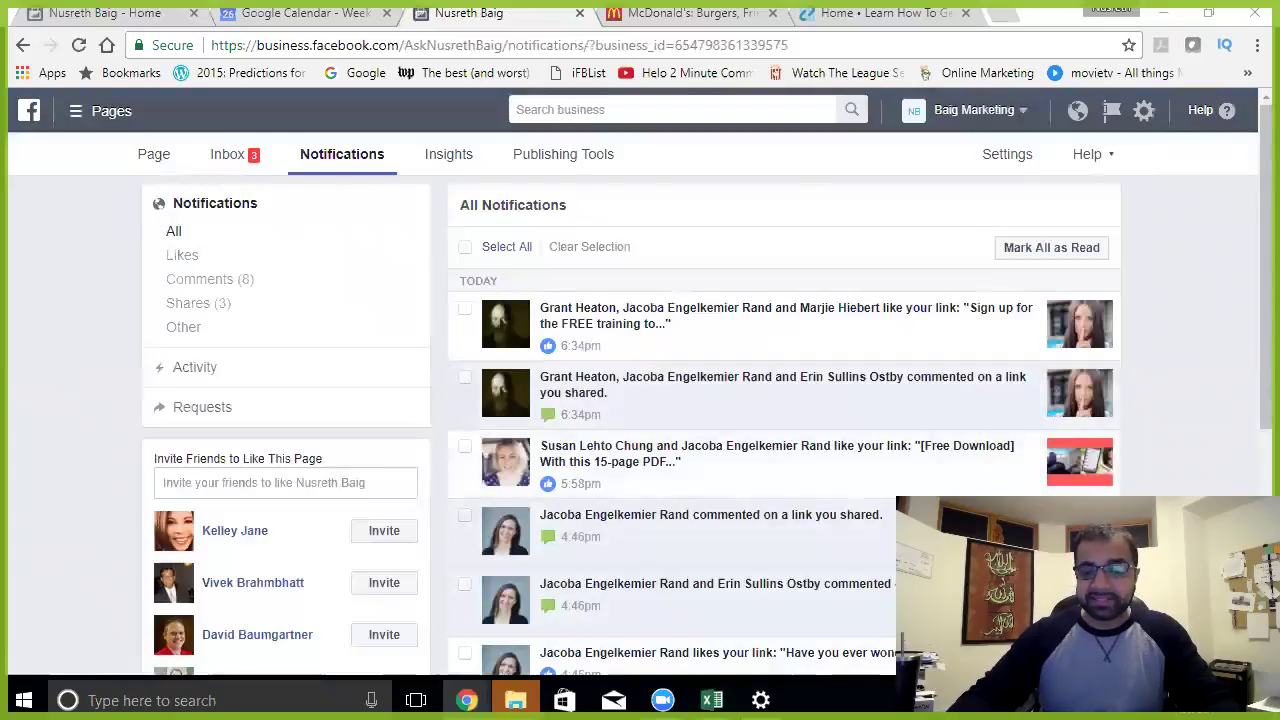
scroll(1080, 460, "down", 2)
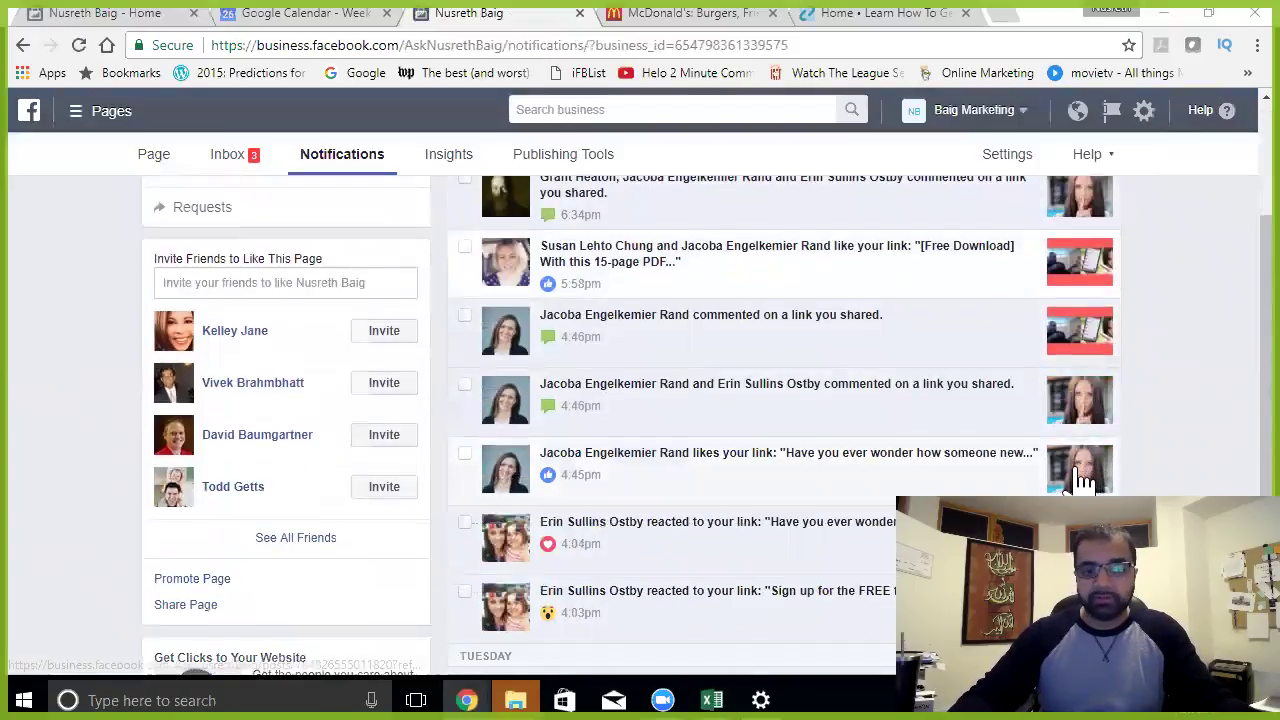
scroll(1078, 478, "down", 2)
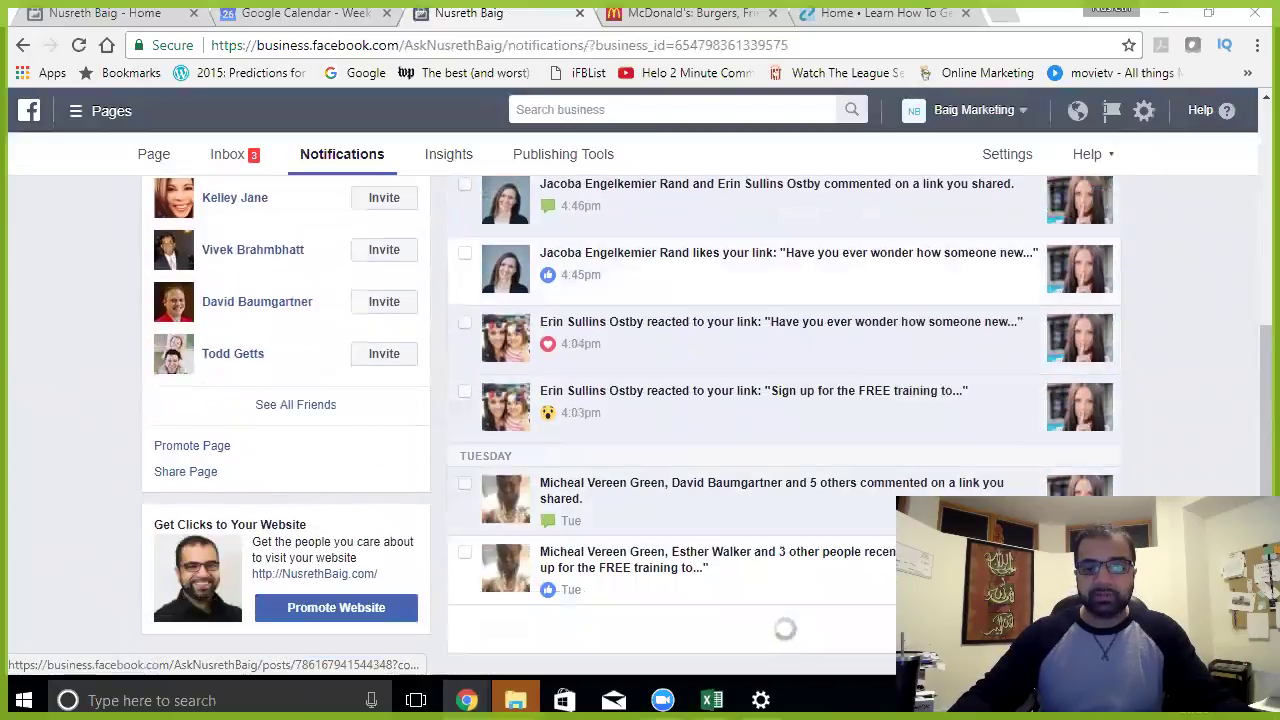
scroll(785, 420, "down", 2)
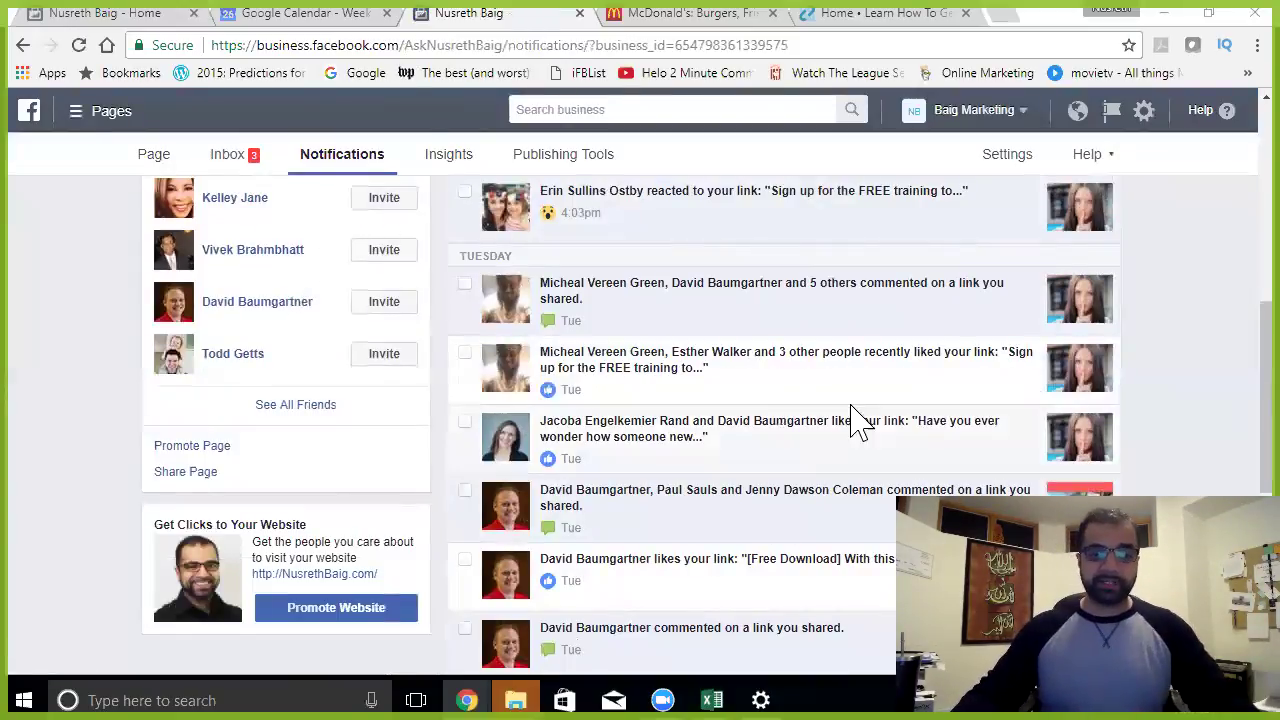
scroll(940, 437, "down", 5)
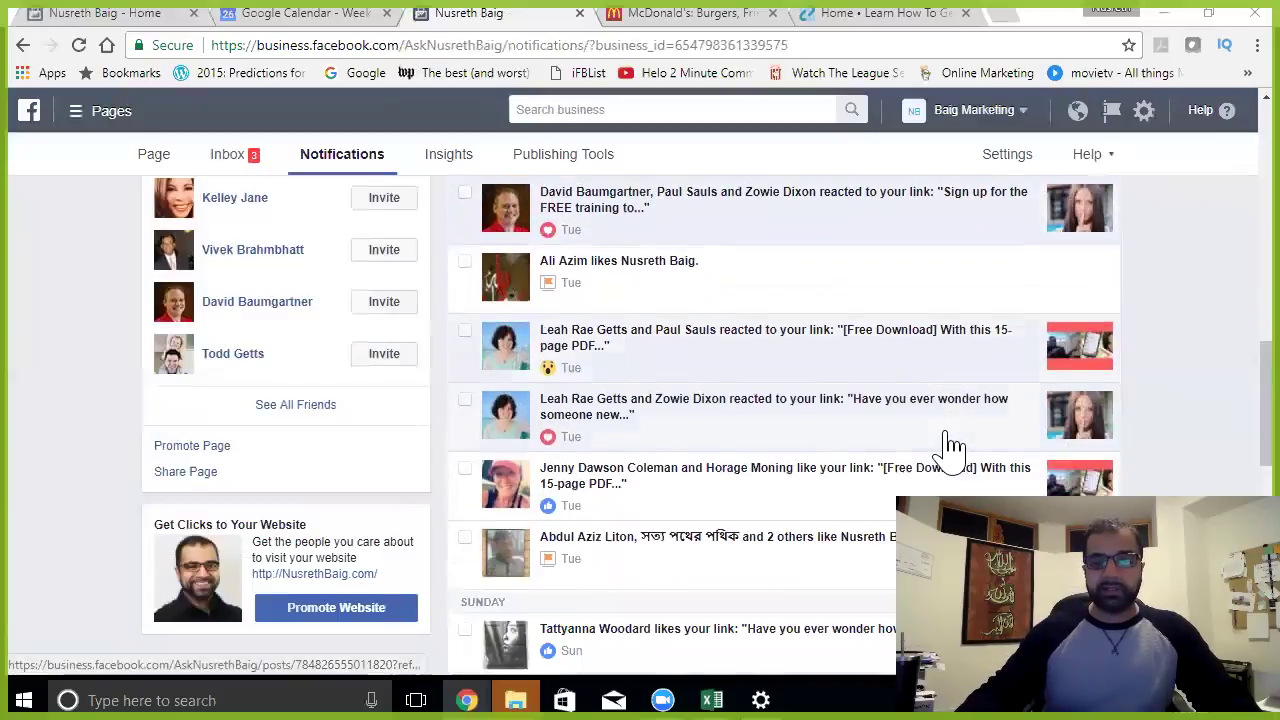
scroll(940, 467, "down", 10)
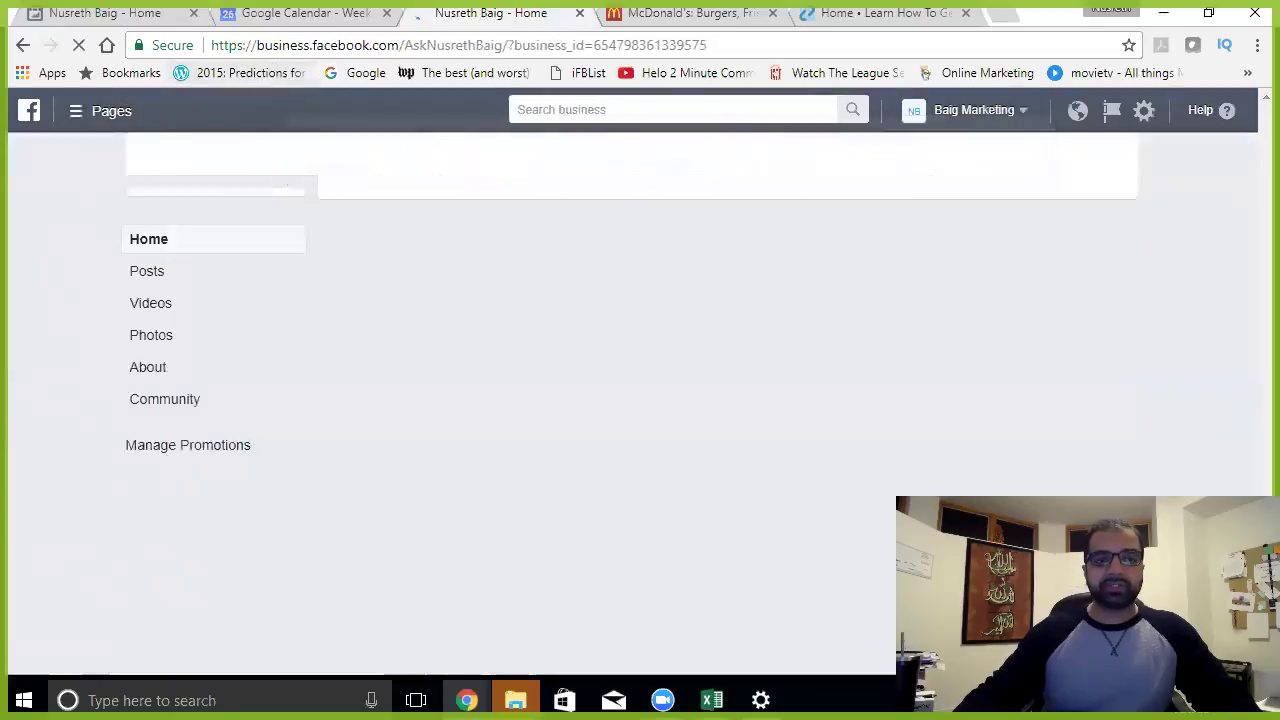
Step: Leave Business Manager and load the personal Facebook news feed in the same tab
left_click(288, 47)
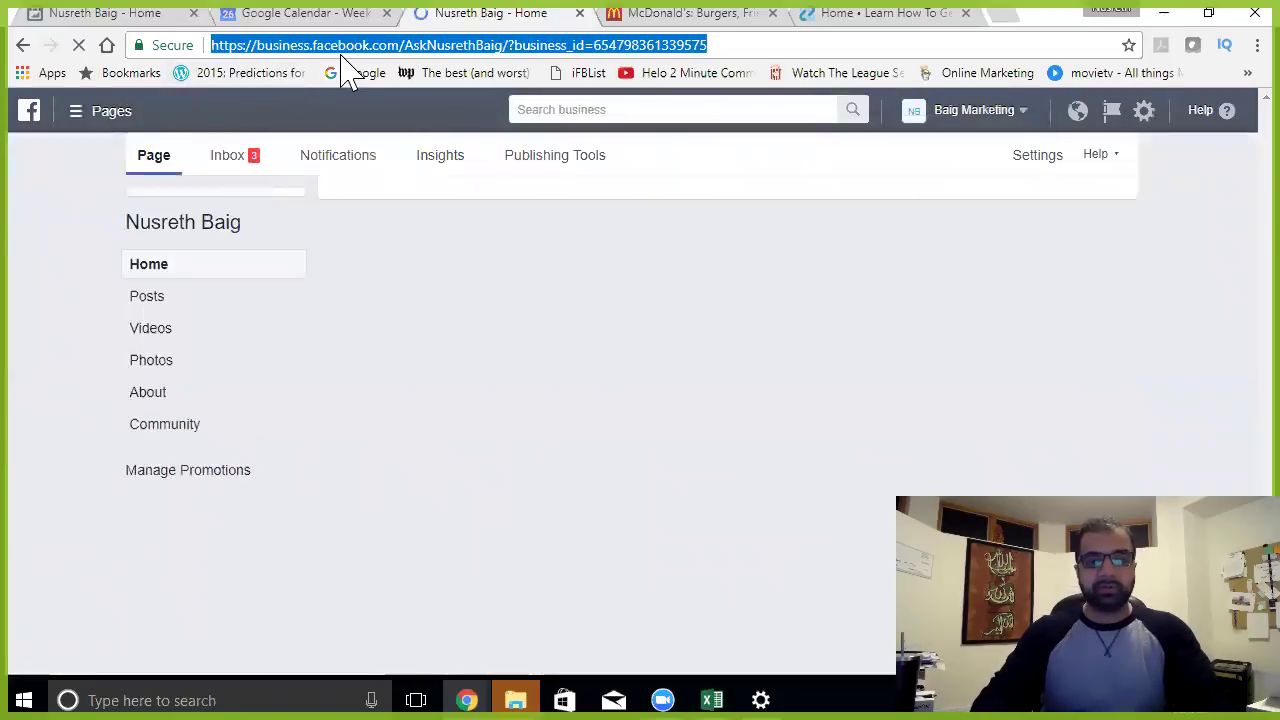
type("fa")
key("Down")
key("Return")
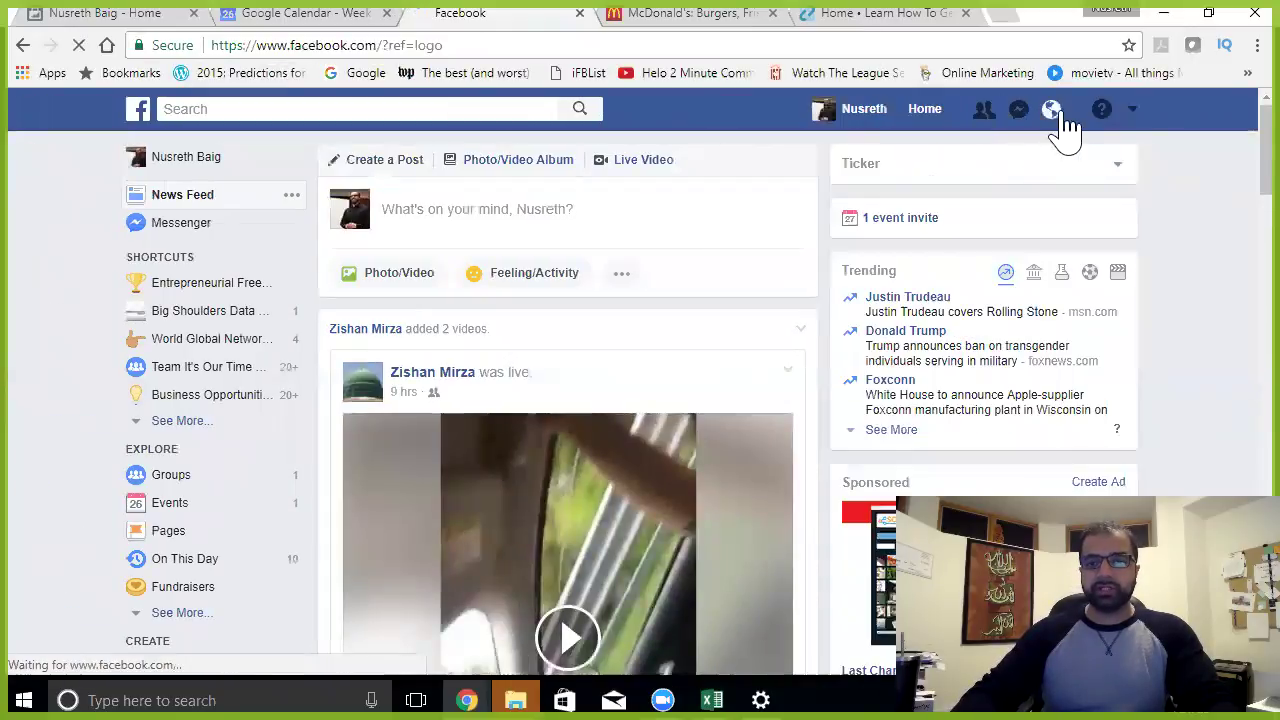
Step: Start creating a new Facebook page and examine the page types, including Artist, Band or Public Figure
left_click(1052, 110)
left_click(1134, 118)
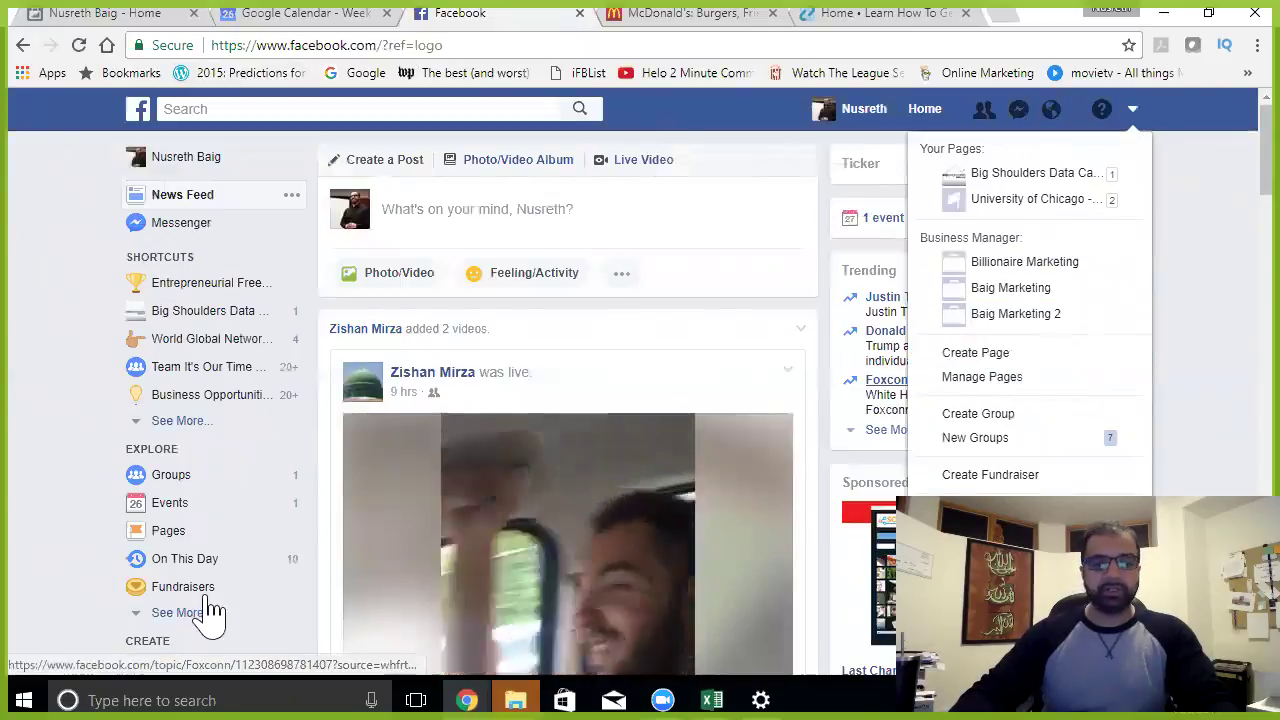
left_click(34, 608)
scroll(88, 578, "down", 1)
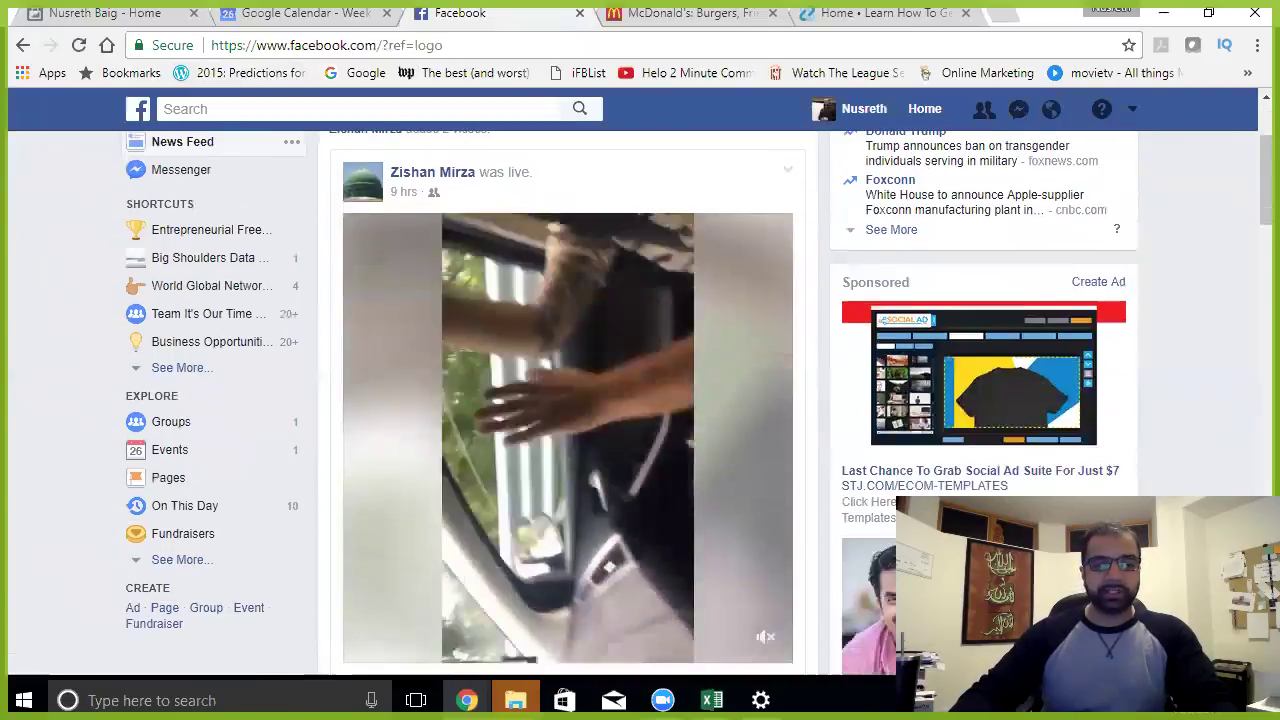
left_click(165, 608)
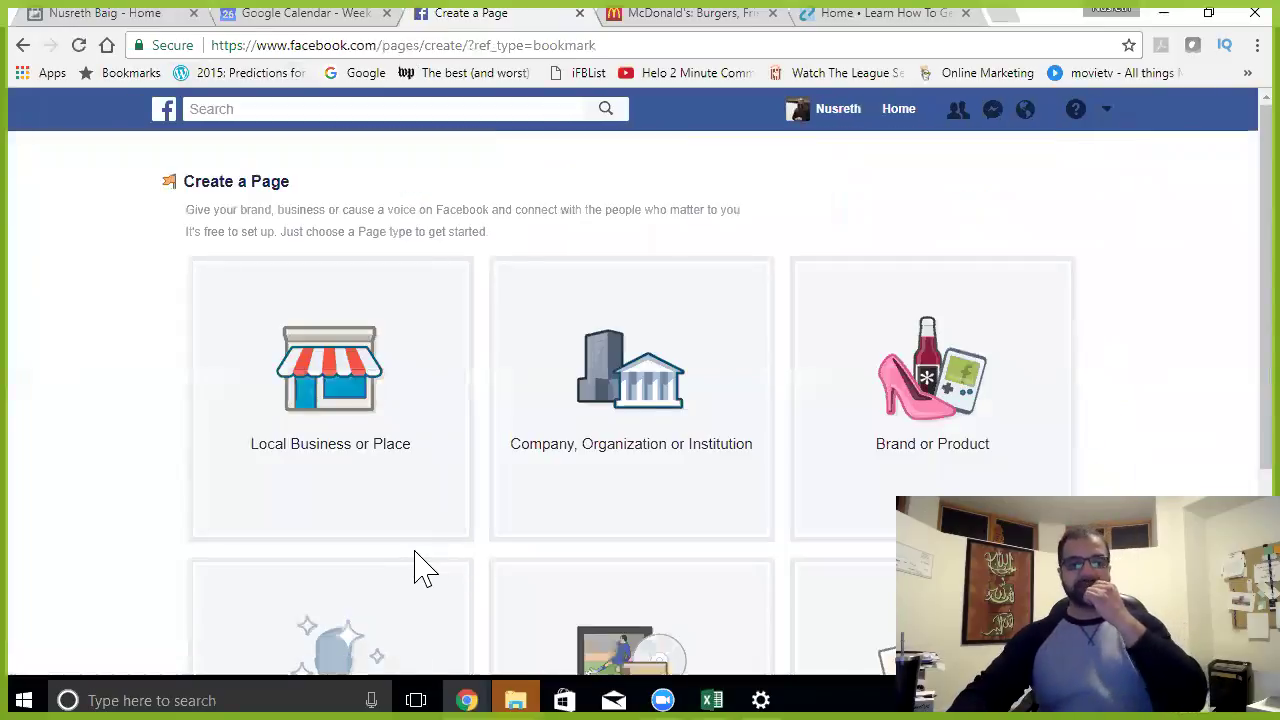
scroll(423, 551, "down", 2)
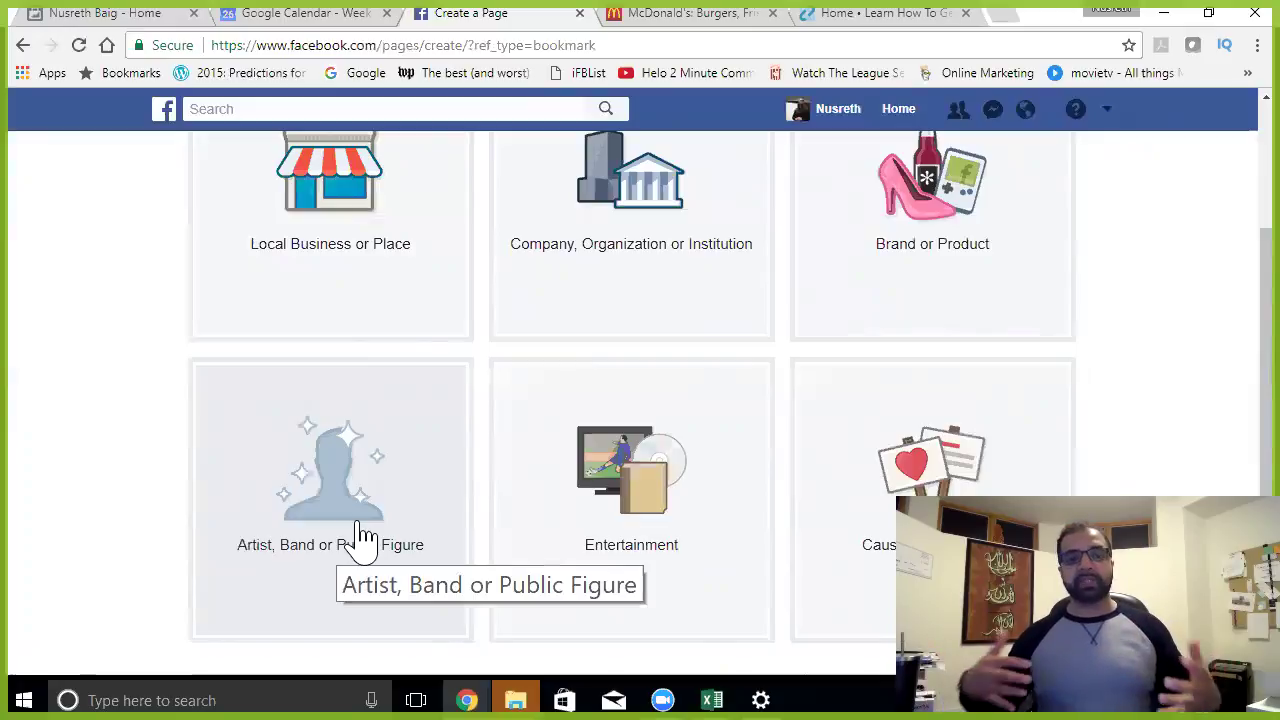
Step: Search Google for "tmobile ceo" in a new tab and select the CEO's name in the answer
left_click(1012, 20)
type("tm")
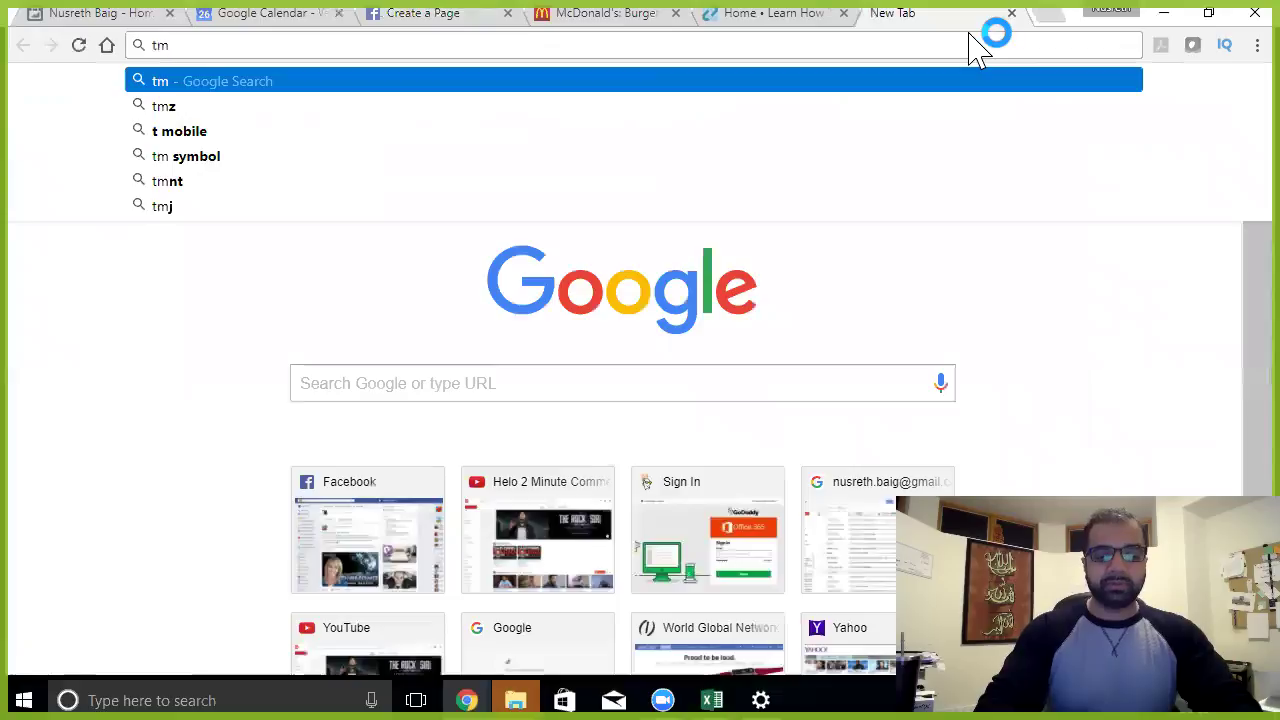
type("obile ceo")
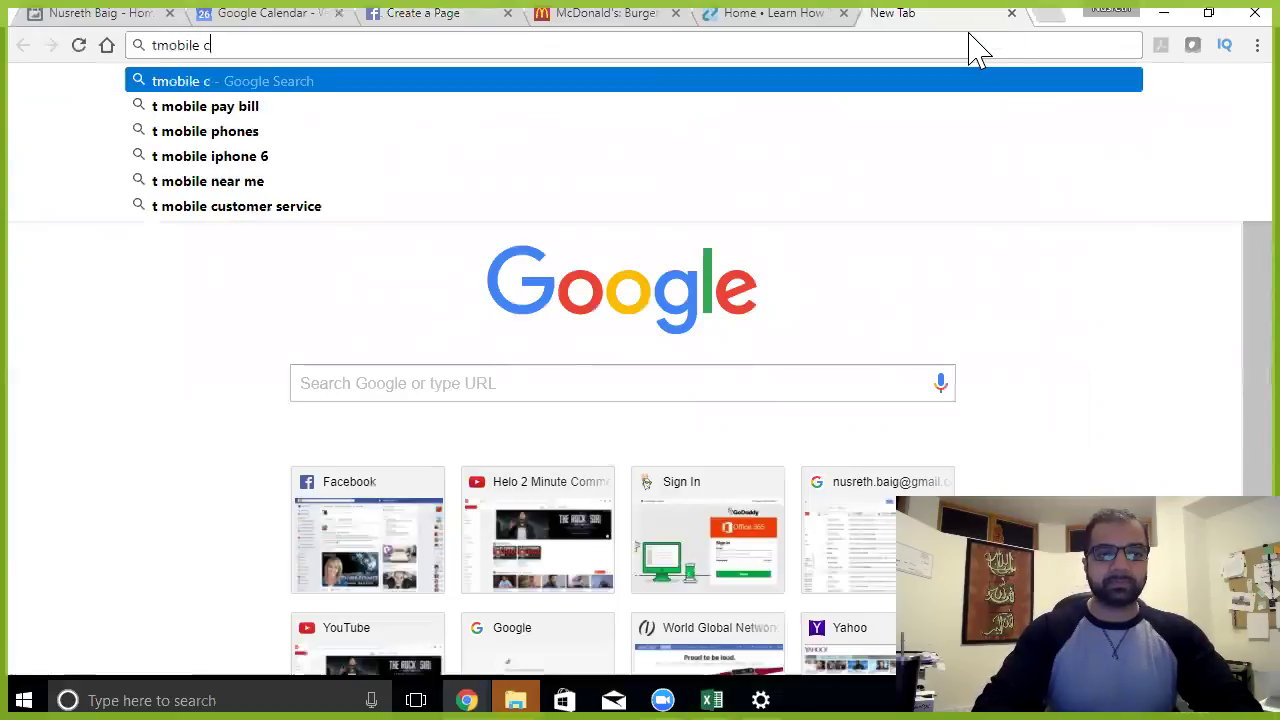
key("Return")
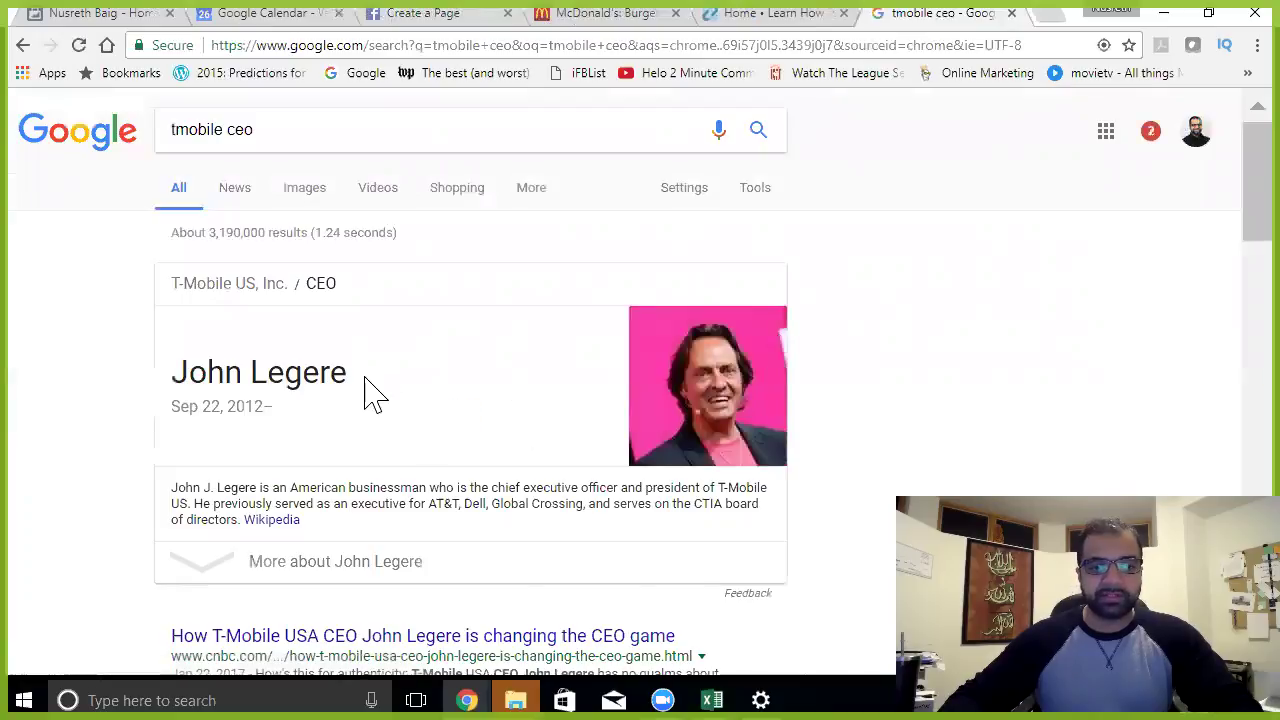
double_click(298, 372)
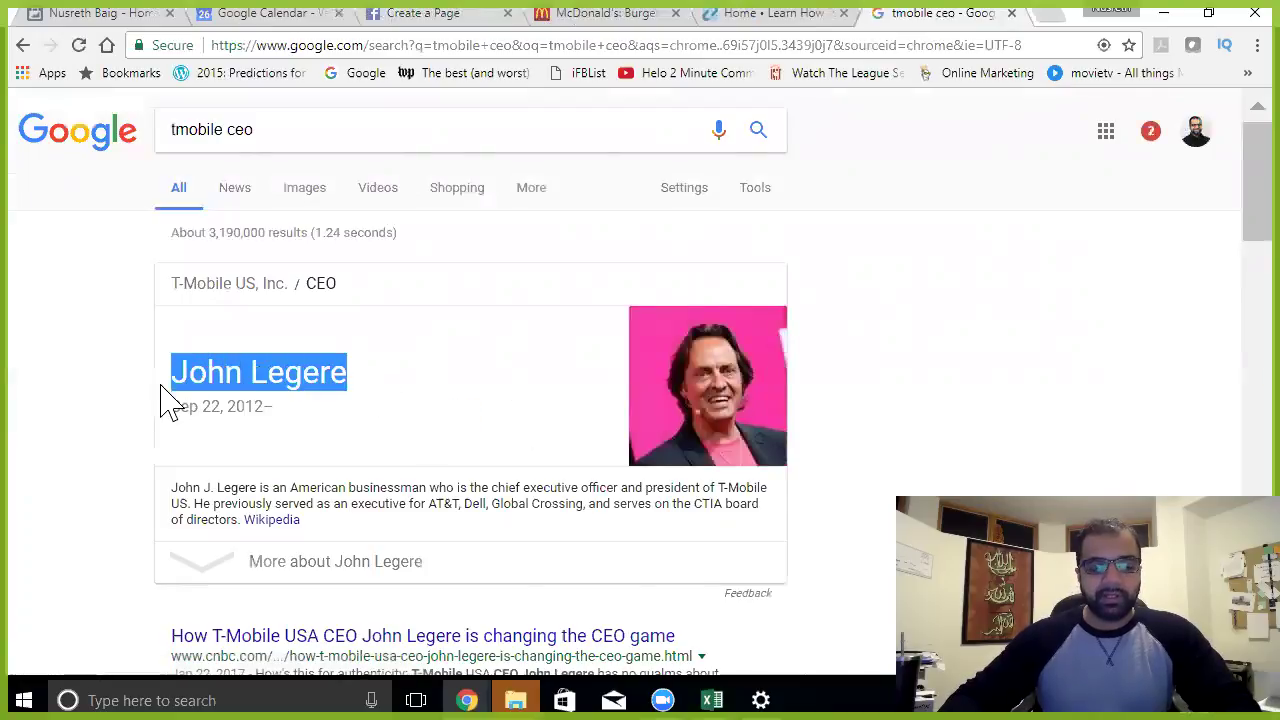
Step: Open the Facebook home page in another new tab
left_click(1045, 13)
type("fac")
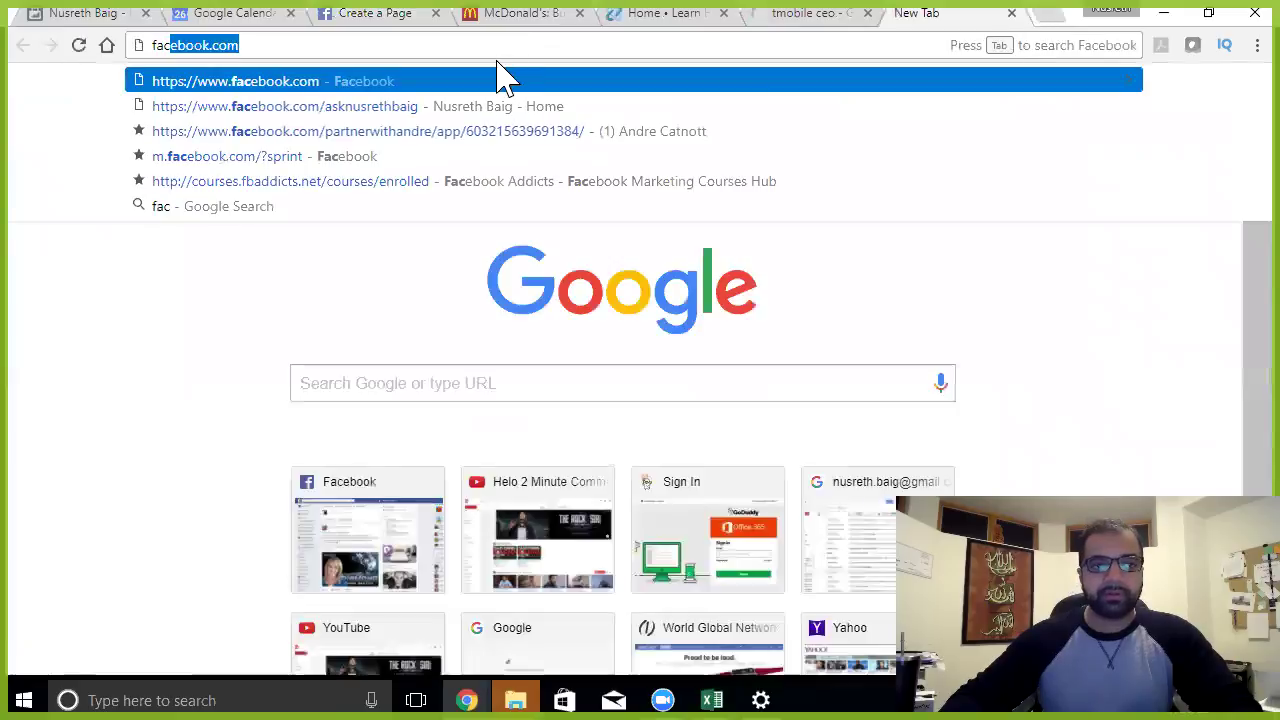
key("Return")
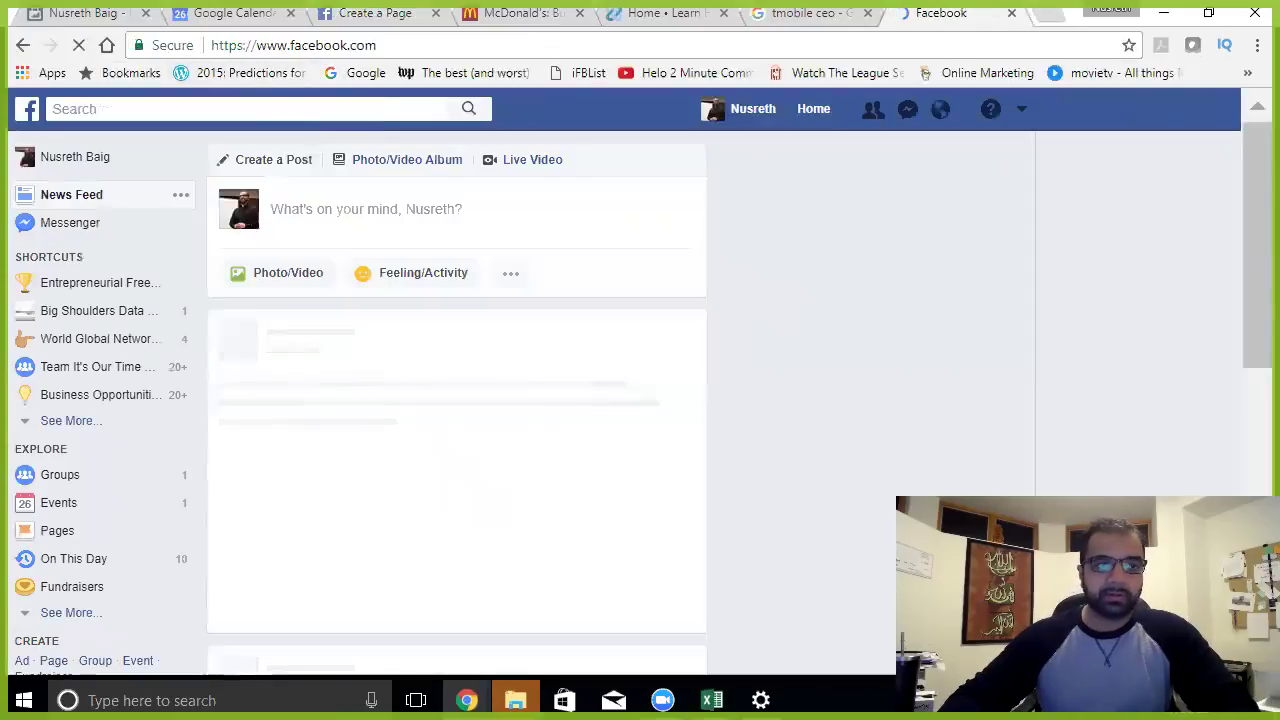
Step: Search Facebook for "John Legere" and open his verified public figure page to view its community details
type("John Legere")
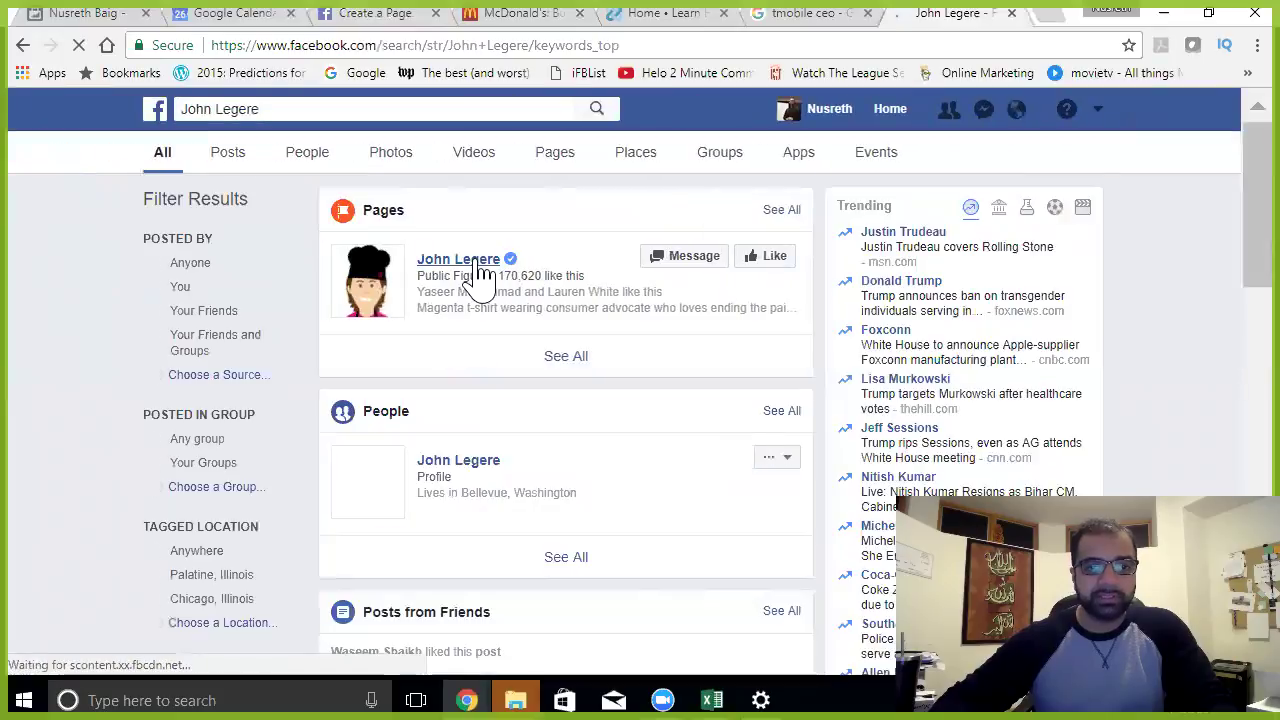
left_click(477, 272)
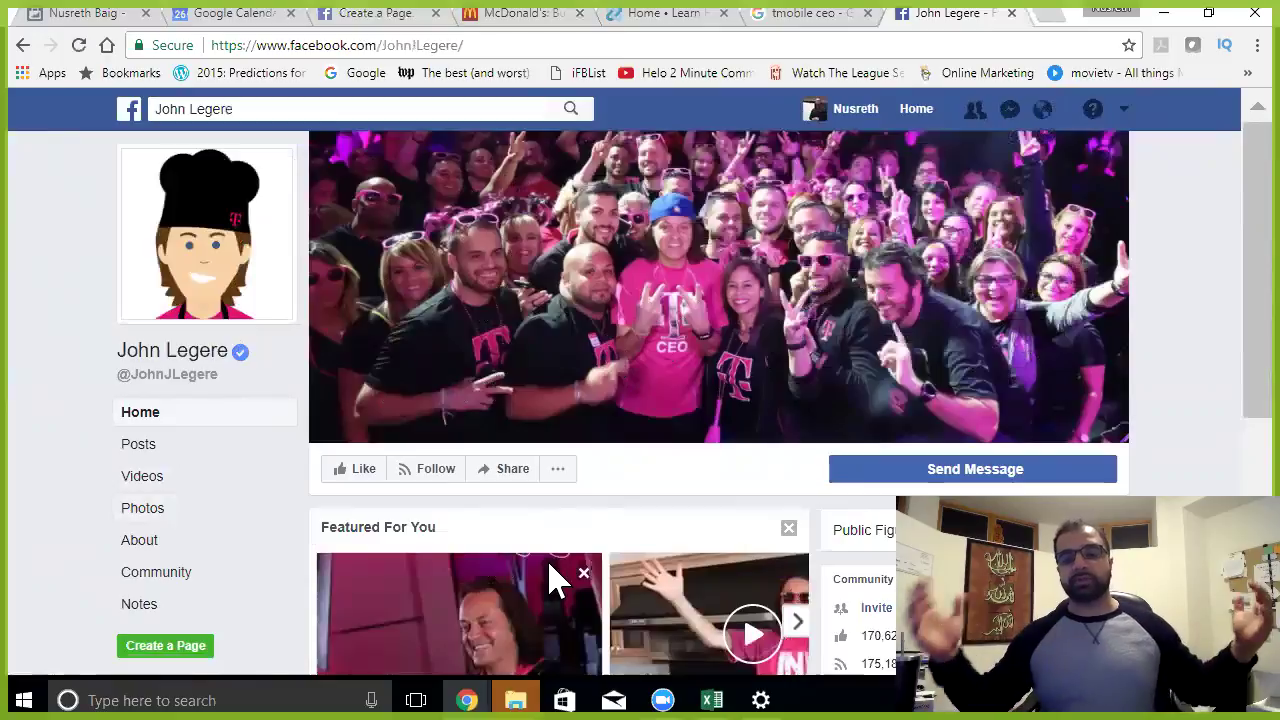
scroll(694, 386, "down", 3)
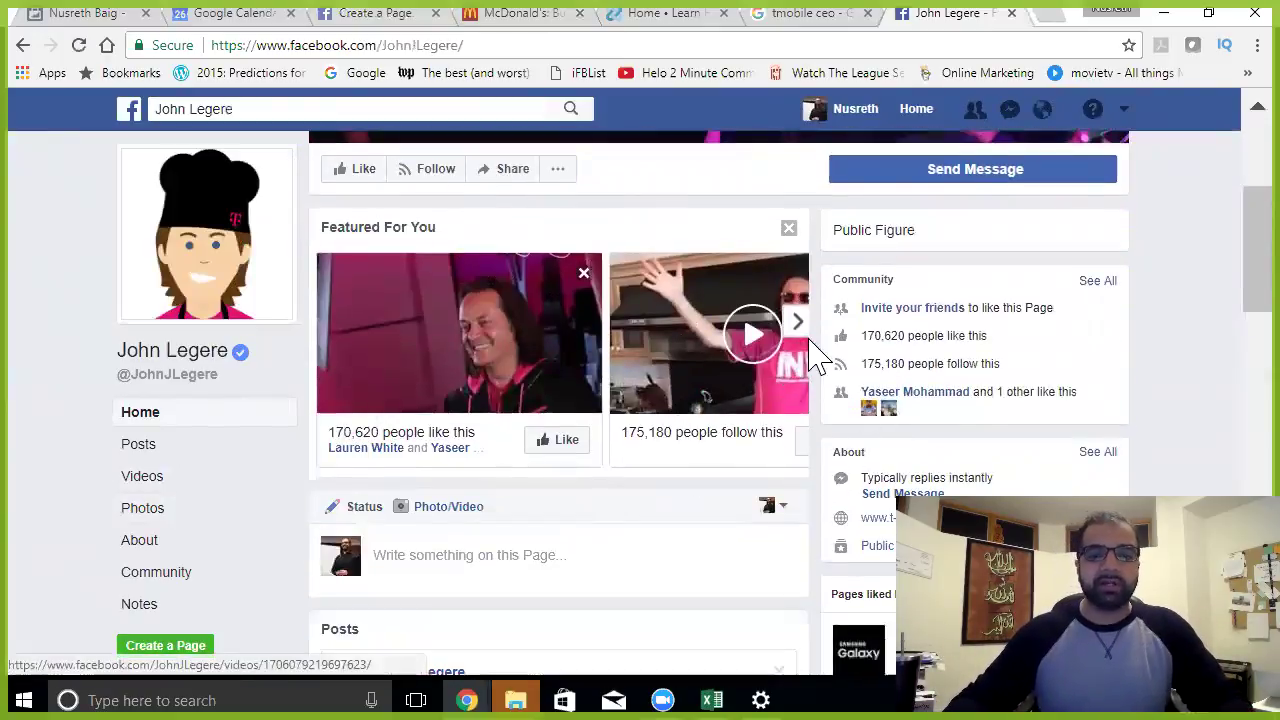
Step: Open the videos of the T-Mobile CEO's page and examine the featured #SlowCookerSunday video
left_click(195, 490)
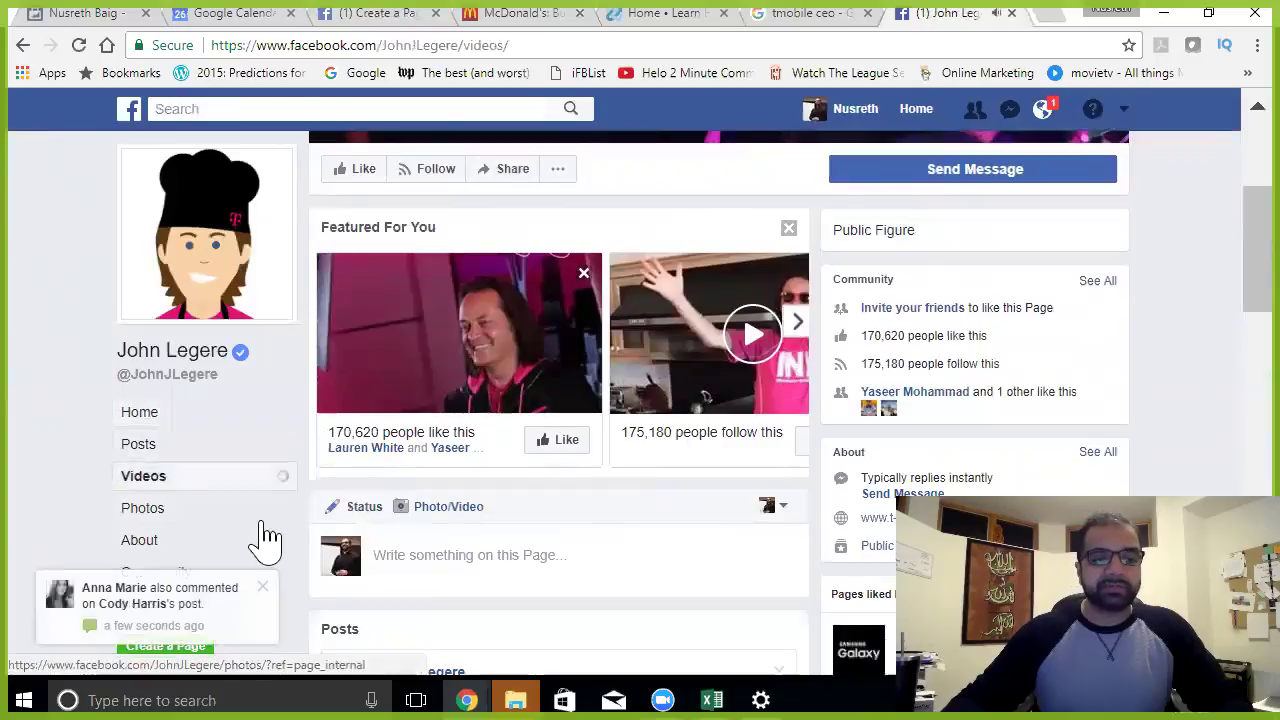
scroll(600, 447, "down", 3)
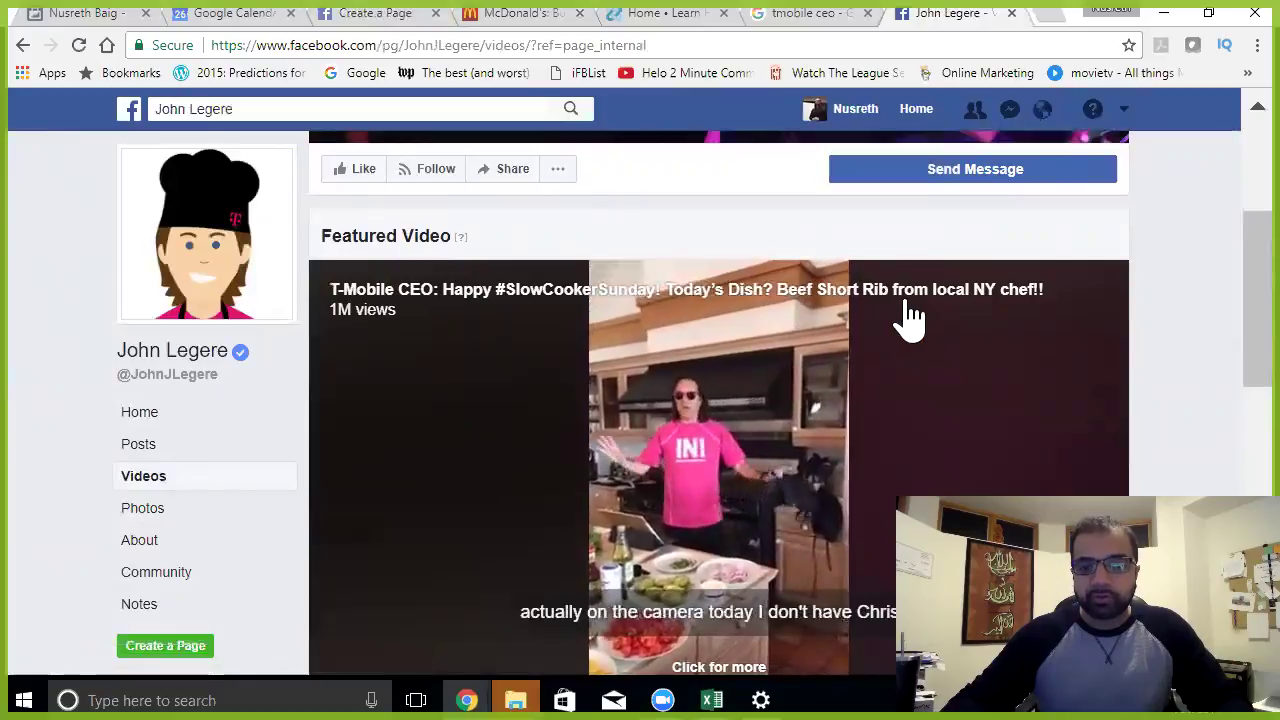
scroll(890, 322, "down", 2)
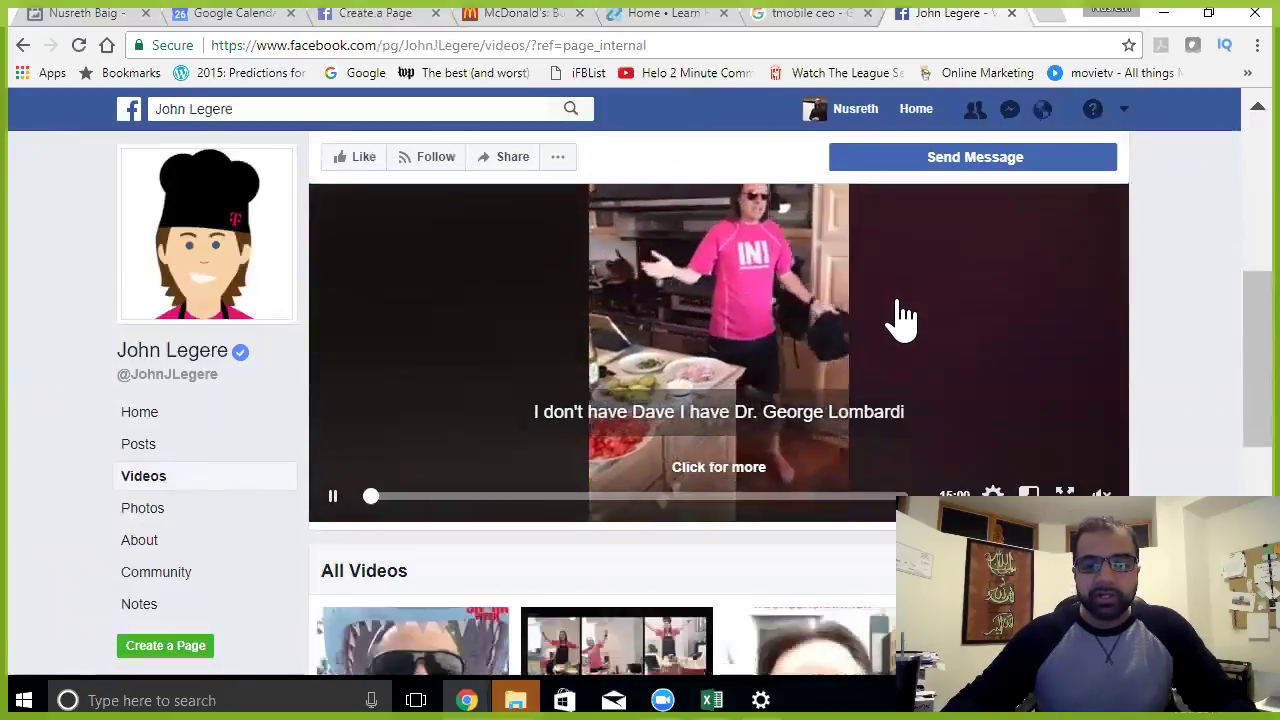
scroll(903, 318, "up", 1)
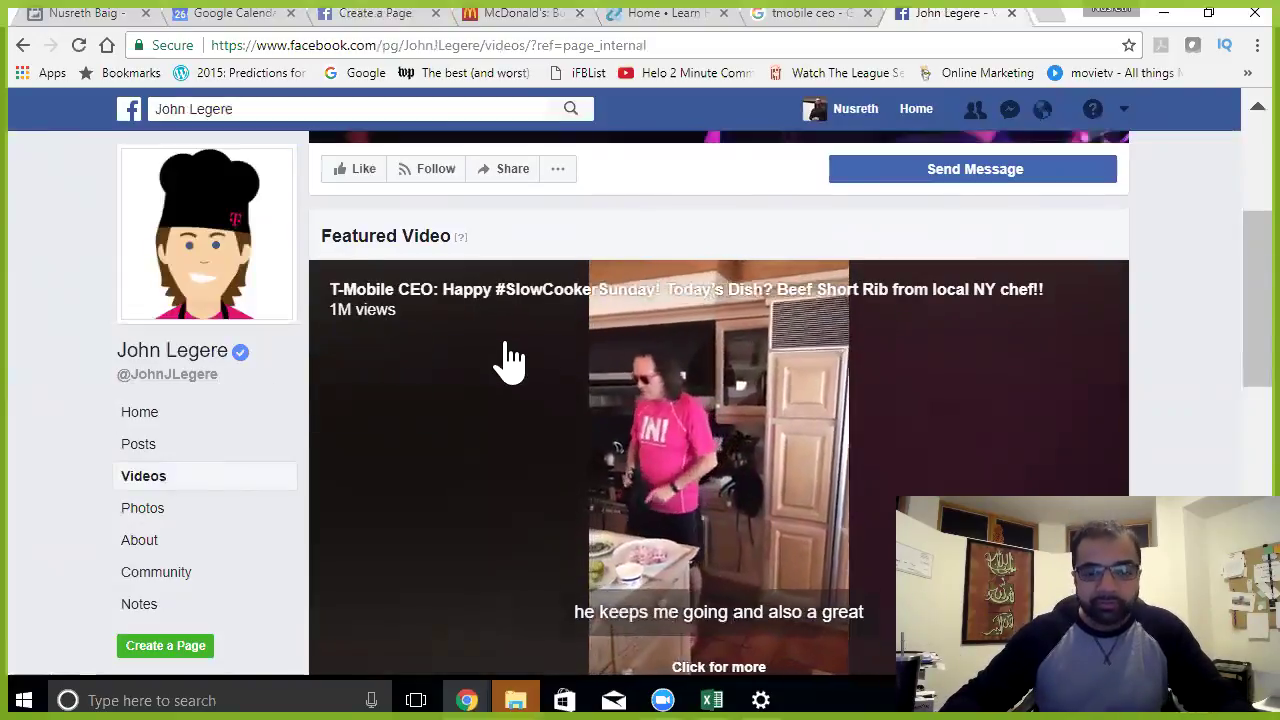
scroll(510, 360, "down", 3)
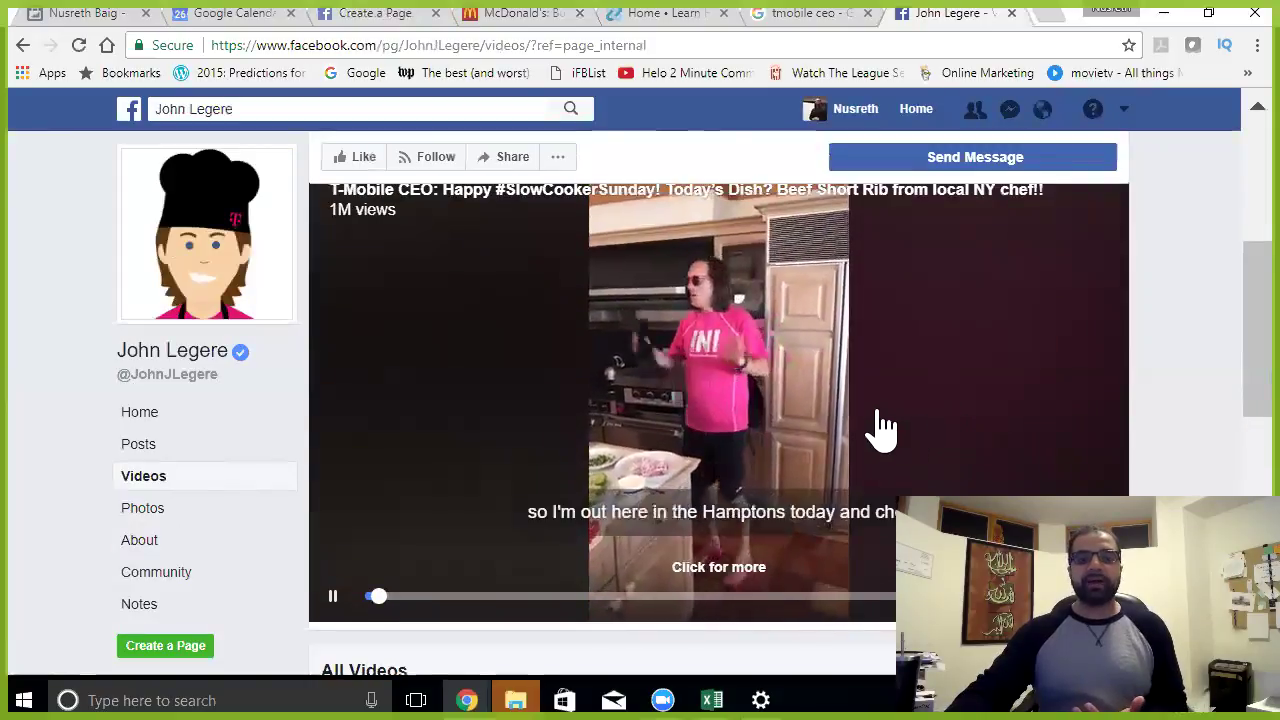
scroll(860, 432, "up", 1)
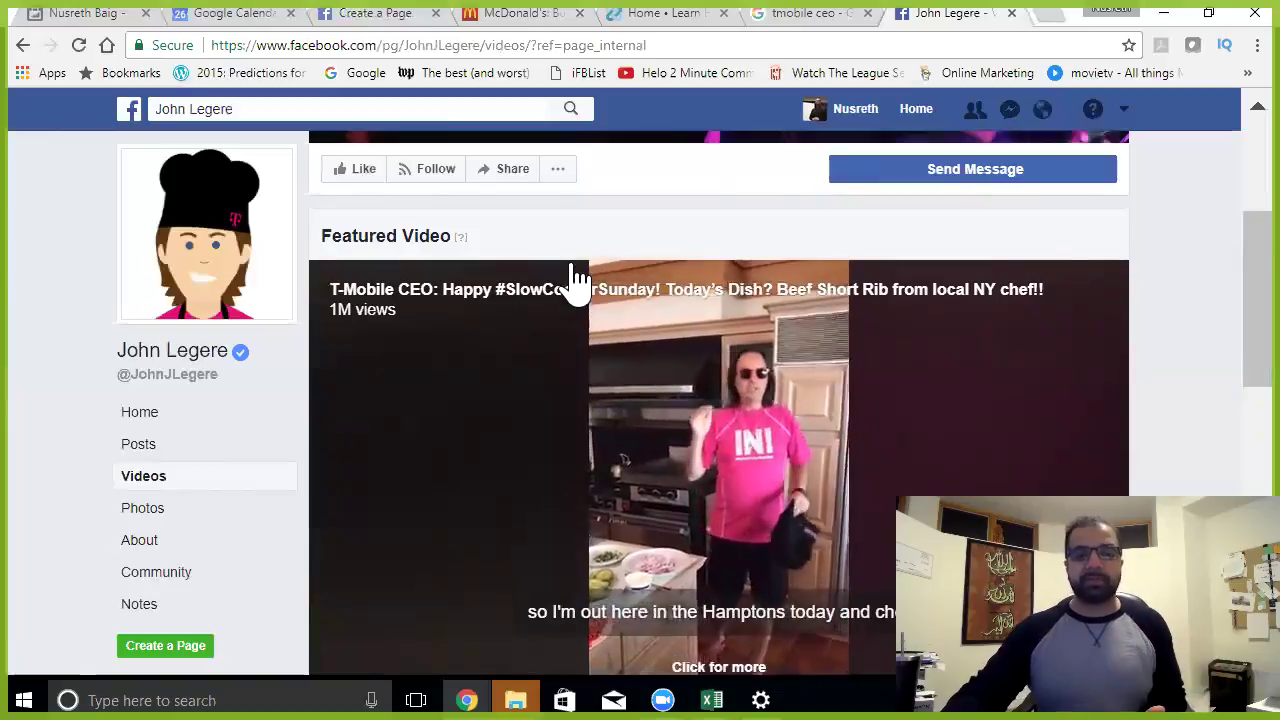
left_click(1045, 14)
type("John Legere")
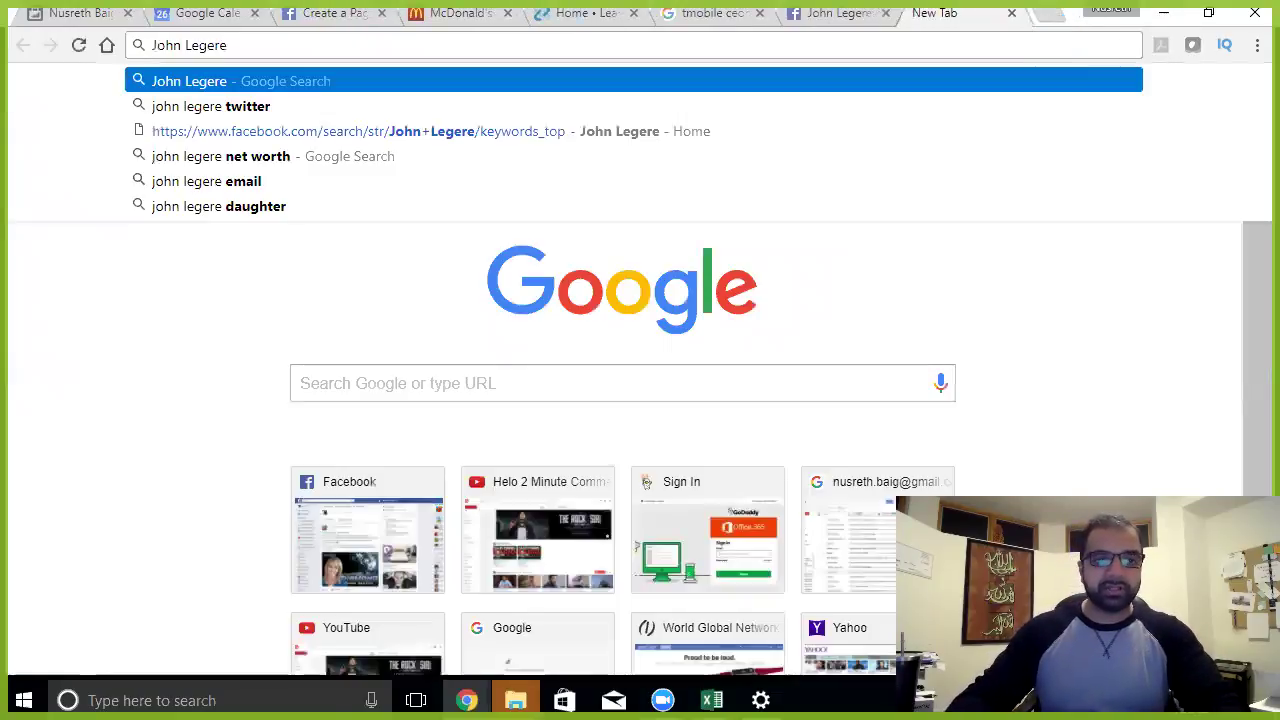
left_click(296, 108)
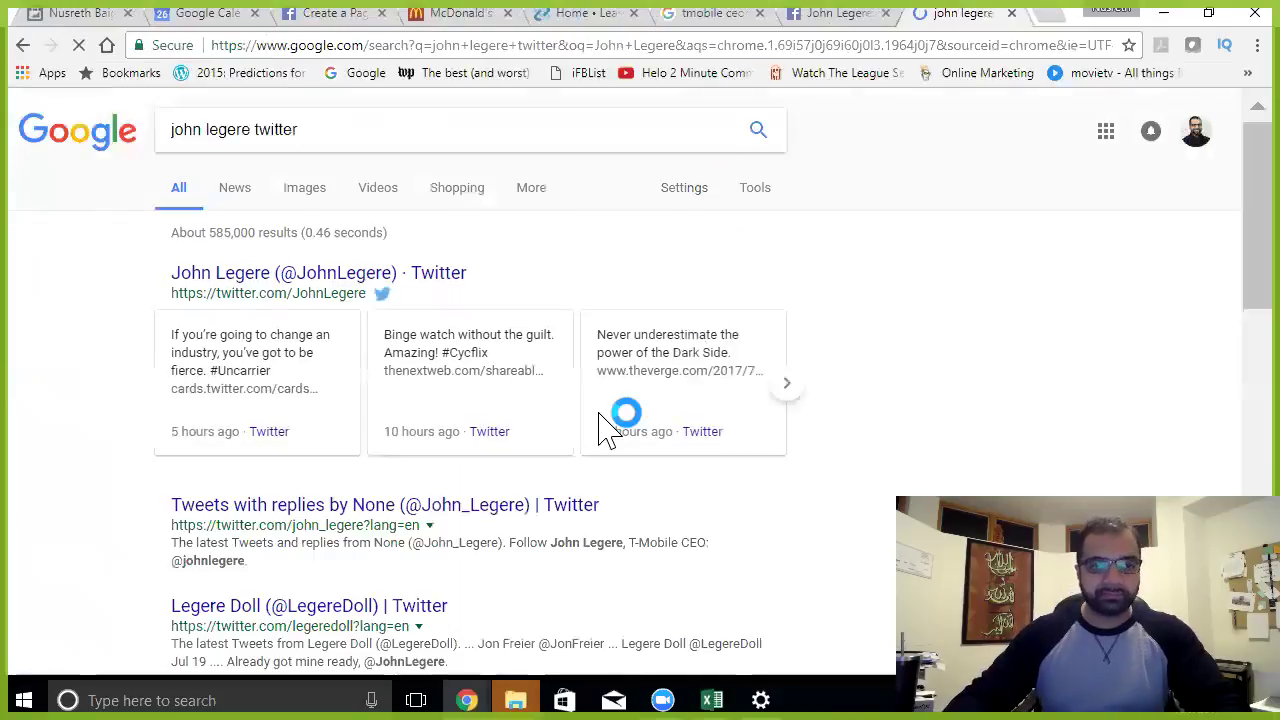
left_click(316, 290)
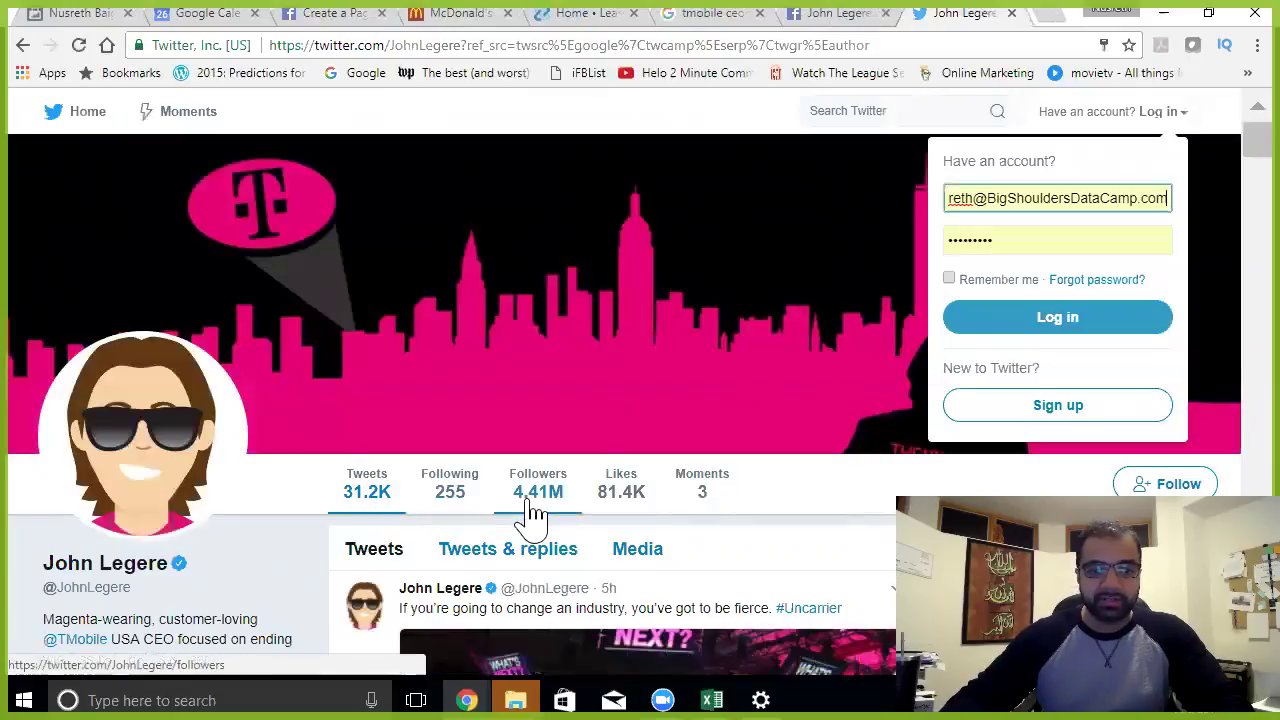
Step: Search Google for "verizon ceo" in a new tab and select the CEO's name in the answer
left_click(1047, 14)
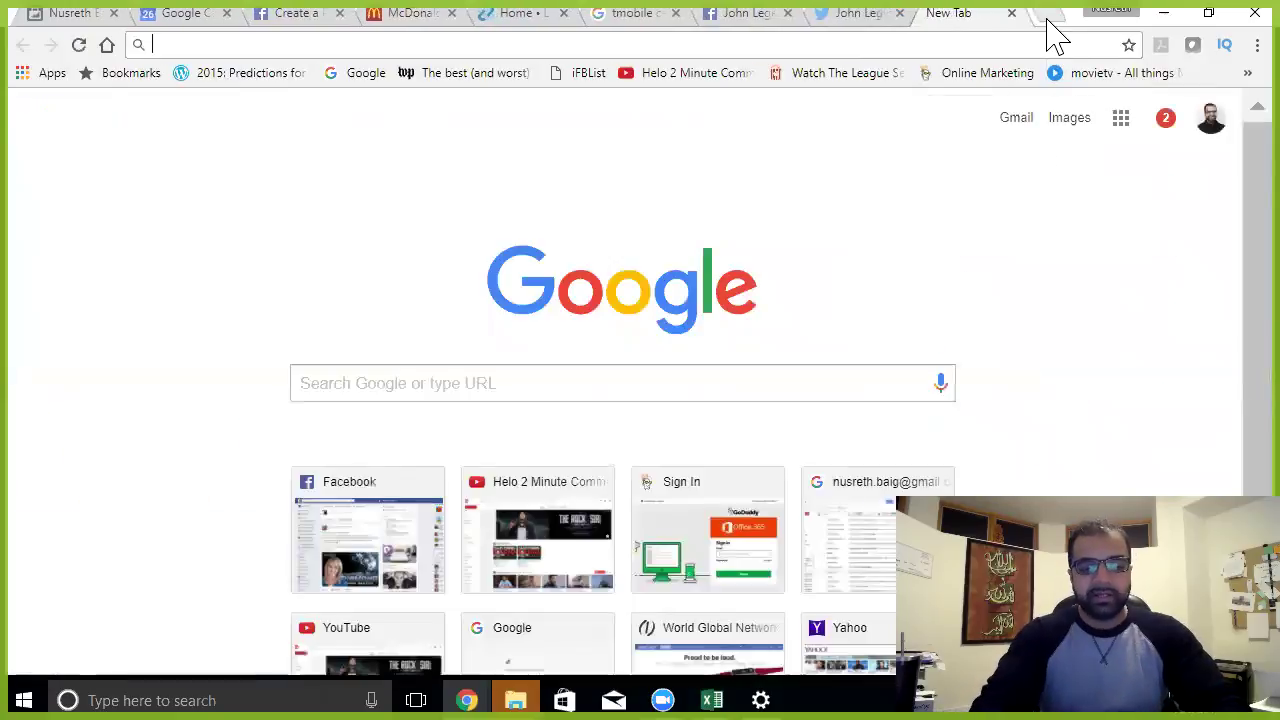
type("verizon ceo")
key("Return")
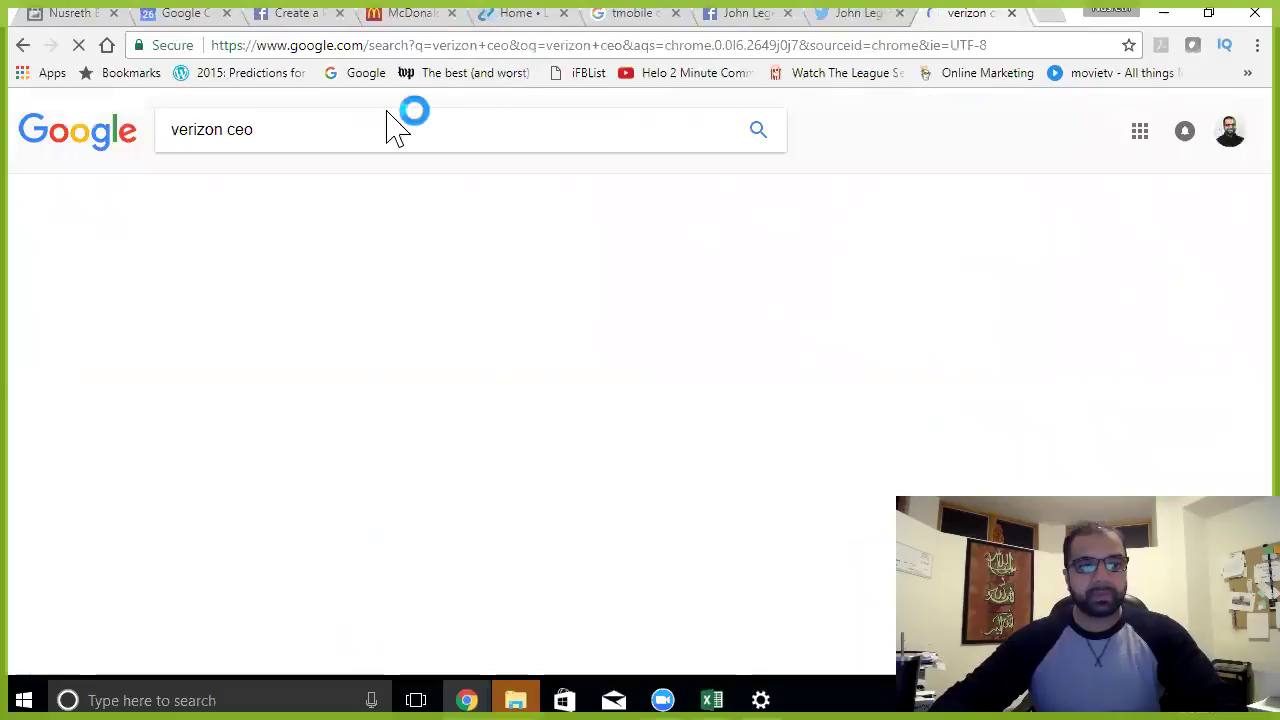
left_click_drag(448, 386, 171, 383)
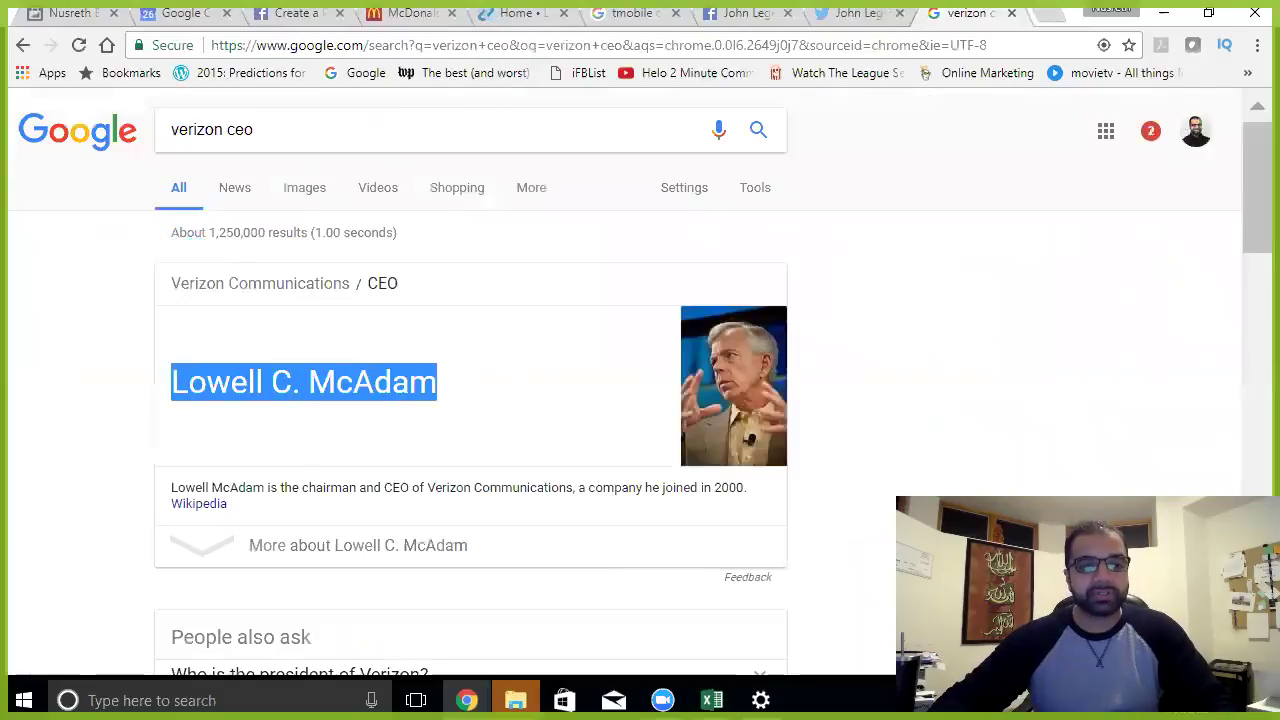
Step: Copy the Verizon CEO's name from the Google answer and search Facebook for it in place of "John Legere"
left_click(740, 14)
left_click(520, 109)
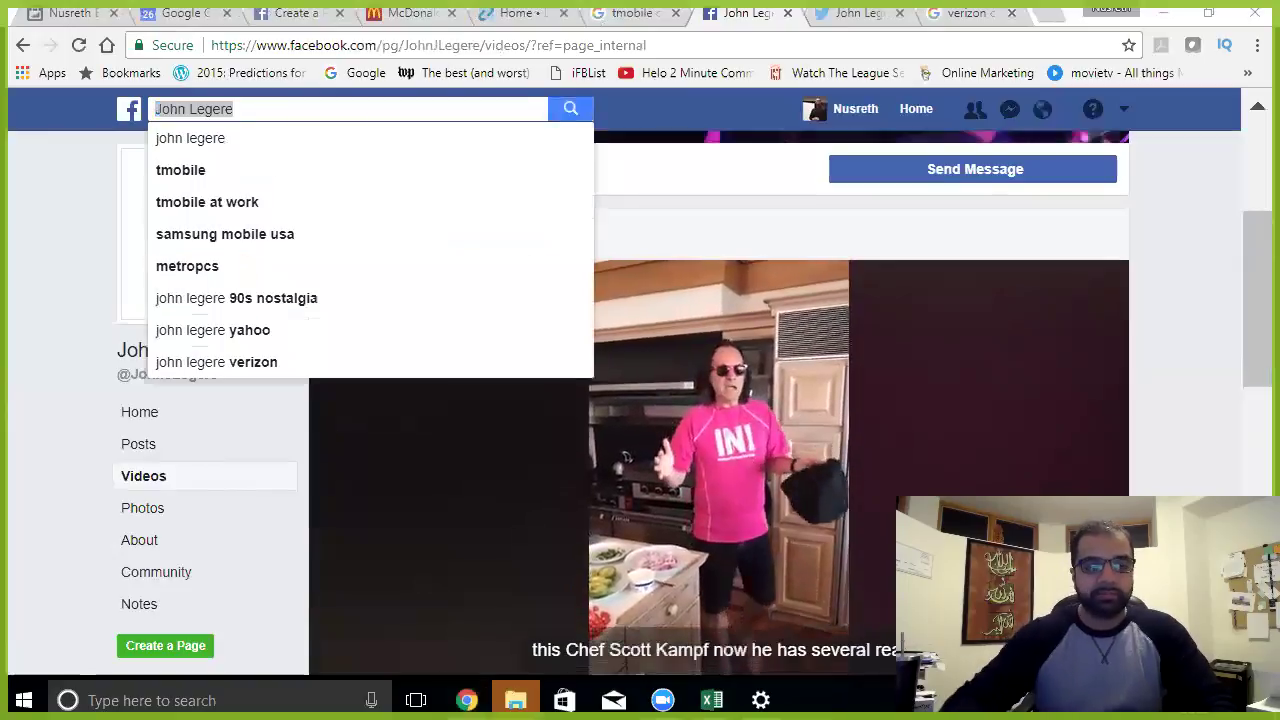
left_click(948, 20)
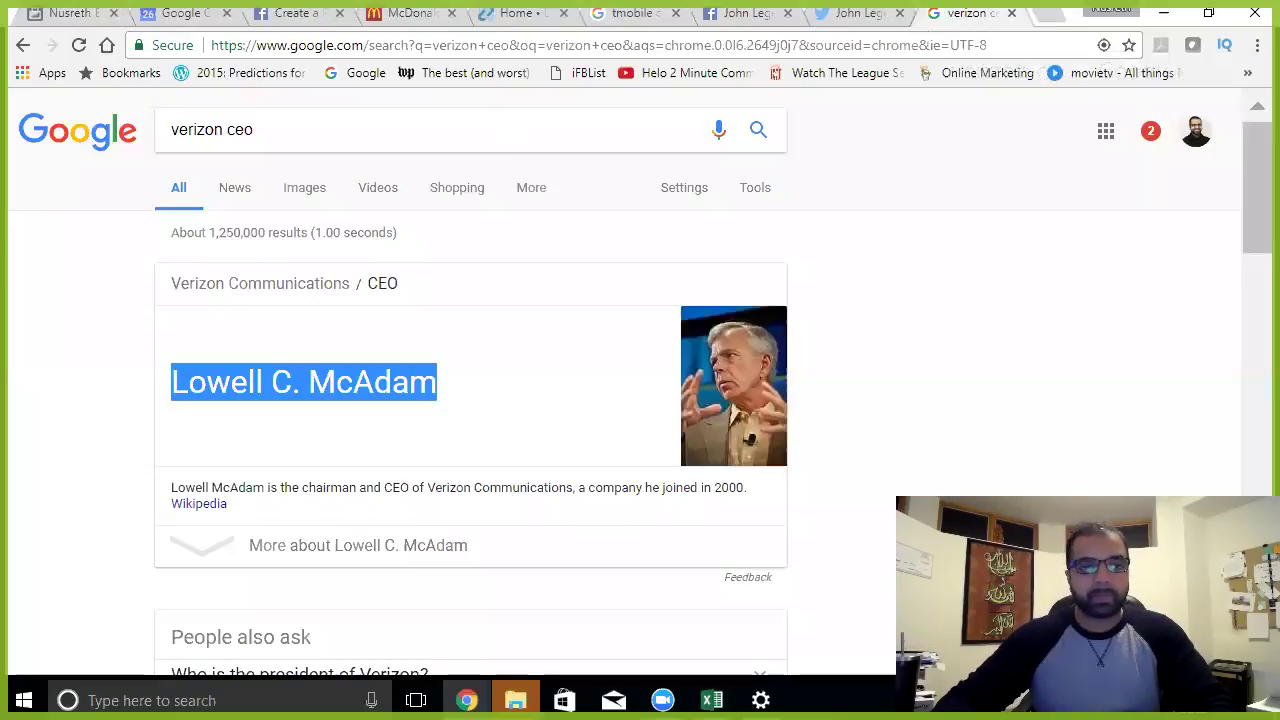
right_click(314, 374)
left_click(351, 391)
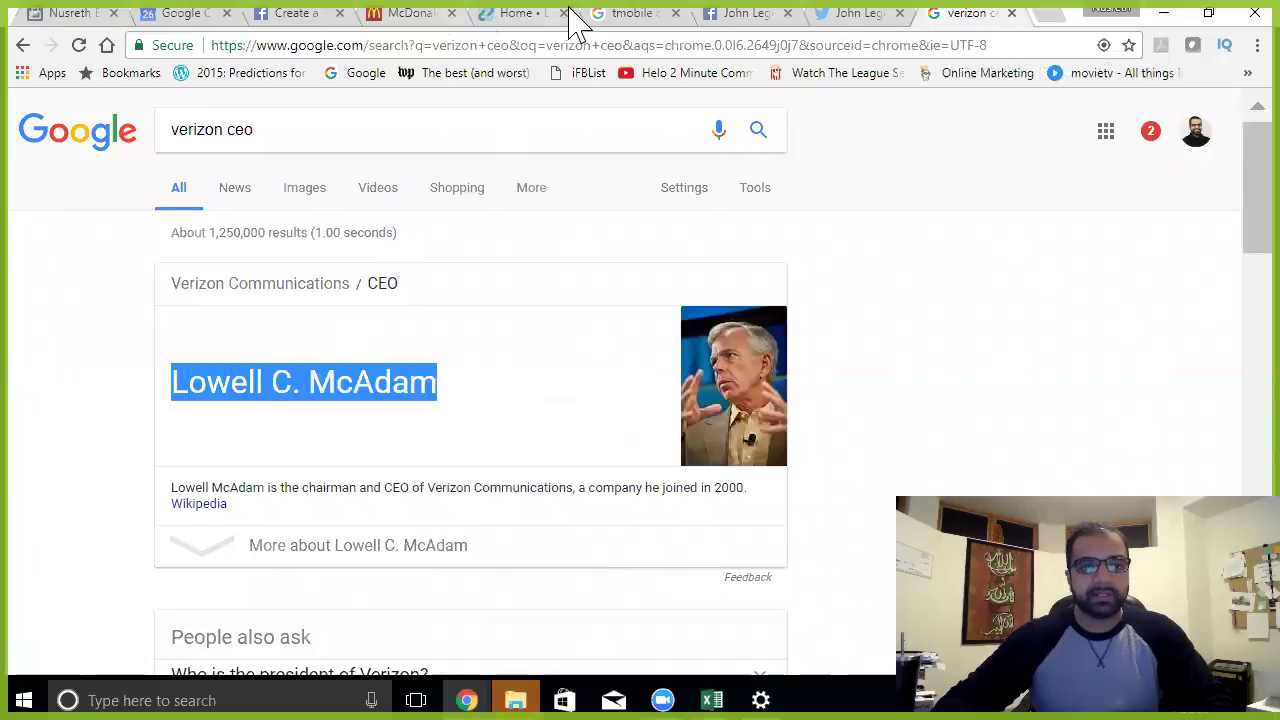
left_click(713, 18)
key("ctrl+a")
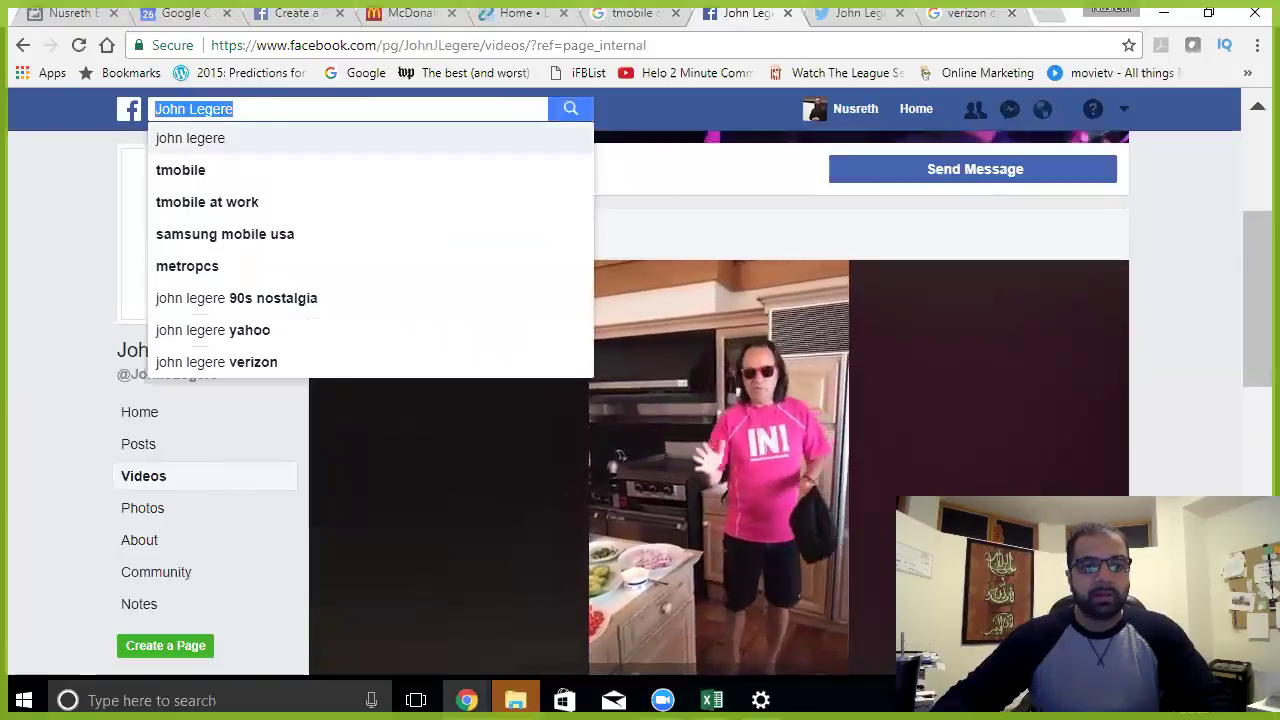
key("ctrl+v")
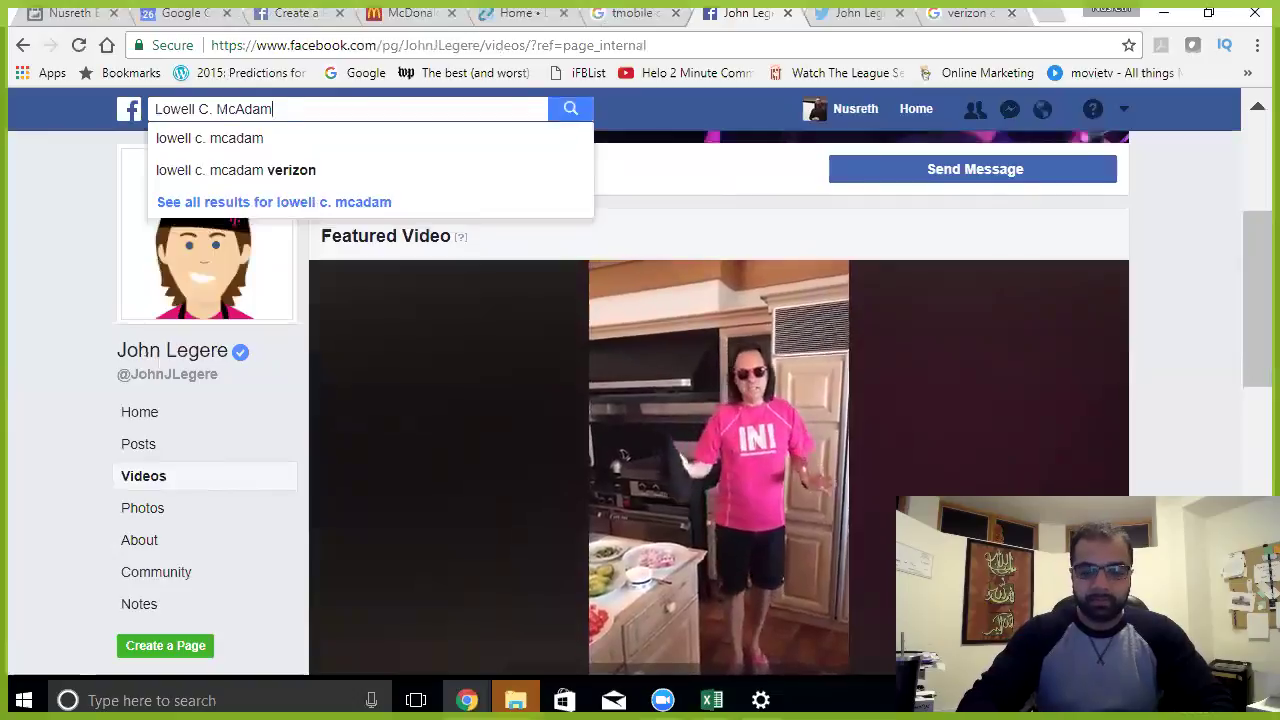
left_click(250, 138)
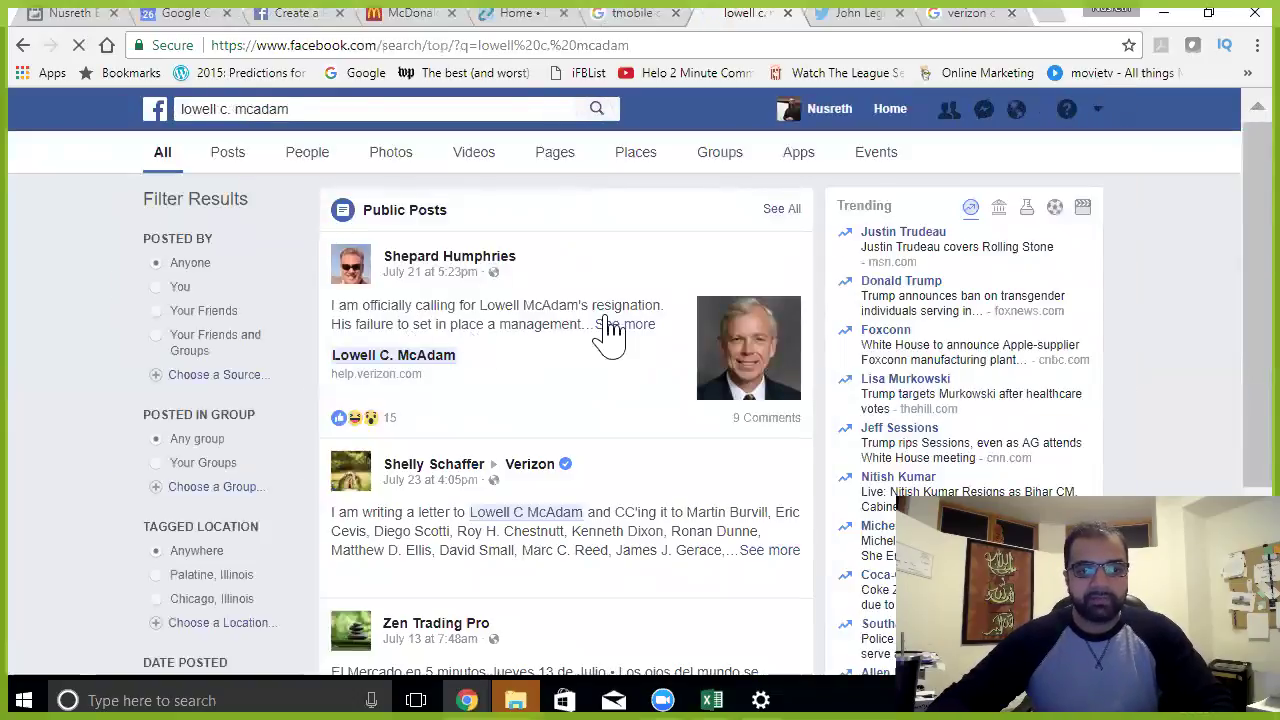
left_click(862, 18)
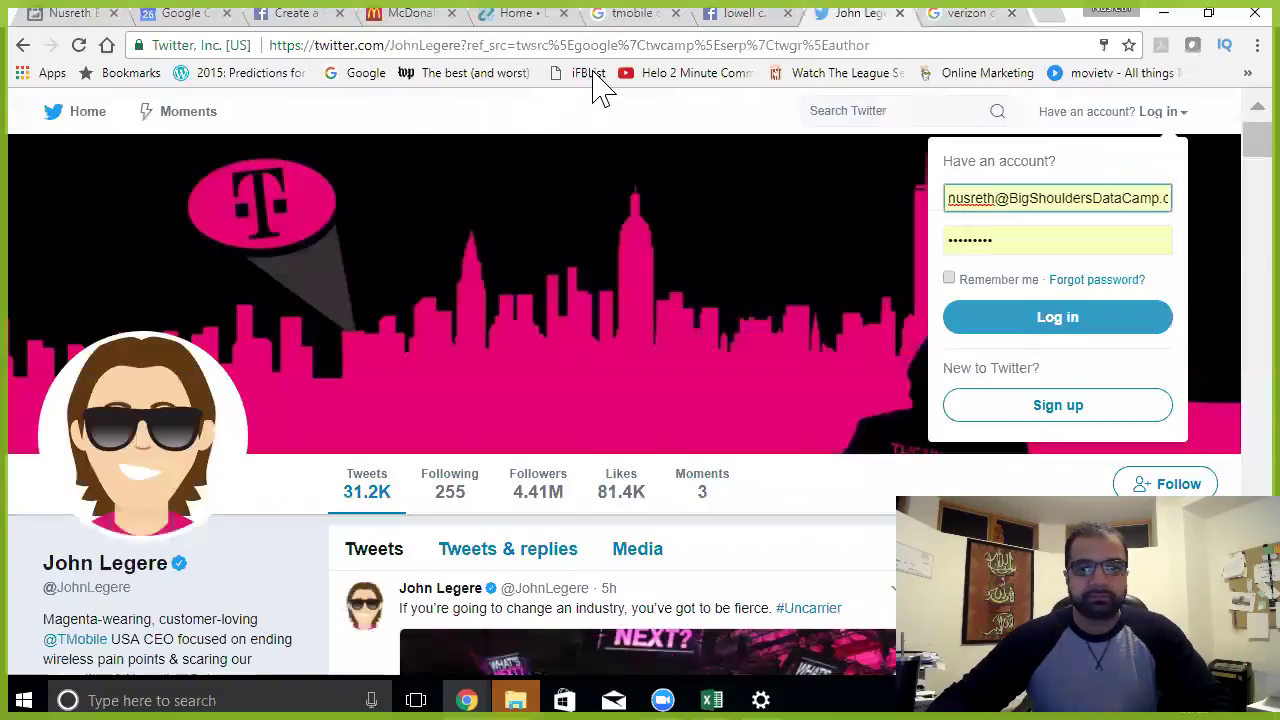
left_click(860, 110)
key("ctrl+v")
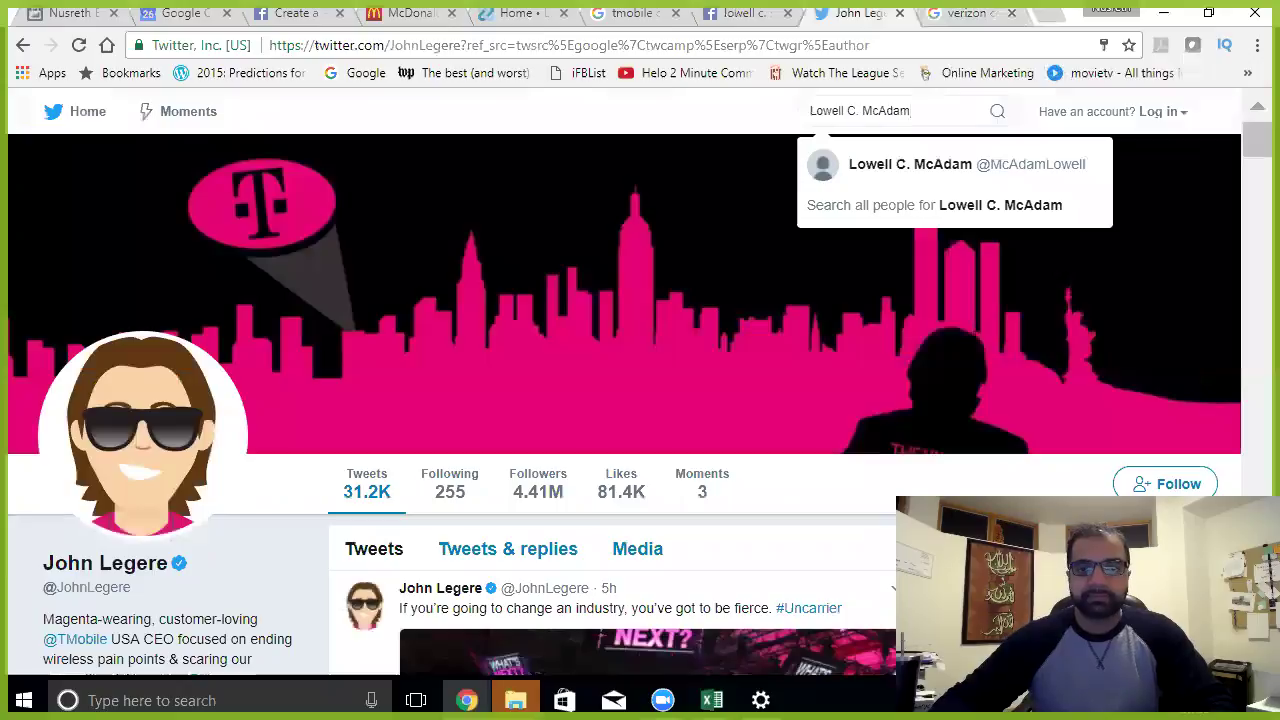
left_click(957, 172)
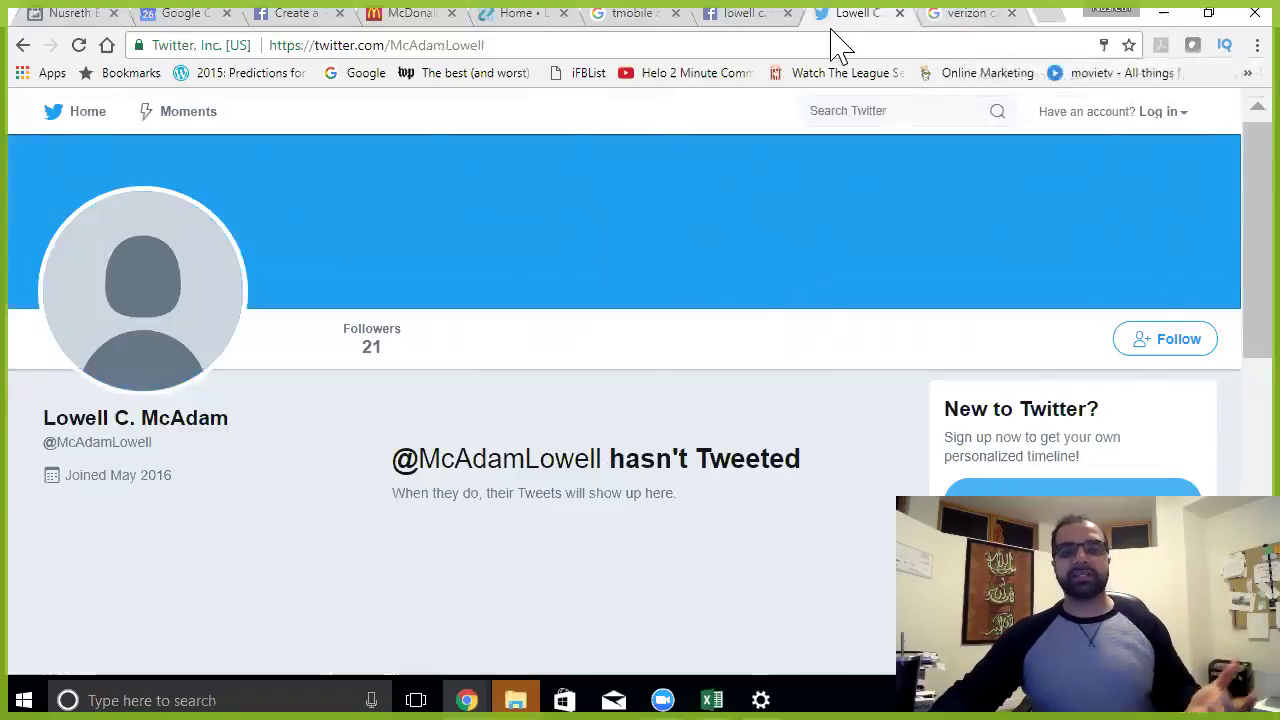
Step: Close the Verizon, Twitter, Facebook search, T-Mobile and McDonald's tabs and return to the Create a Page tab
left_click(638, 18)
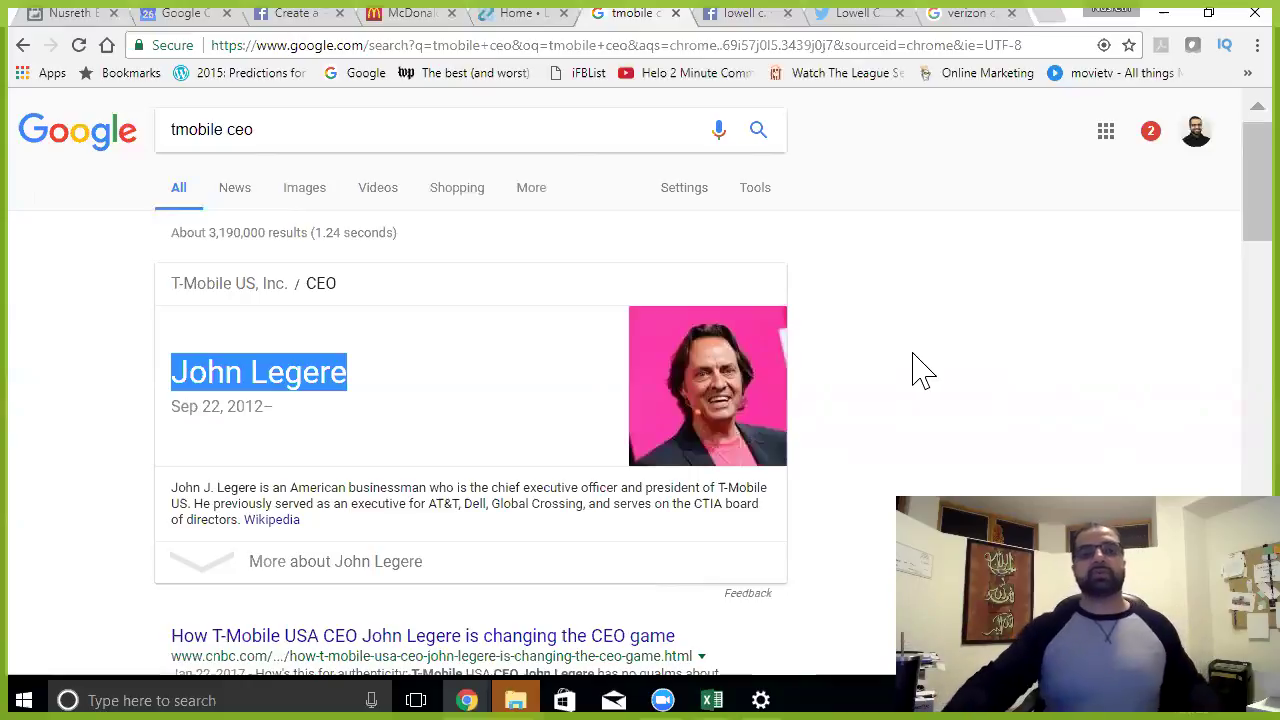
left_click(968, 16)
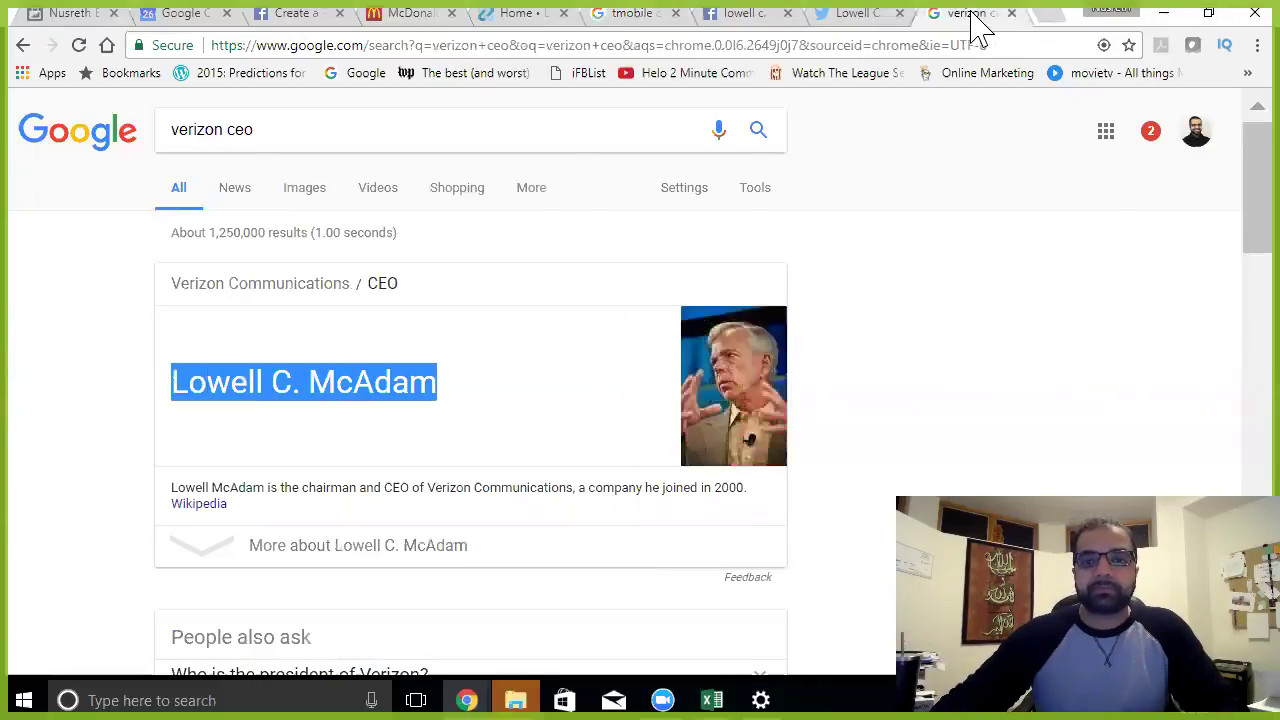
left_click(1012, 13)
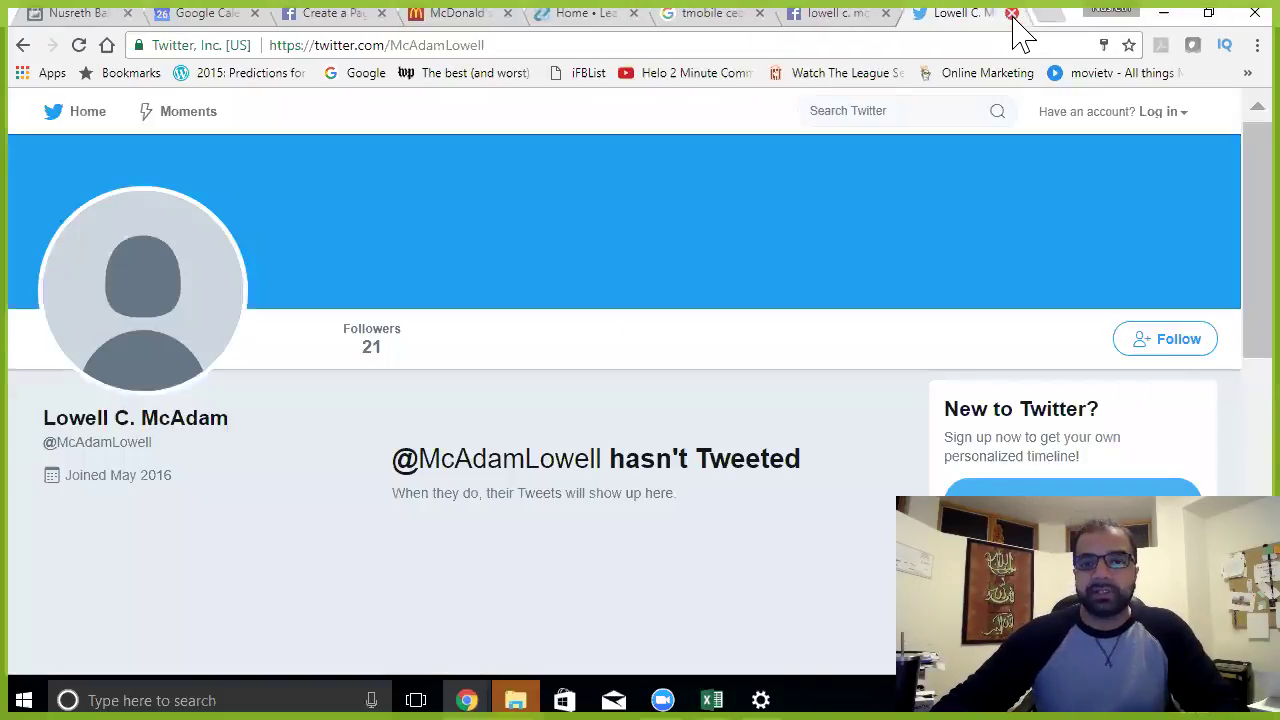
left_click(1012, 13)
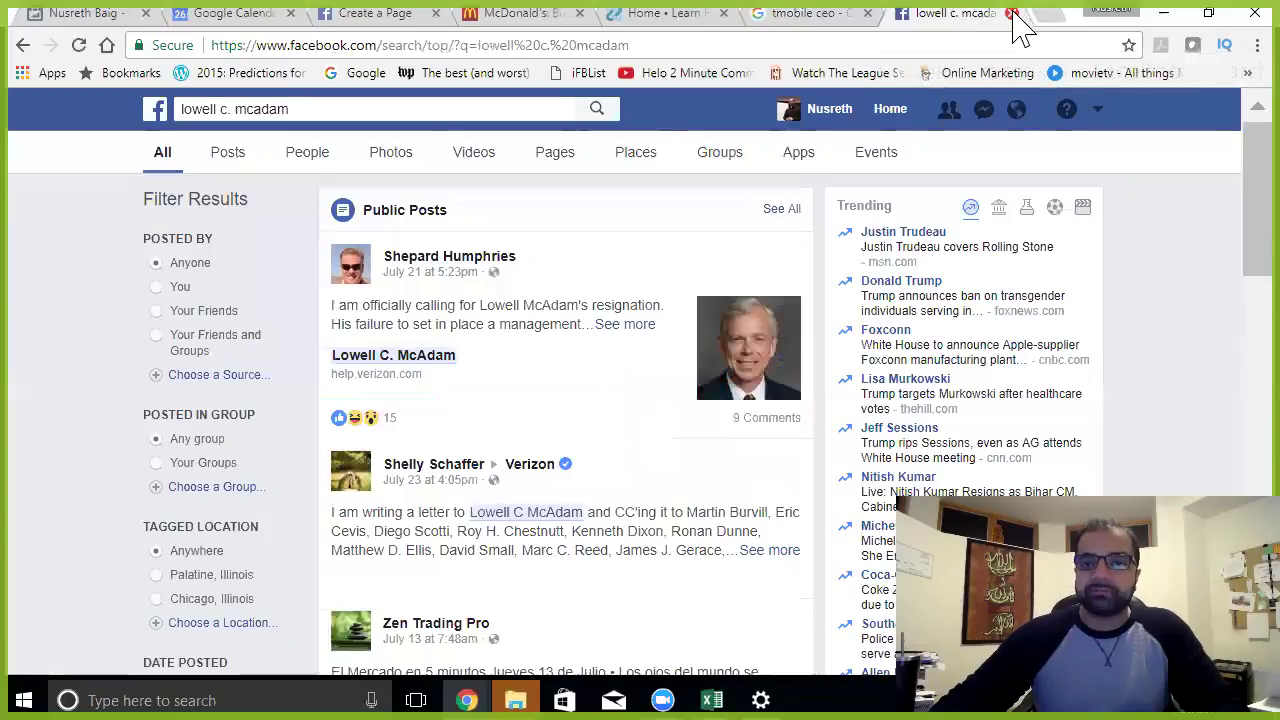
left_click(1012, 13)
left_click(1005, 13)
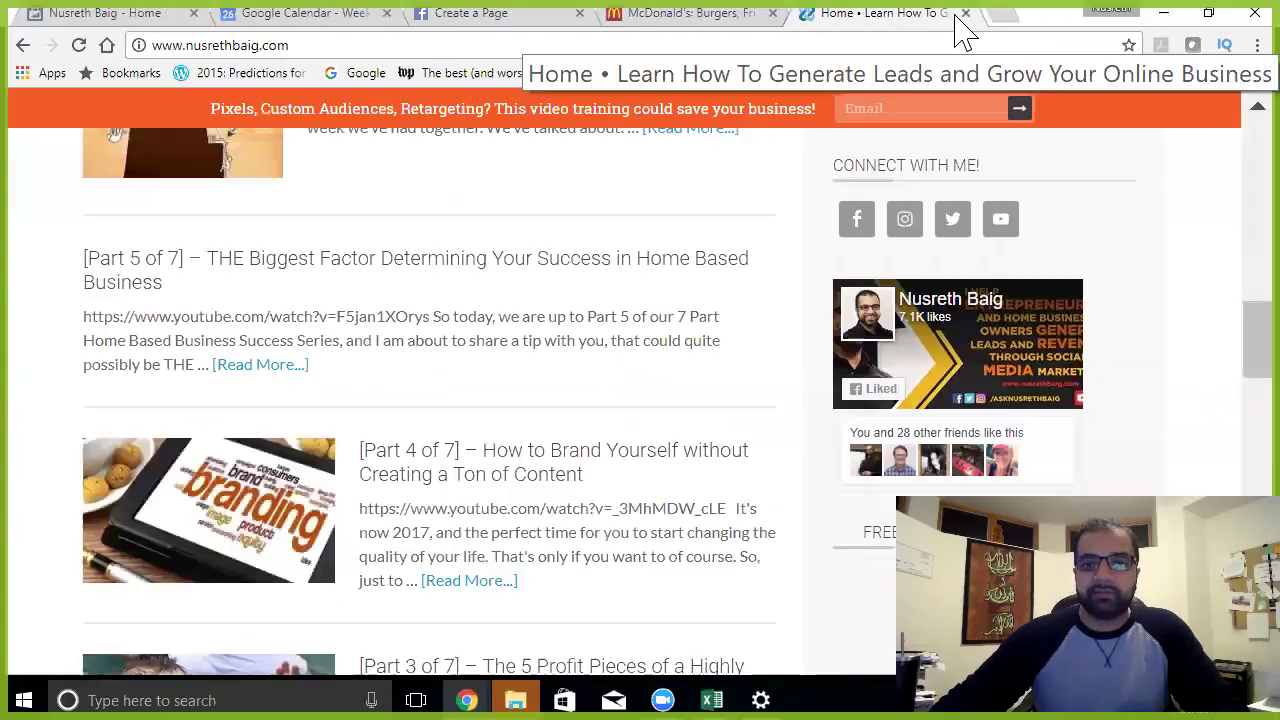
left_click(712, 18)
left_click(772, 13)
left_click(555, 16)
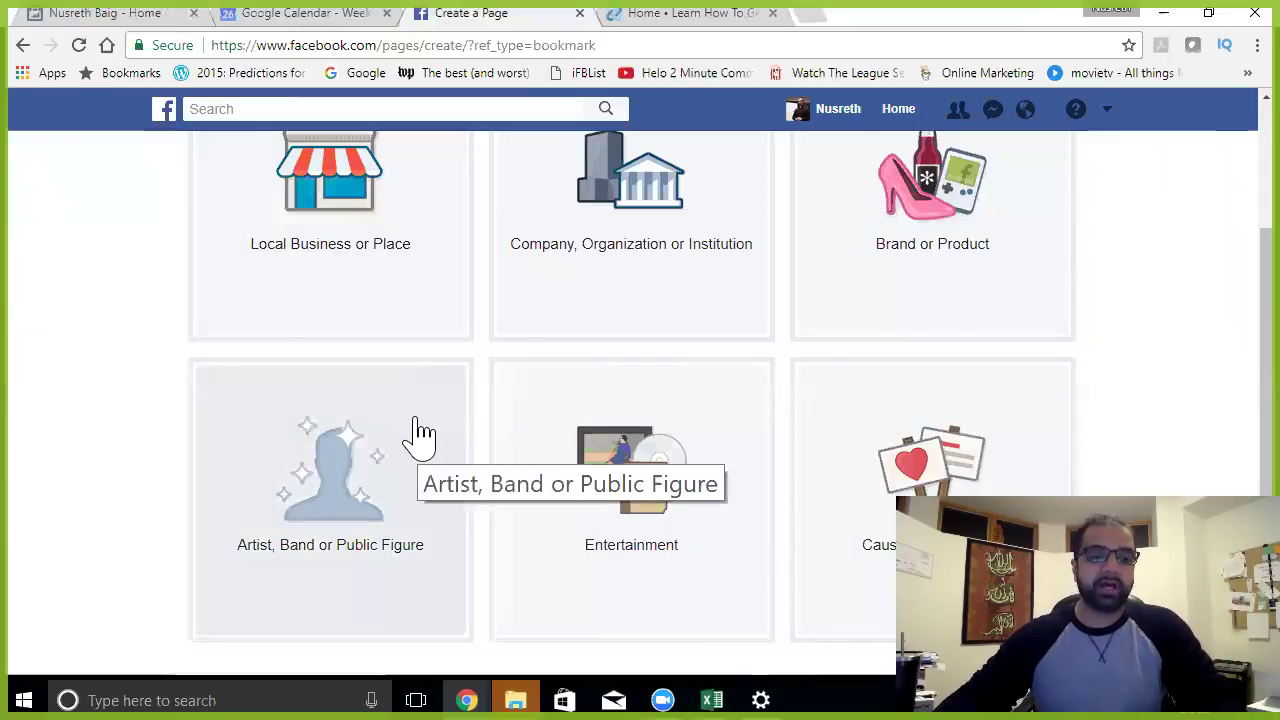
Step: Choose the Artist, Band or Public Figure page type and set its category to Public Figure
left_click(345, 468)
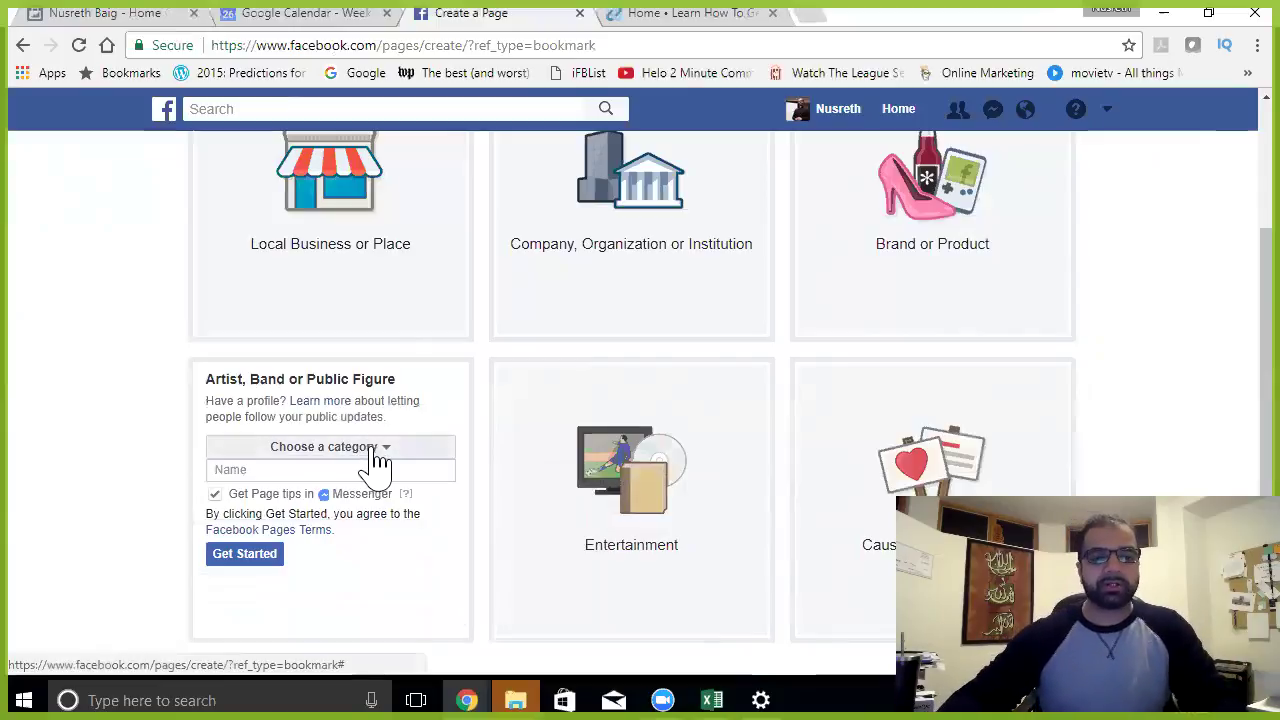
left_click(392, 455)
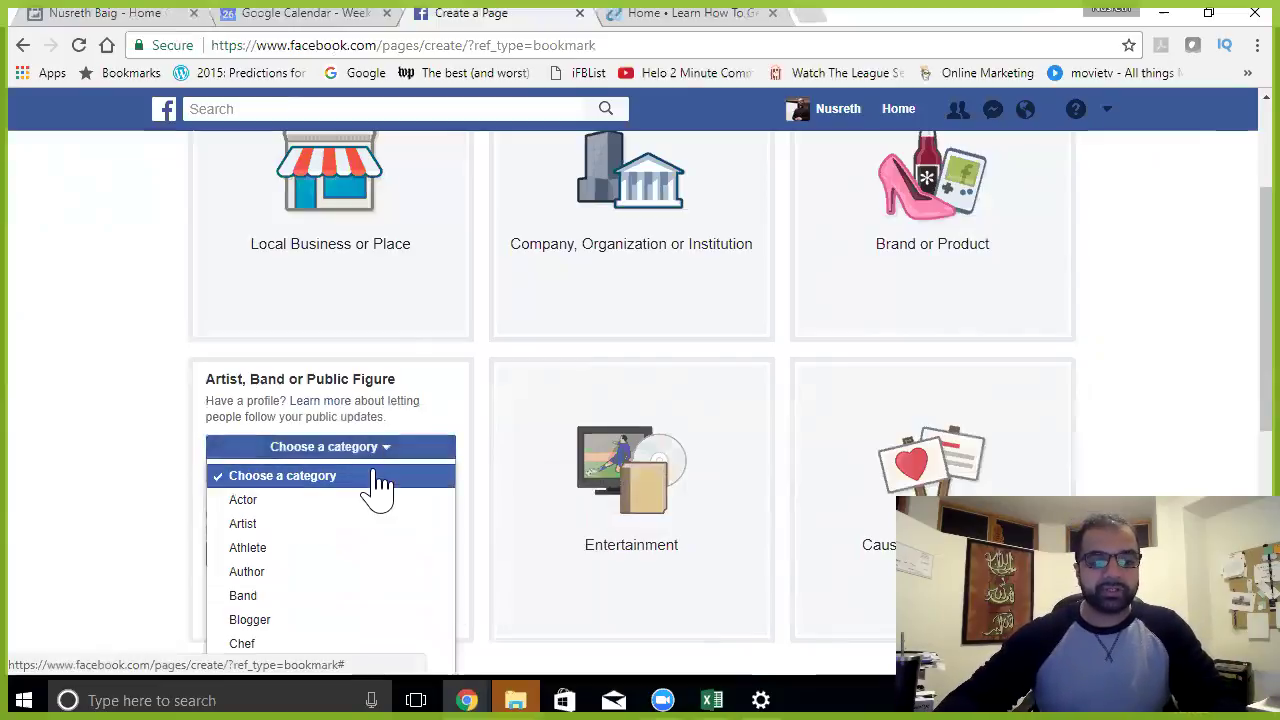
scroll(365, 528, "down", 1)
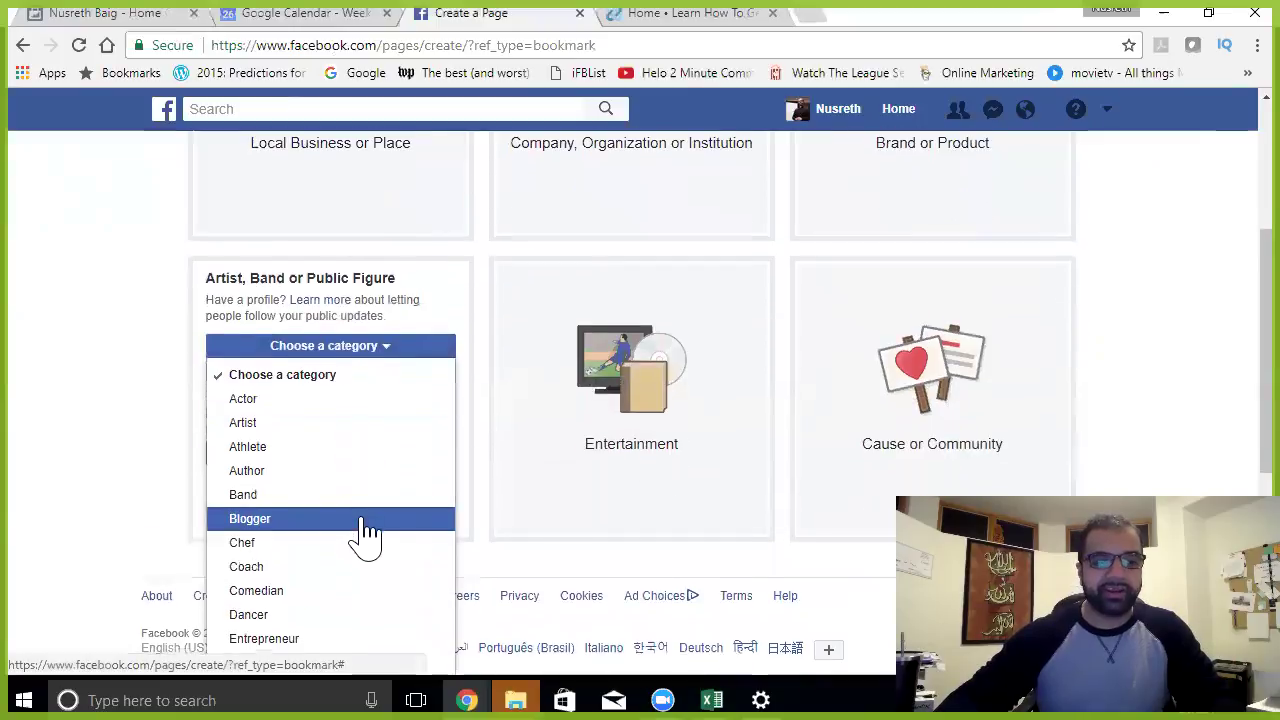
scroll(366, 530, "down", 1)
scroll(366, 532, "down", 2)
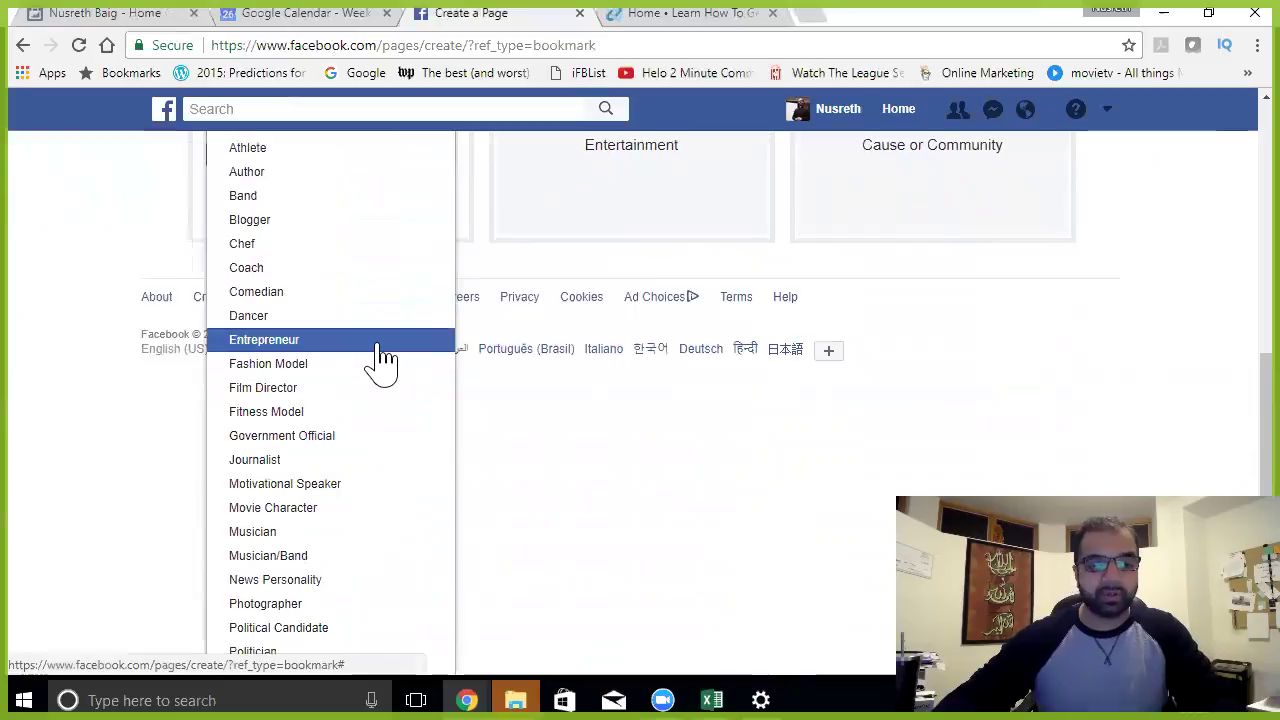
scroll(365, 515, "down", 1)
scroll(366, 515, "down", 1)
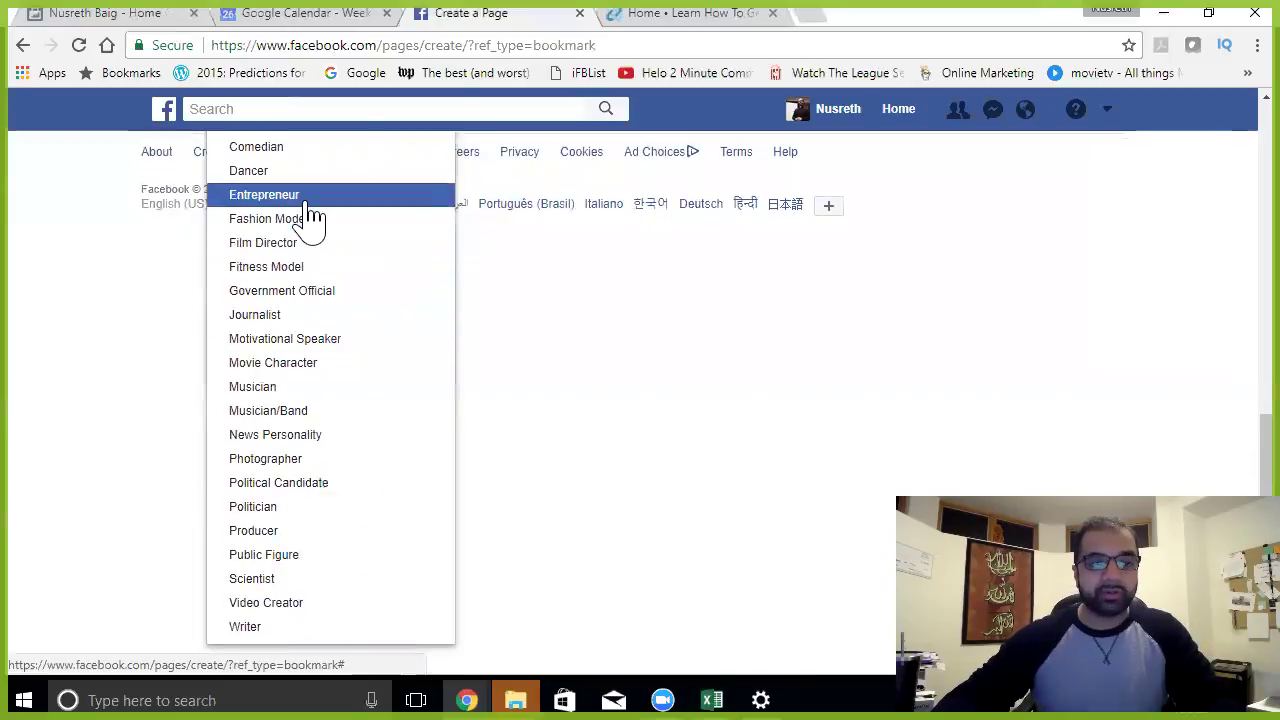
left_click(310, 558)
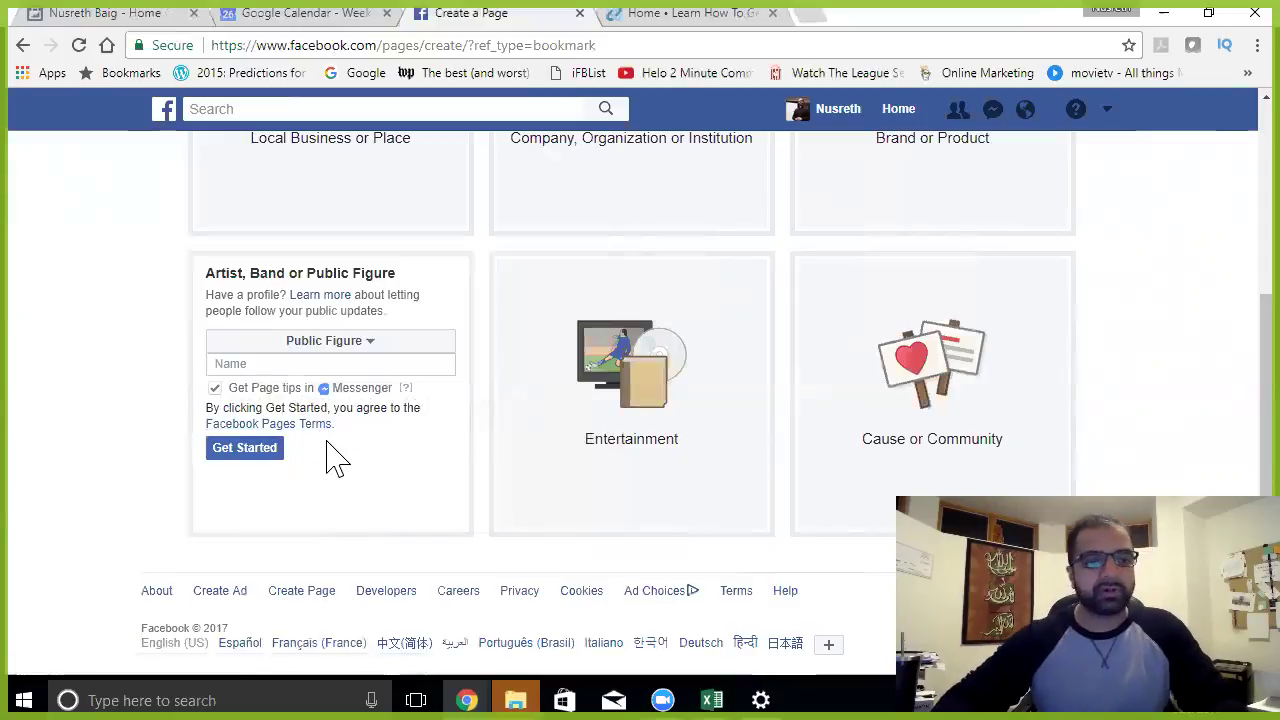
left_click(245, 466)
left_click(369, 341)
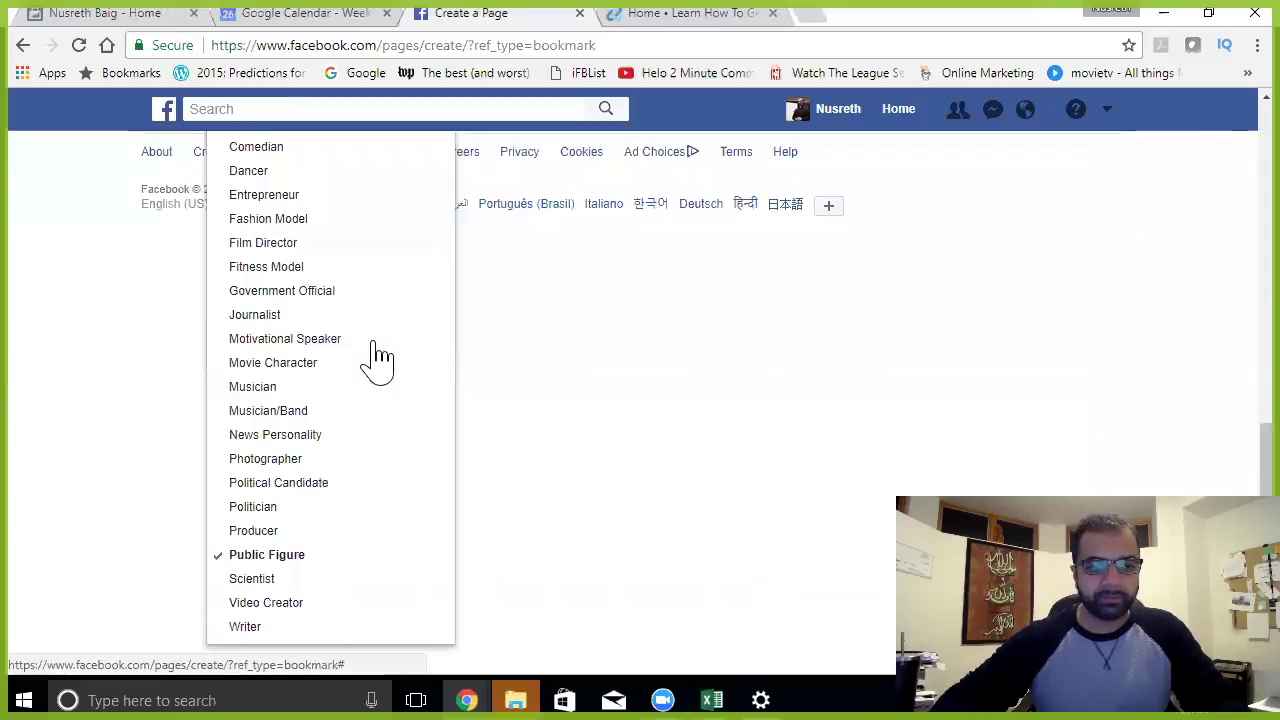
left_click(62, 393)
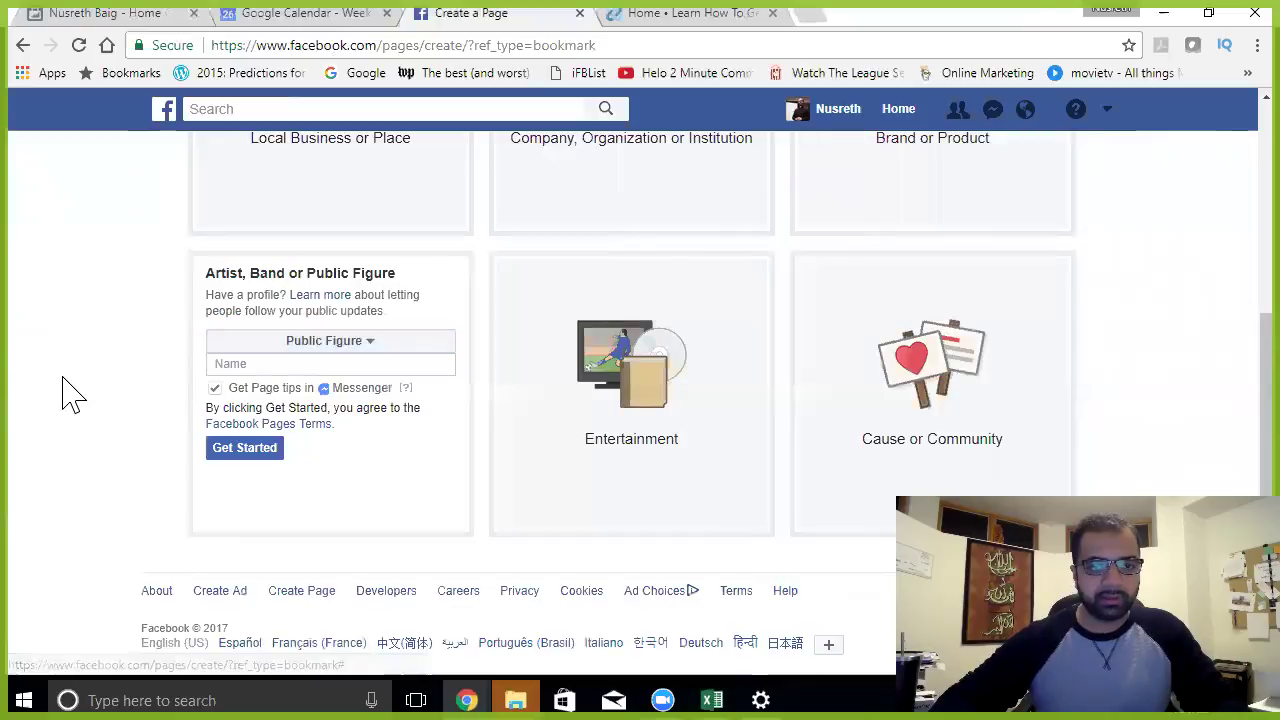
Step: Try to create the public figure page under the name "Train Facebook Fan Page"
left_click(259, 450)
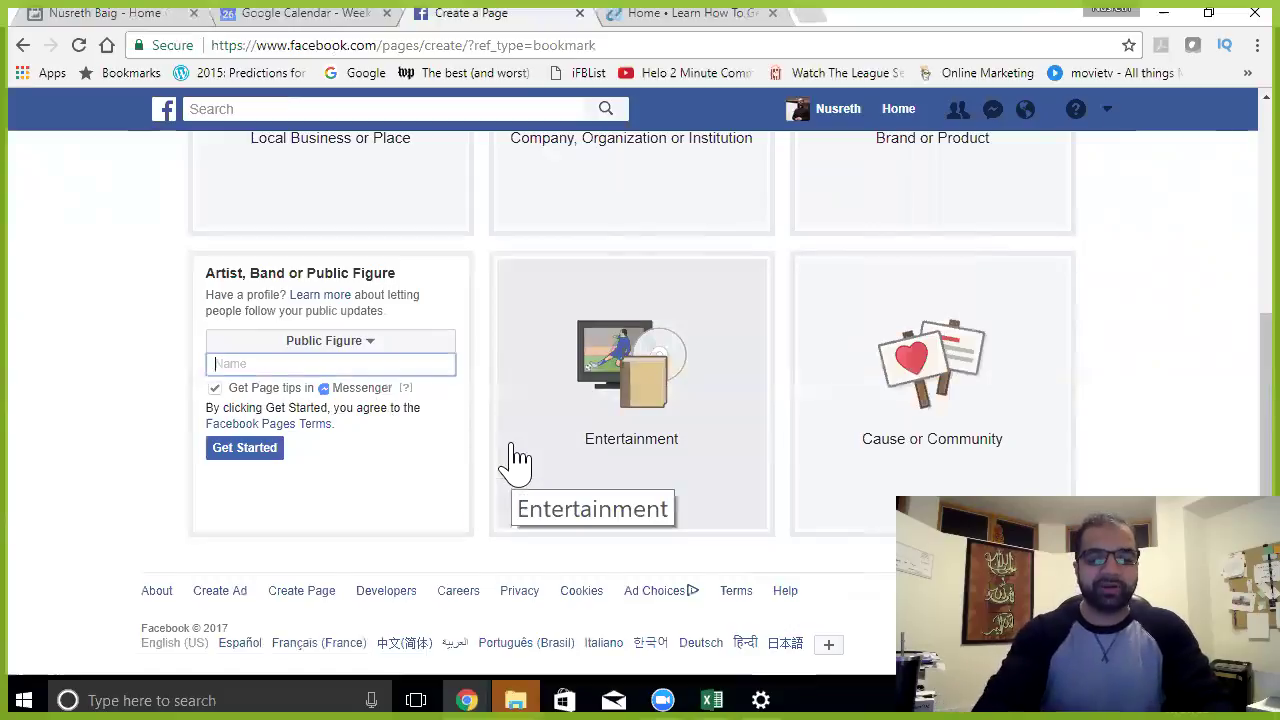
type("Test Fan")
key("BackSpace")
key("BackSpace")
key("BackSpace")
key("BackSpace")
key("BackSpace")
key("BackSpace")
key("BackSpace")
type("rain Fa")
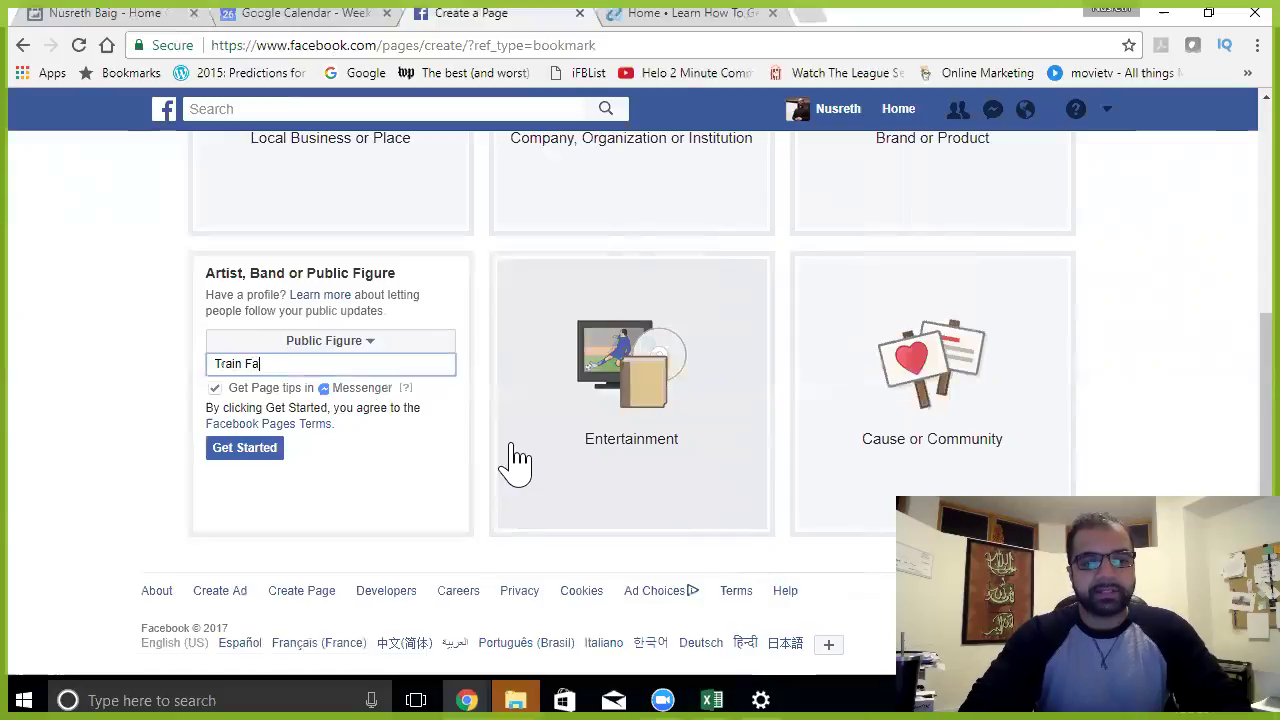
type("cebook Fan Page")
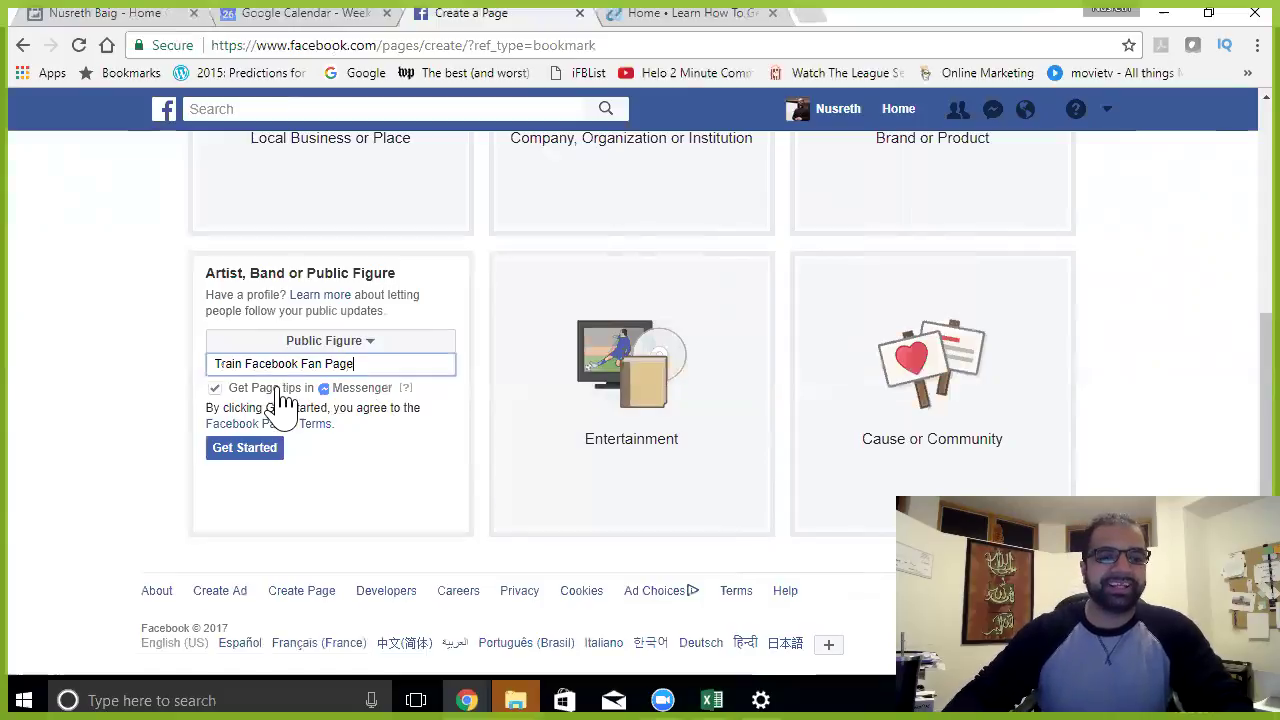
left_click(260, 453)
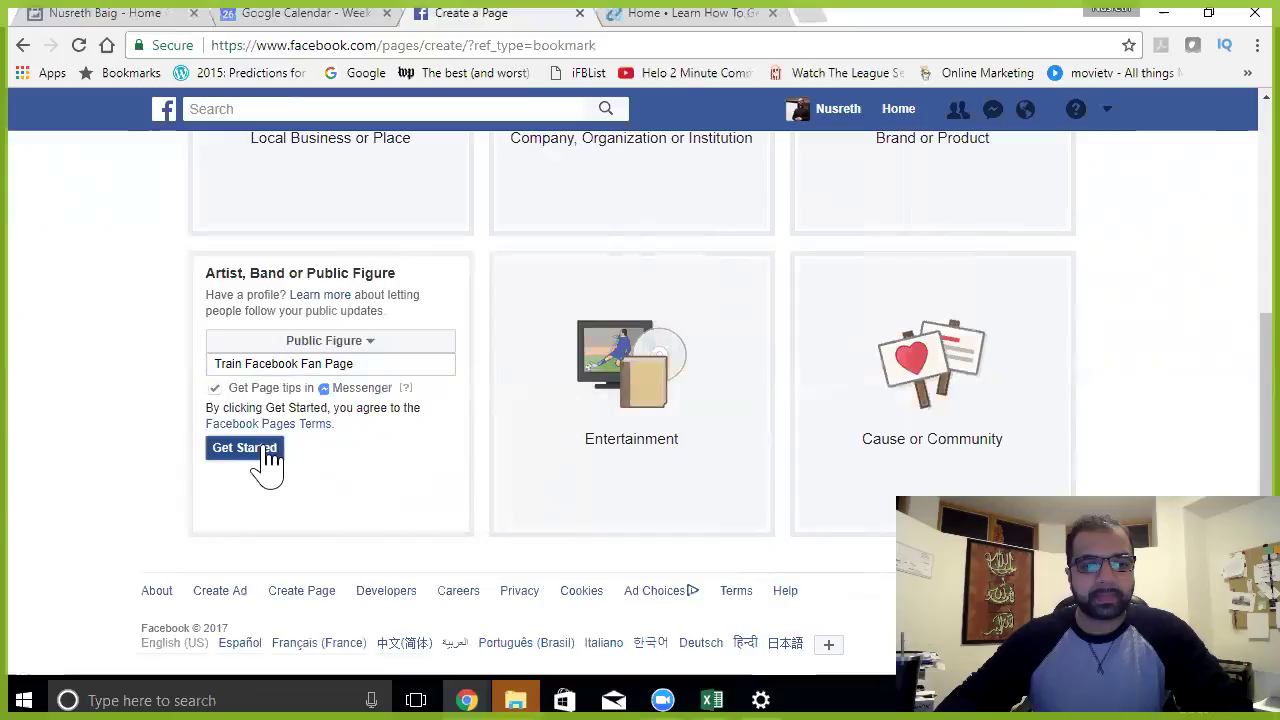
Step: Reselect Public Figure as the page category and close all open File Explorer windows
left_click(376, 344)
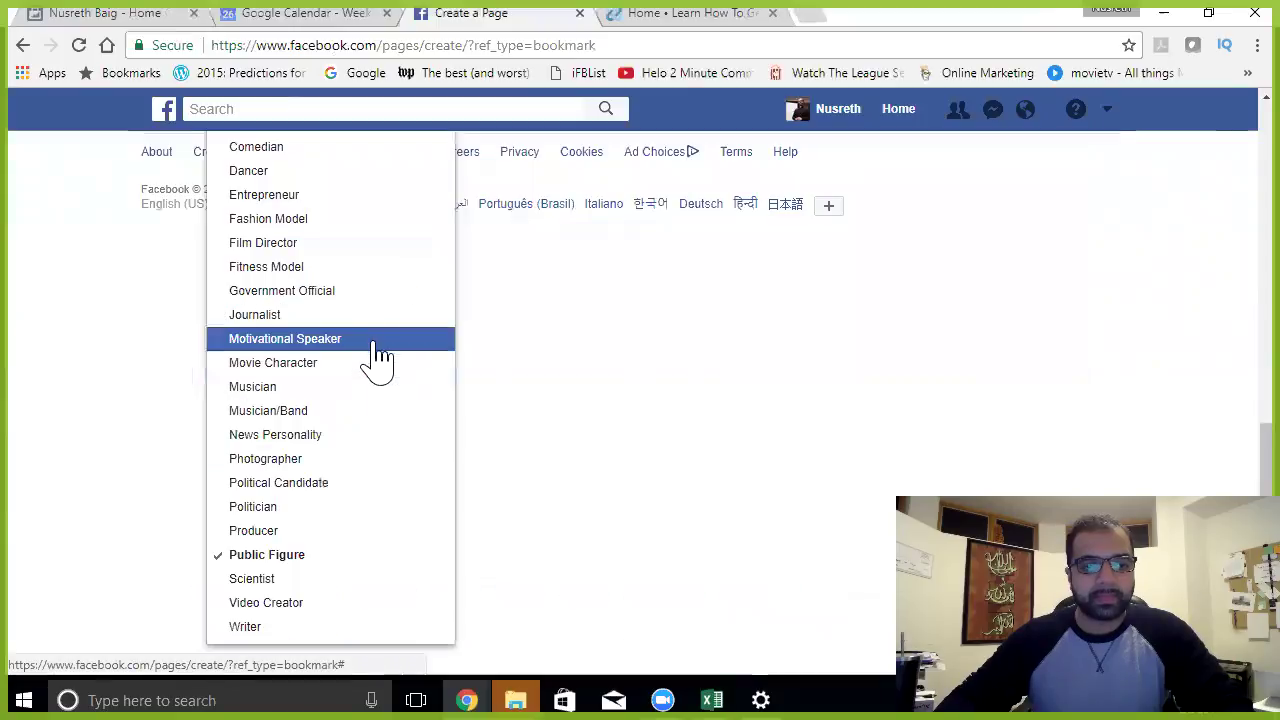
left_click(294, 556)
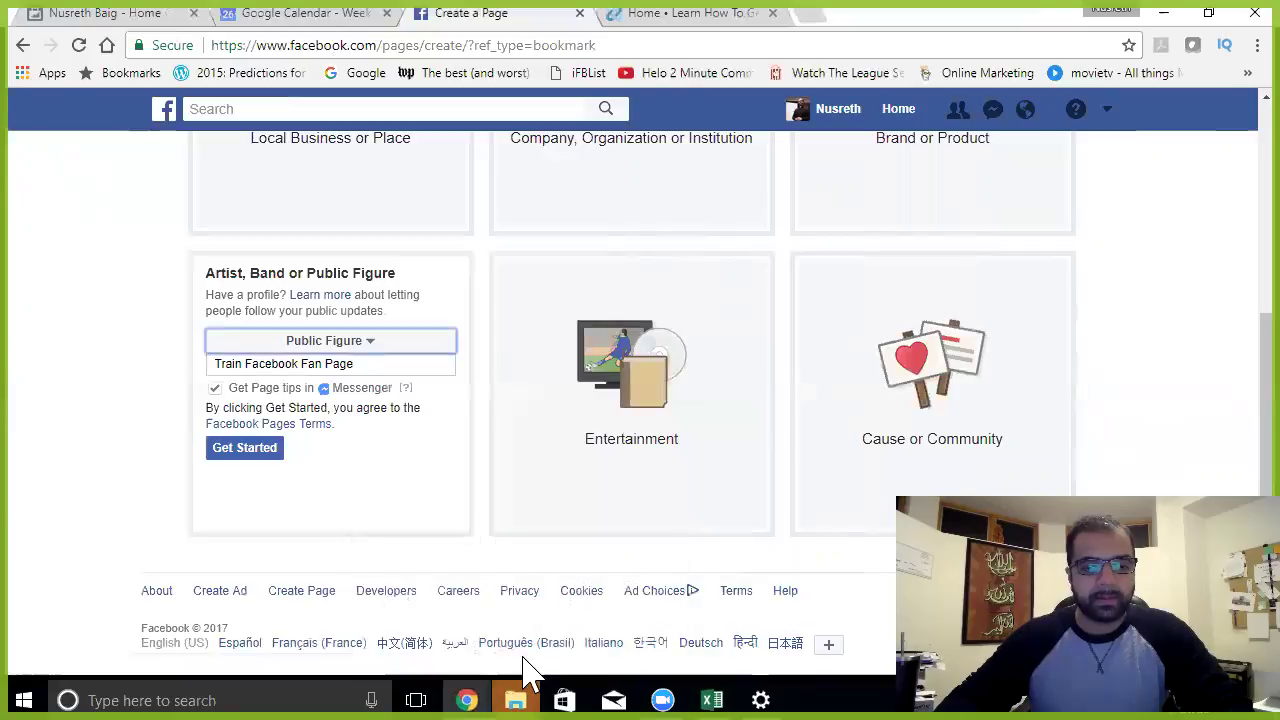
right_click(516, 696)
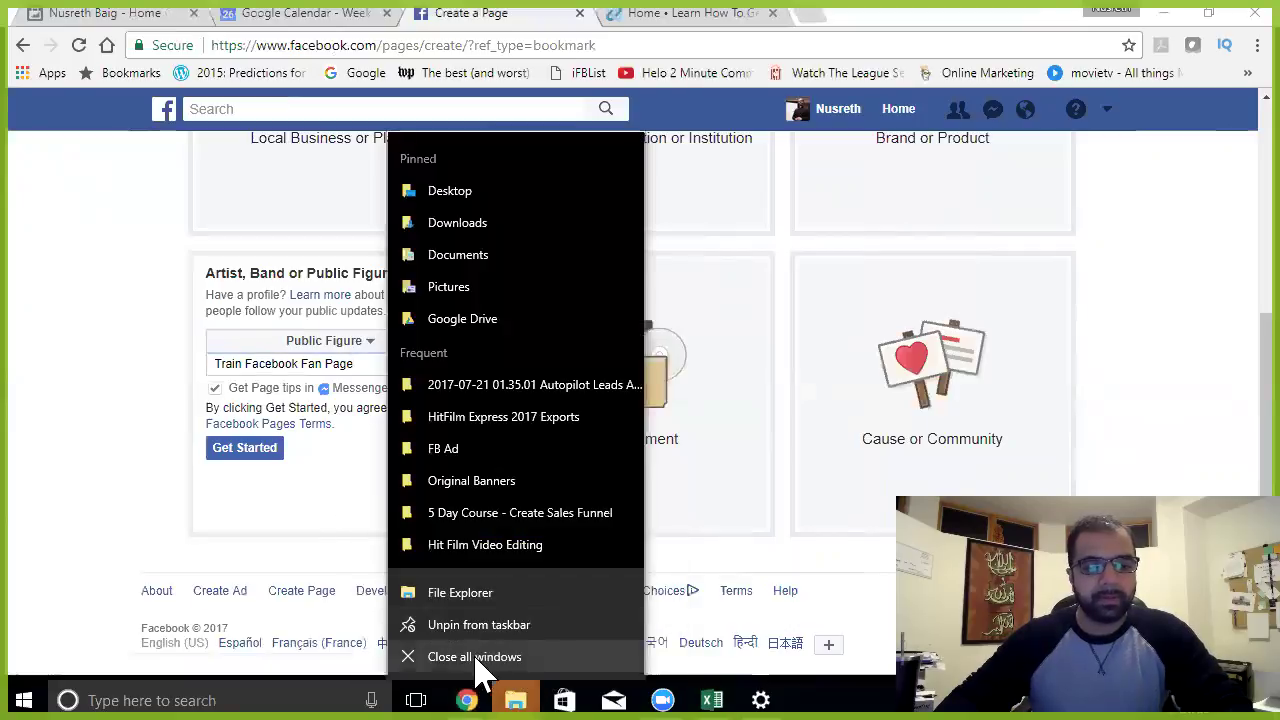
left_click(325, 488)
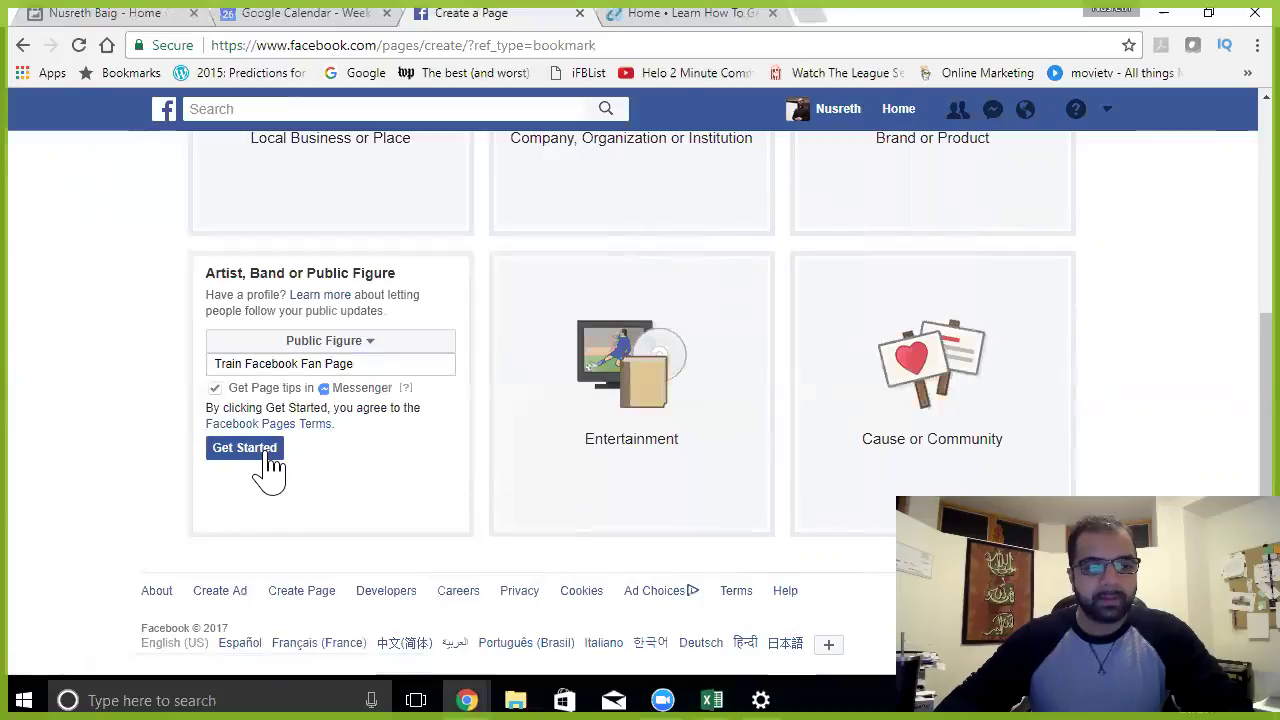
Step: Replace the page name with "Fan Page Trainer", try to create the page and dismiss the low-battery notice
left_click(351, 363)
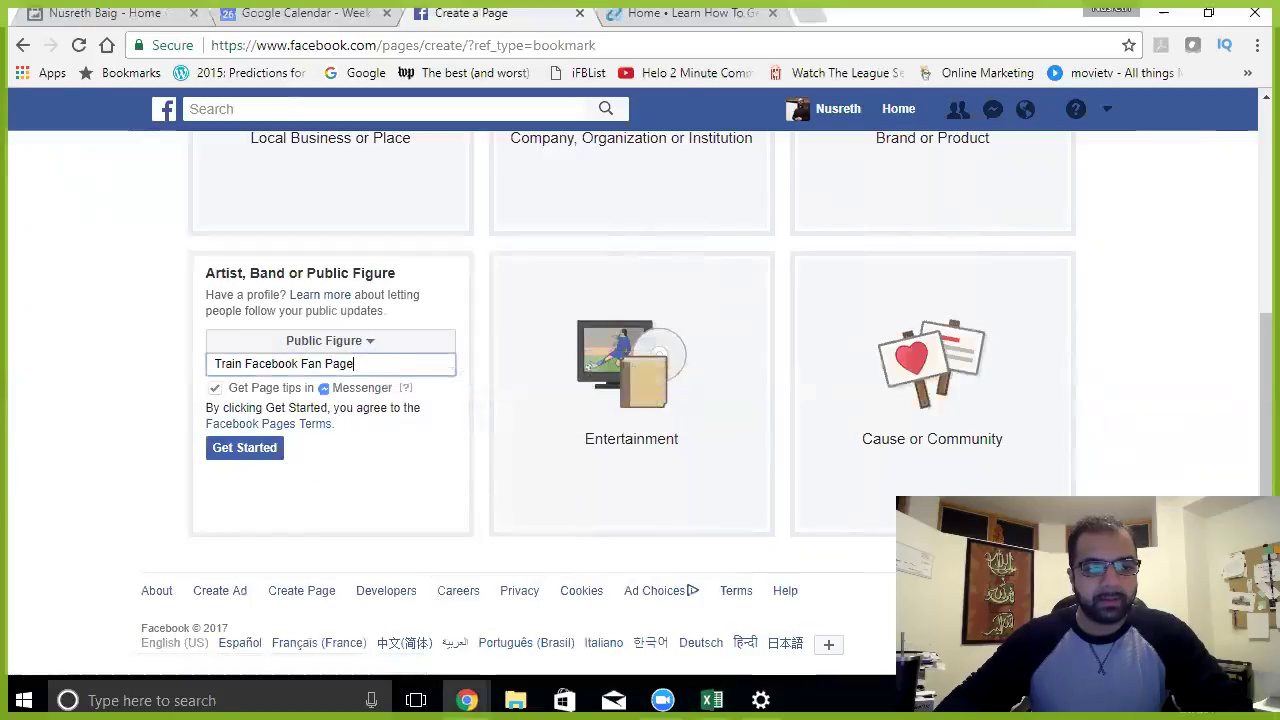
key("ctrl+a")
key("BackSpace")
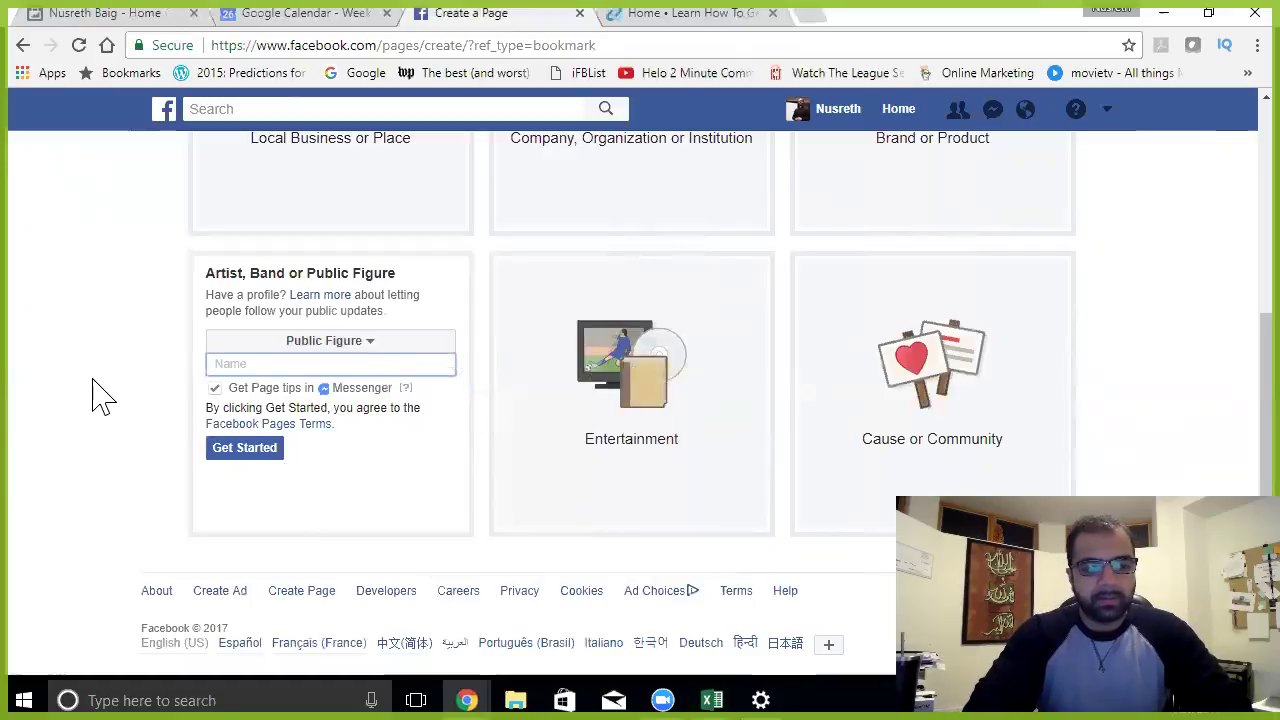
type("F")
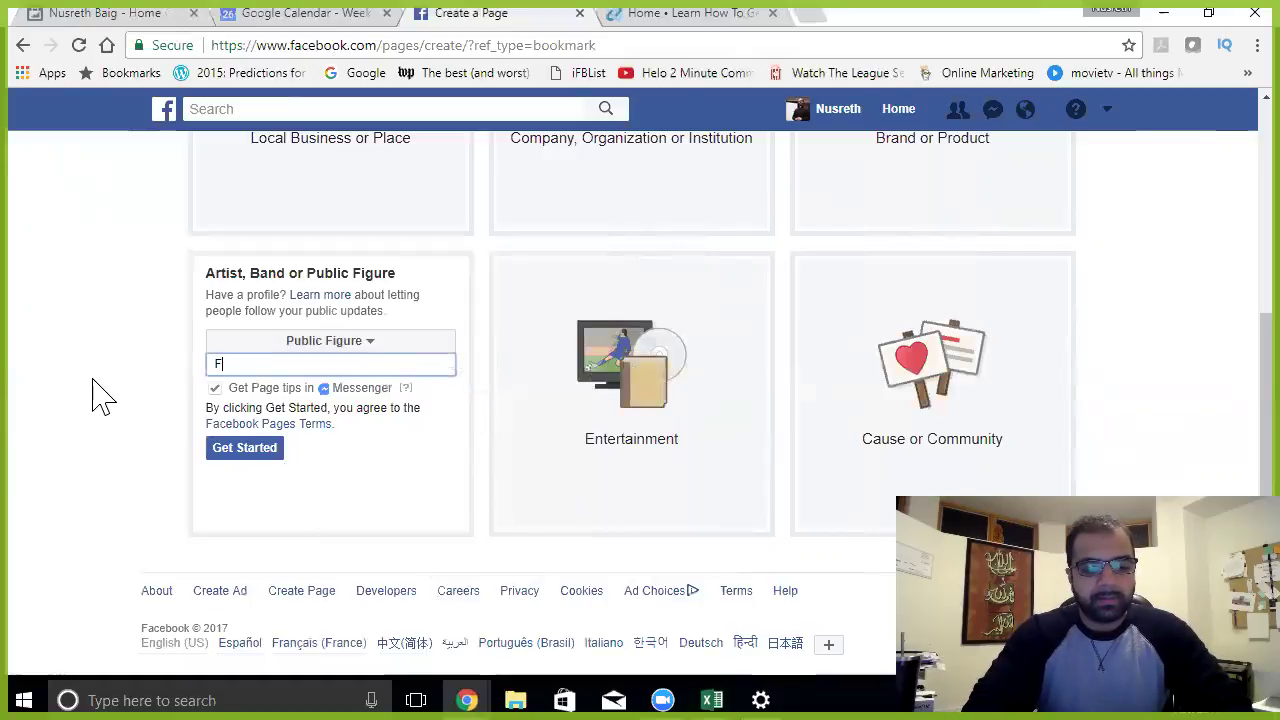
type("an Page Trainer")
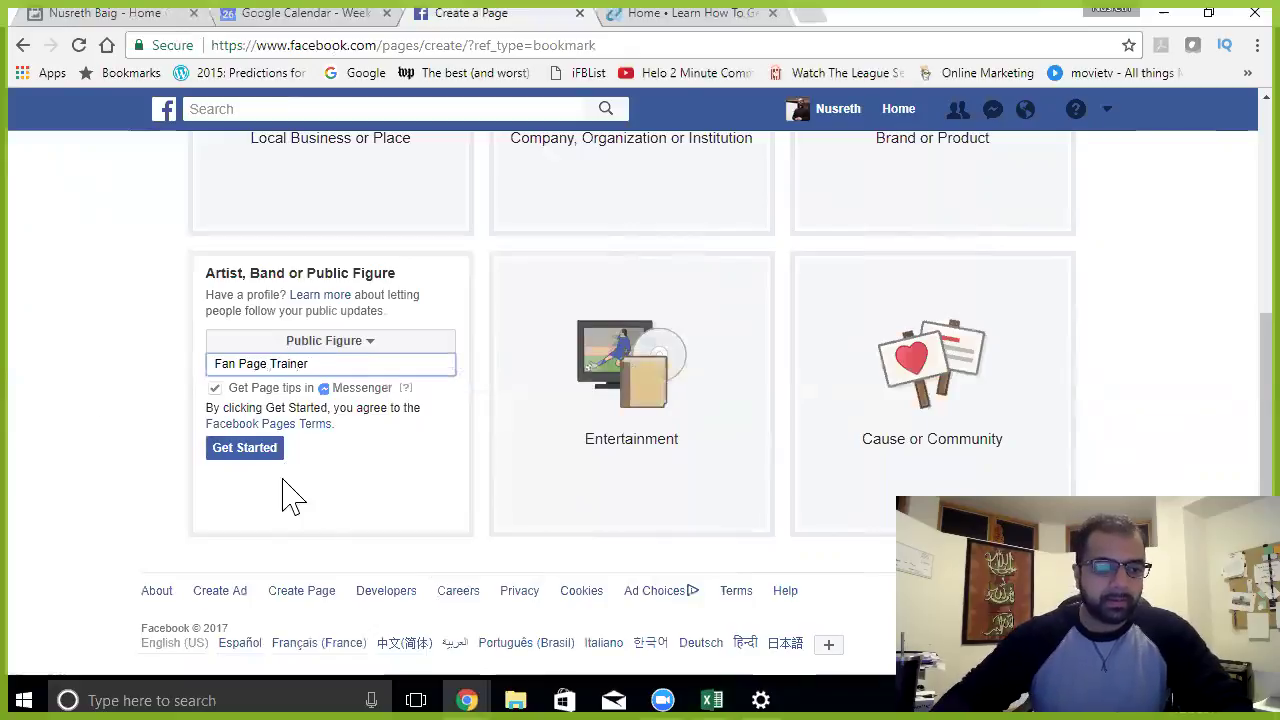
key("Return")
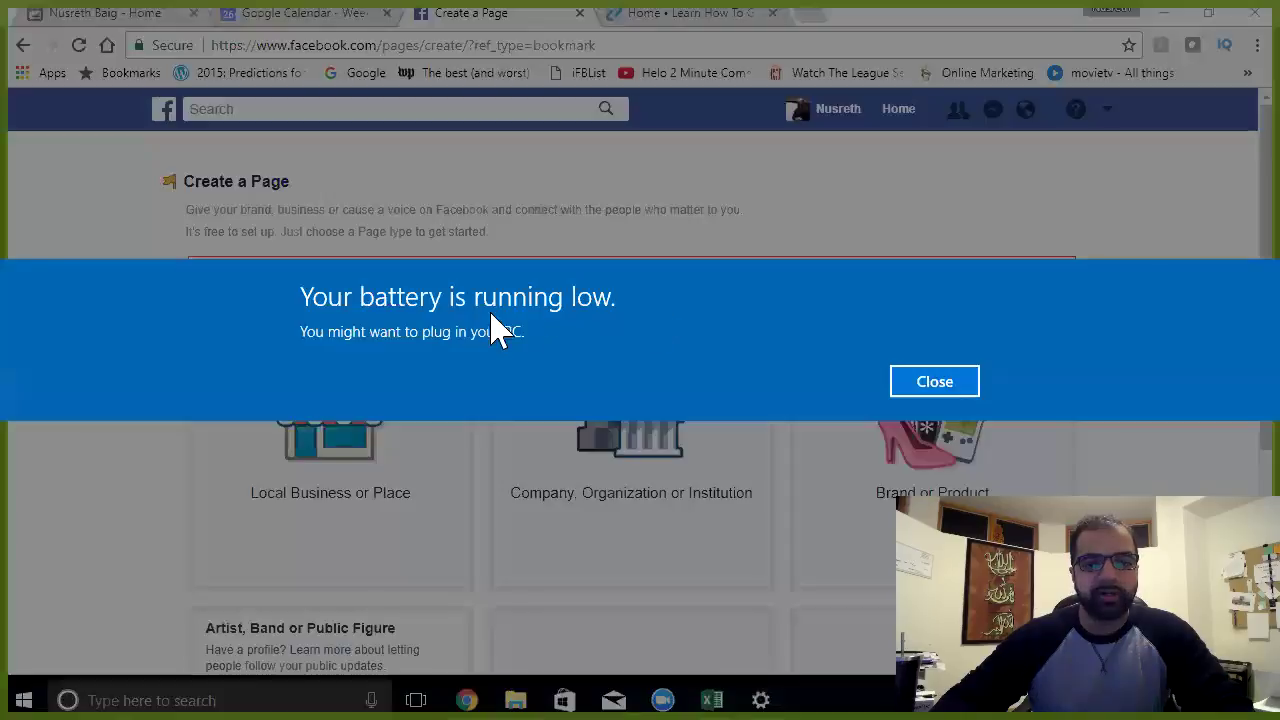
left_click(936, 390)
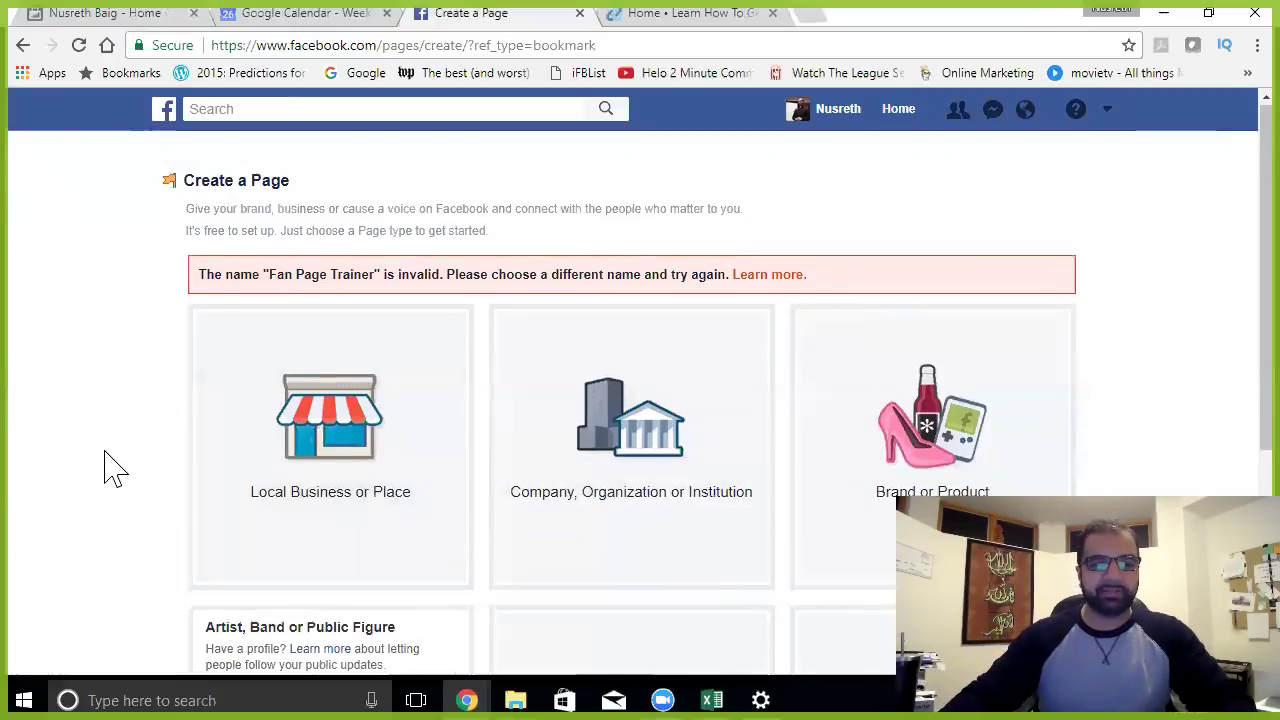
Step: Change the page name to "FB Fan Page Trainer" and try to create the page again
scroll(109, 465, "down", 3)
left_click_drag(340, 420, 214, 420)
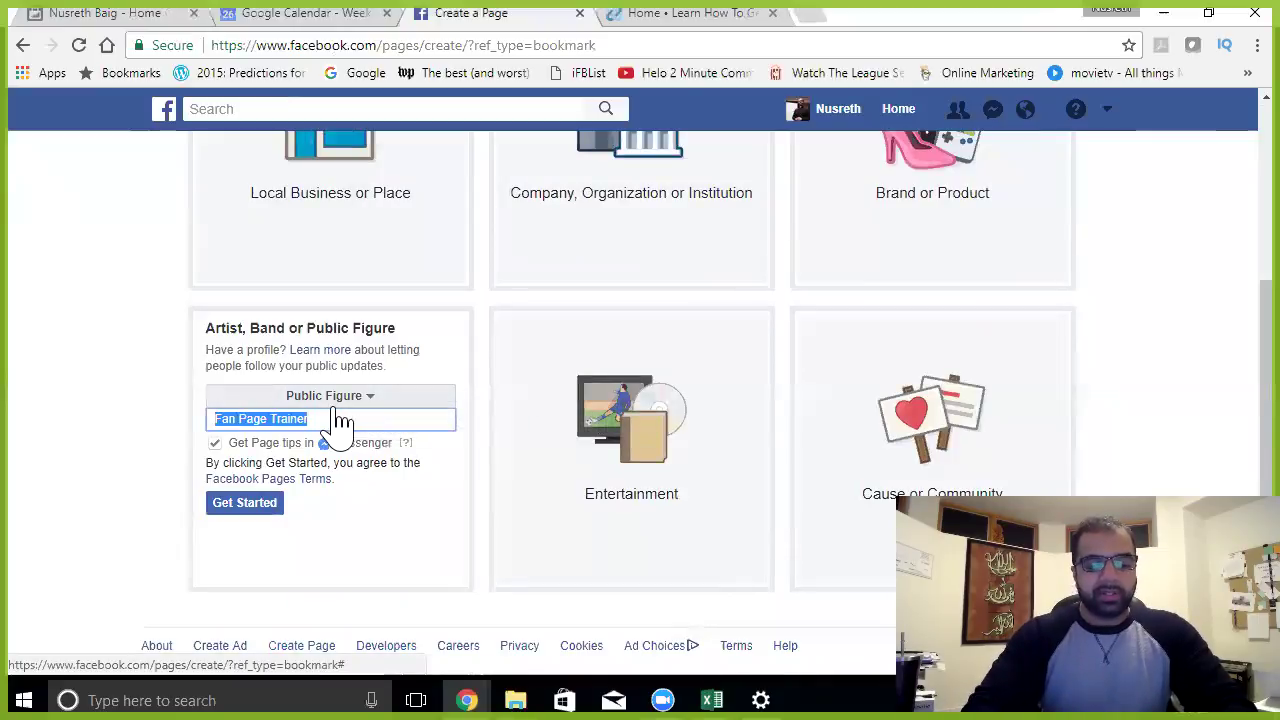
type("FB")
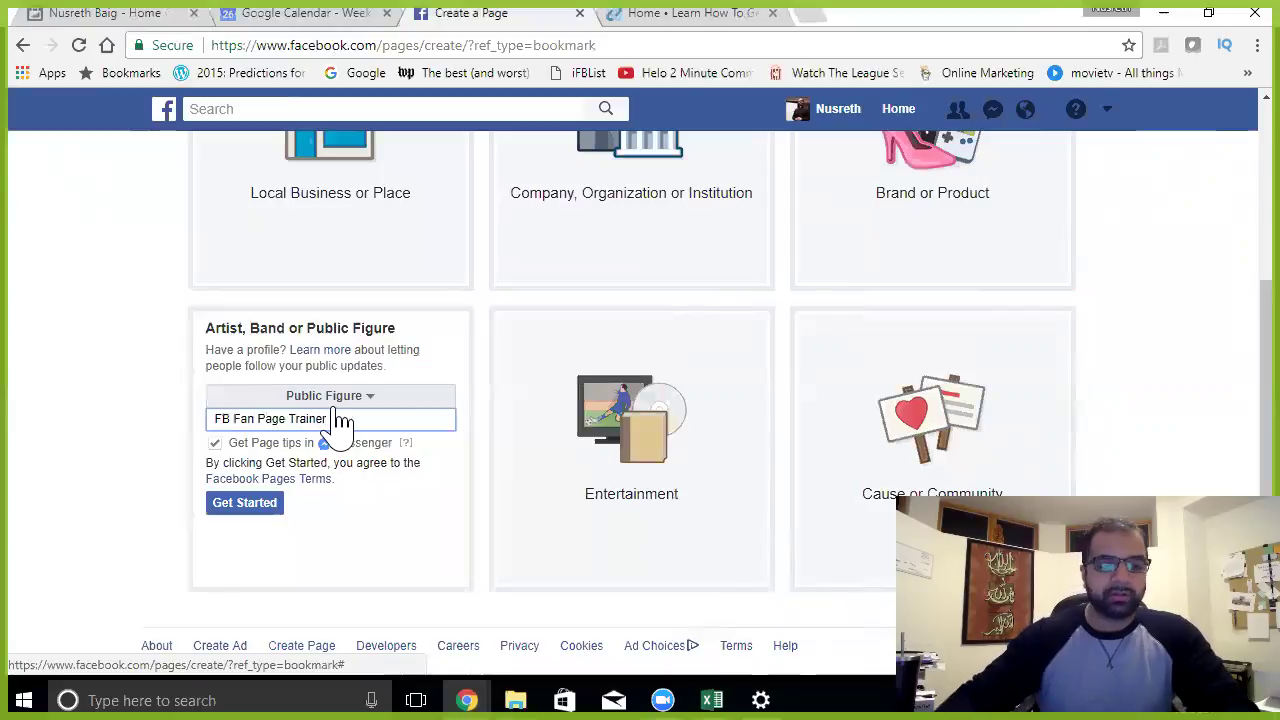
left_click(250, 503)
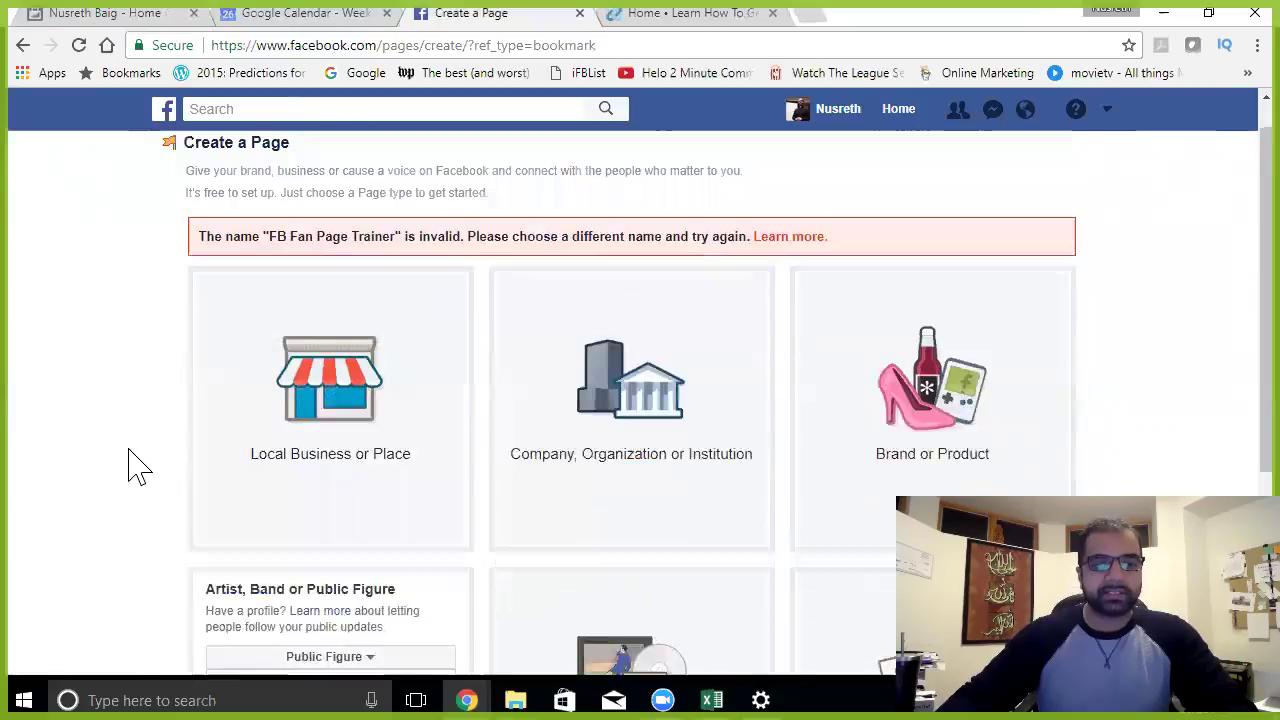
Step: Replace the page name with the owner's first name followed by "FB Trainer" and create the page
scroll(129, 463, "down", 4)
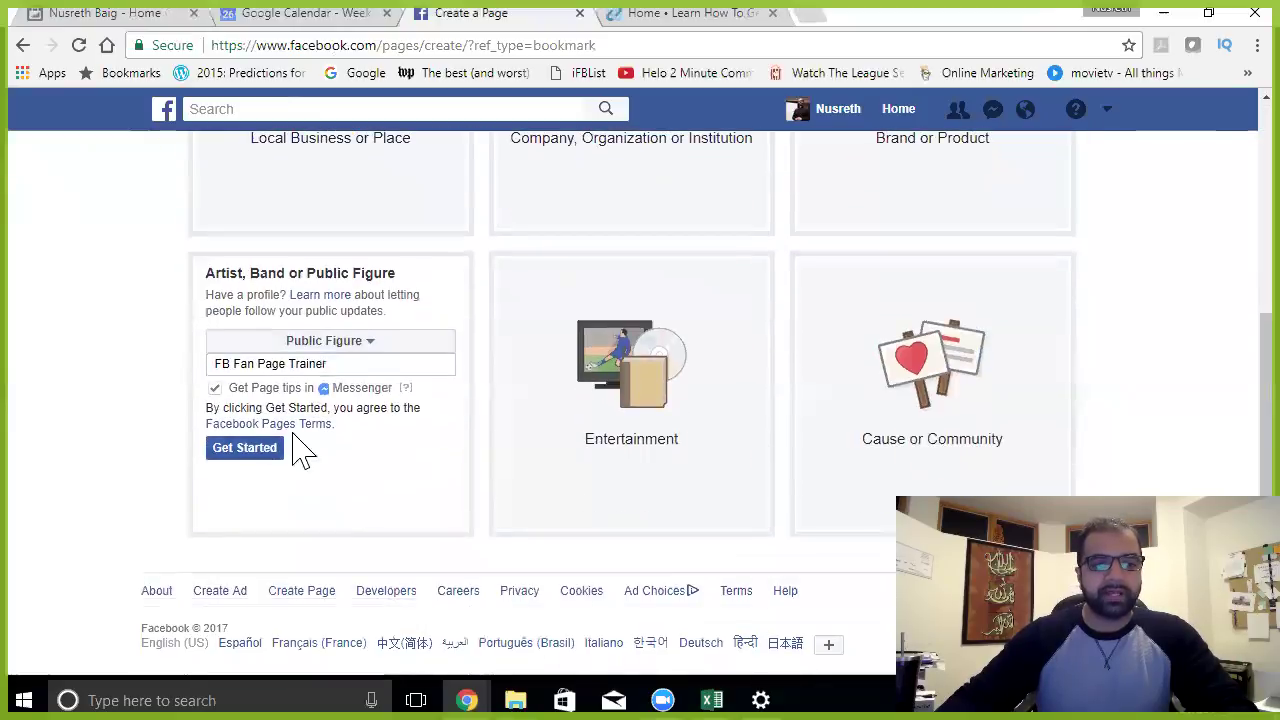
triple_click(300, 363)
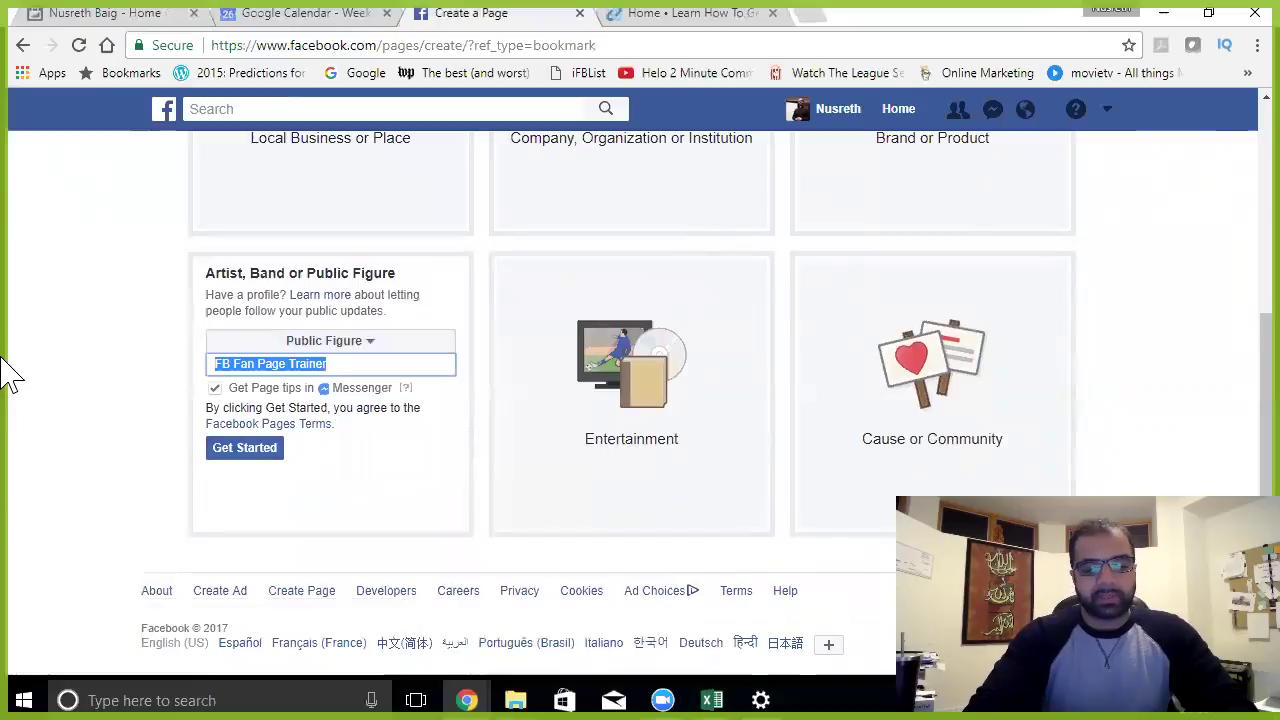
type("Nusreth")
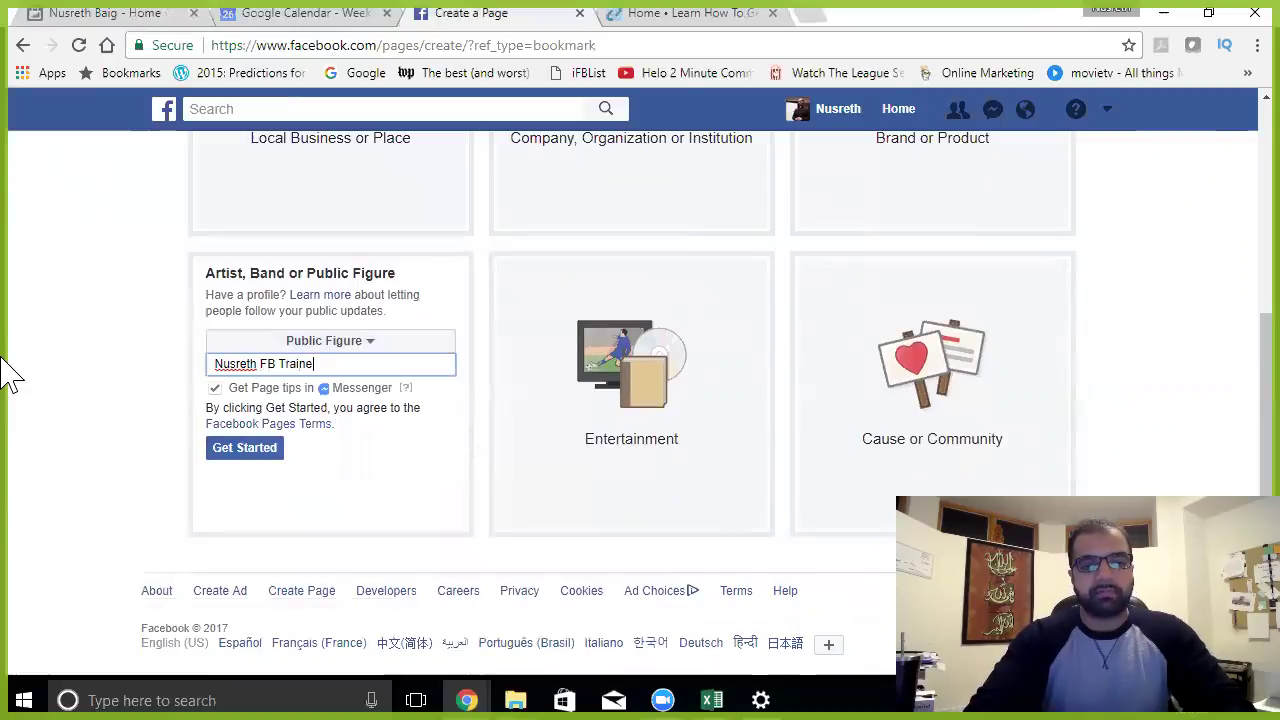
left_click(220, 449)
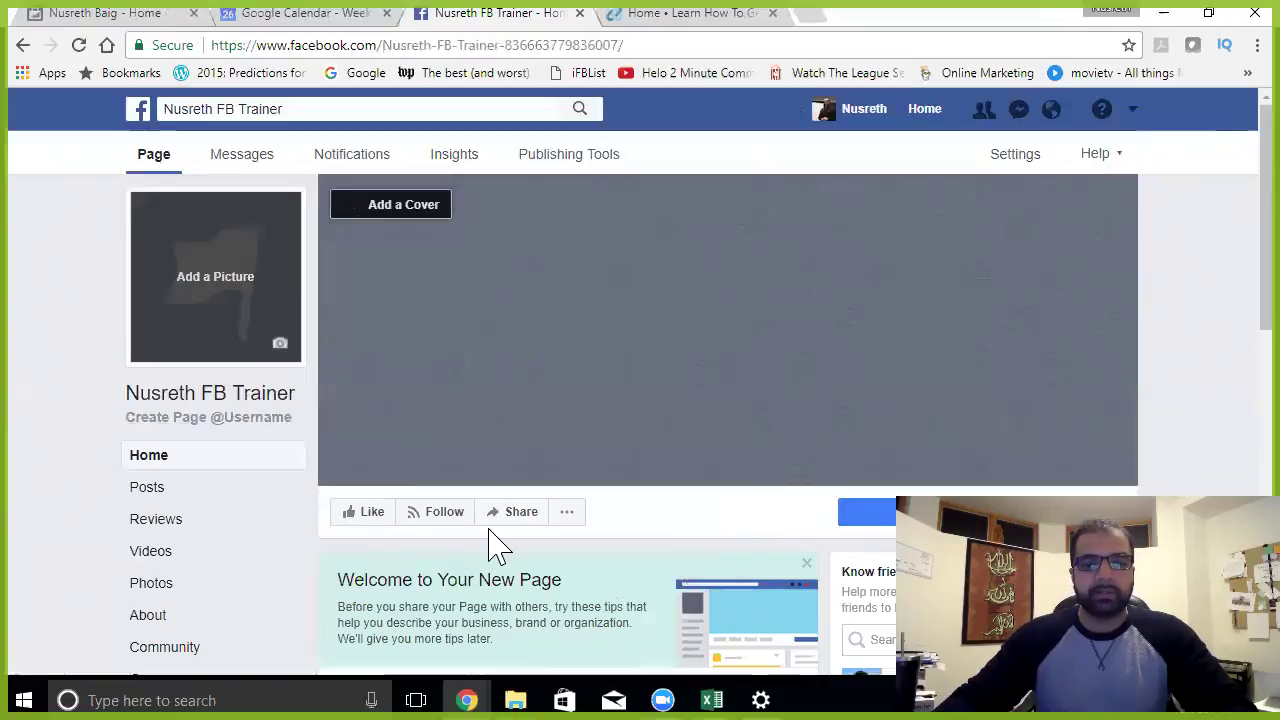
Step: Look over the new page's setup tips, posting options and page details
scroll(490, 415, "down", 4)
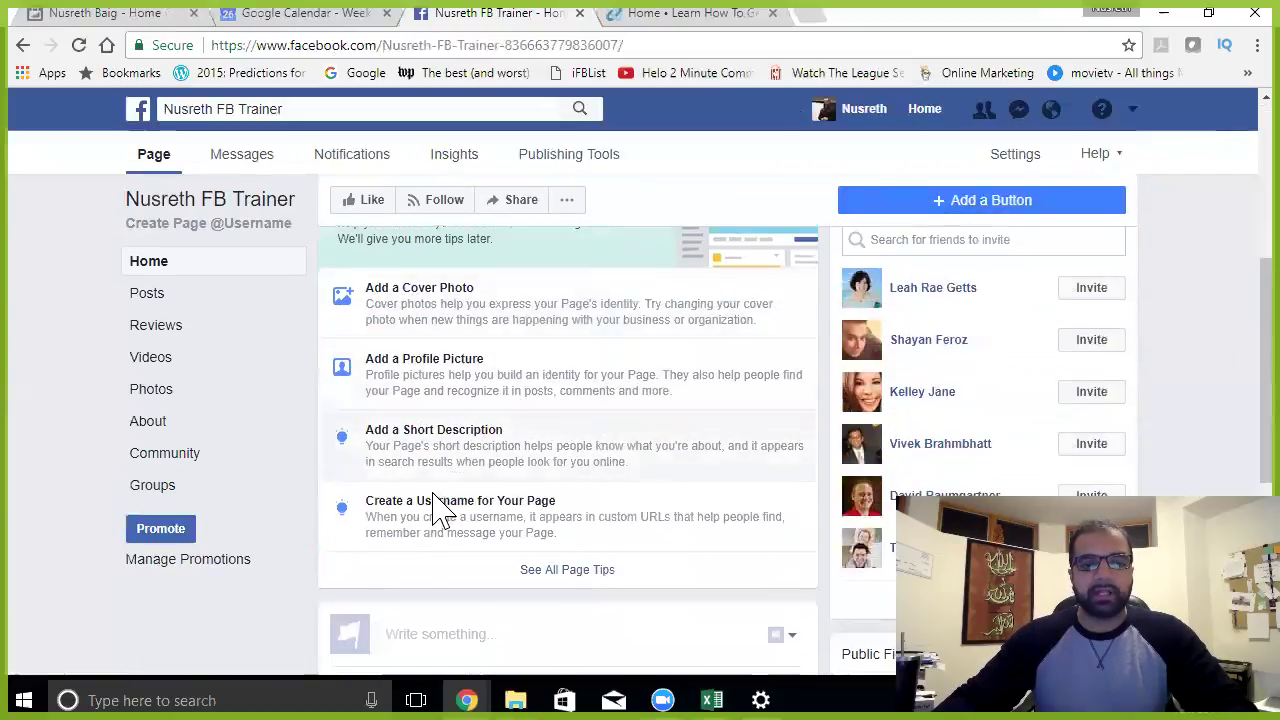
scroll(380, 396, "down", 4)
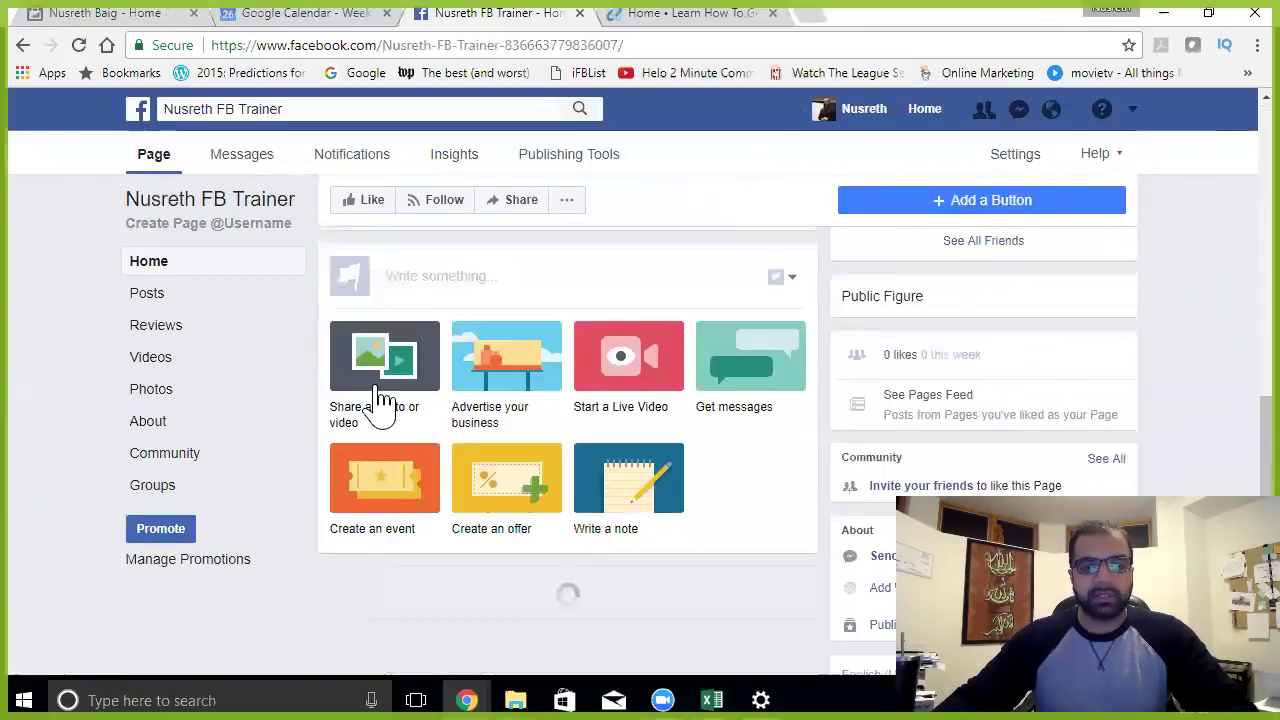
scroll(380, 396, "down", 1)
scroll(710, 503, "up", 7)
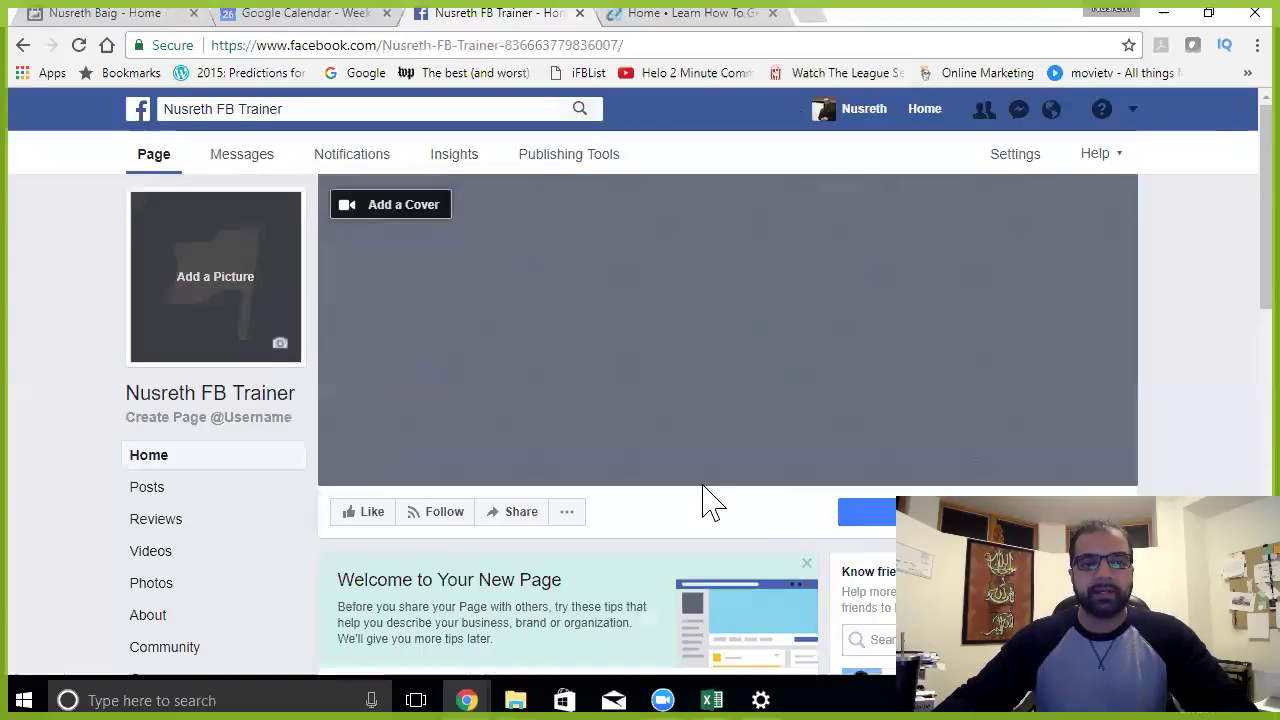
Step: Open the owner's established Facebook page in a new tab for comparison and return to the new FB Trainer page
left_click(812, 15)
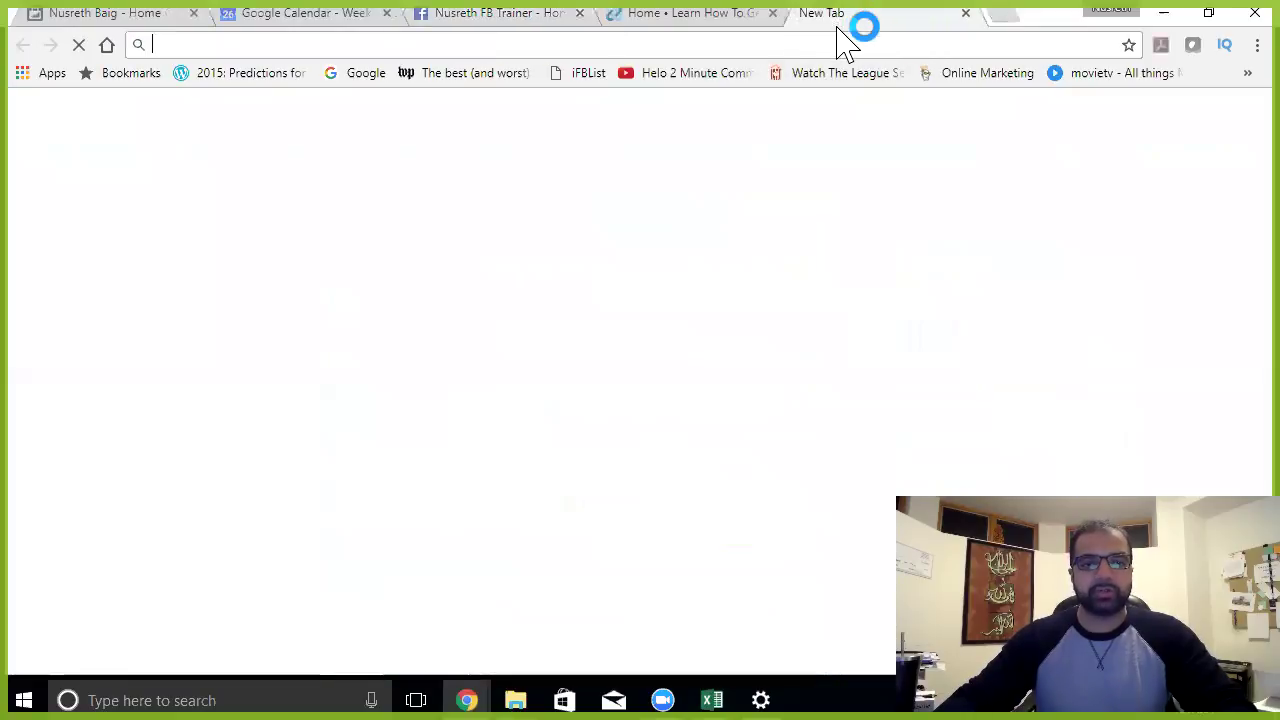
type("fa")
left_click(540, 108)
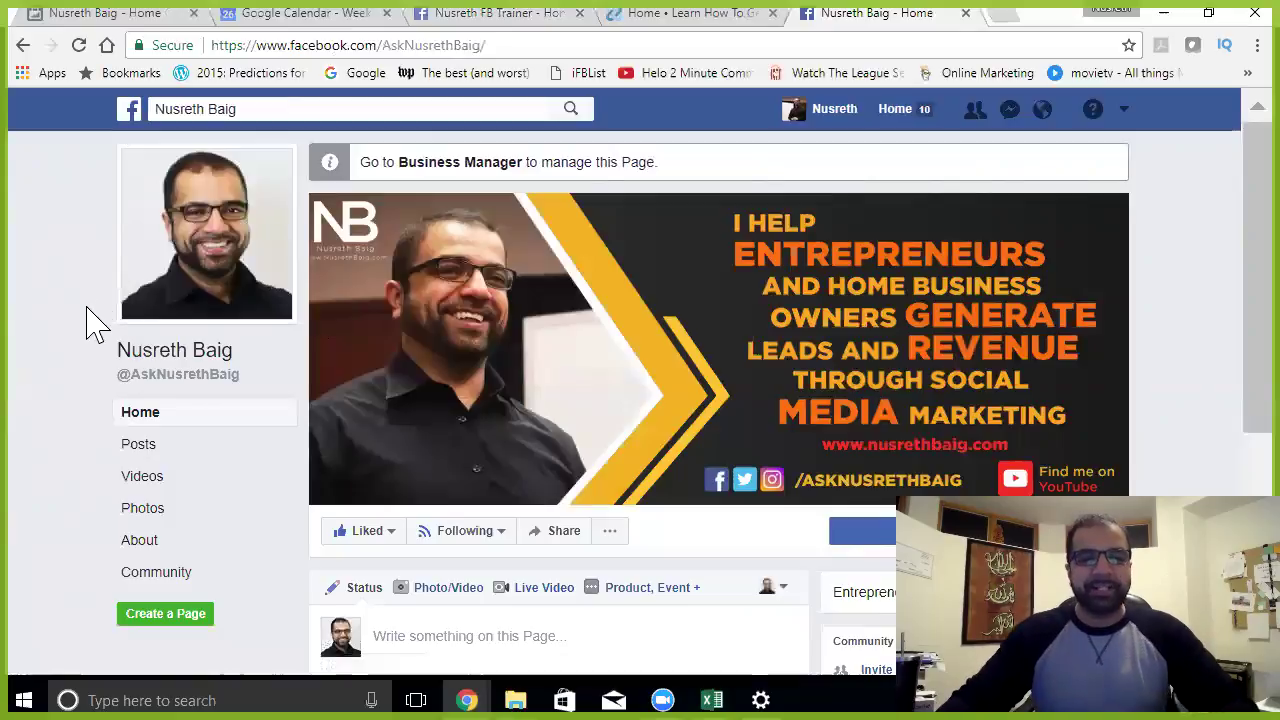
left_click(490, 17)
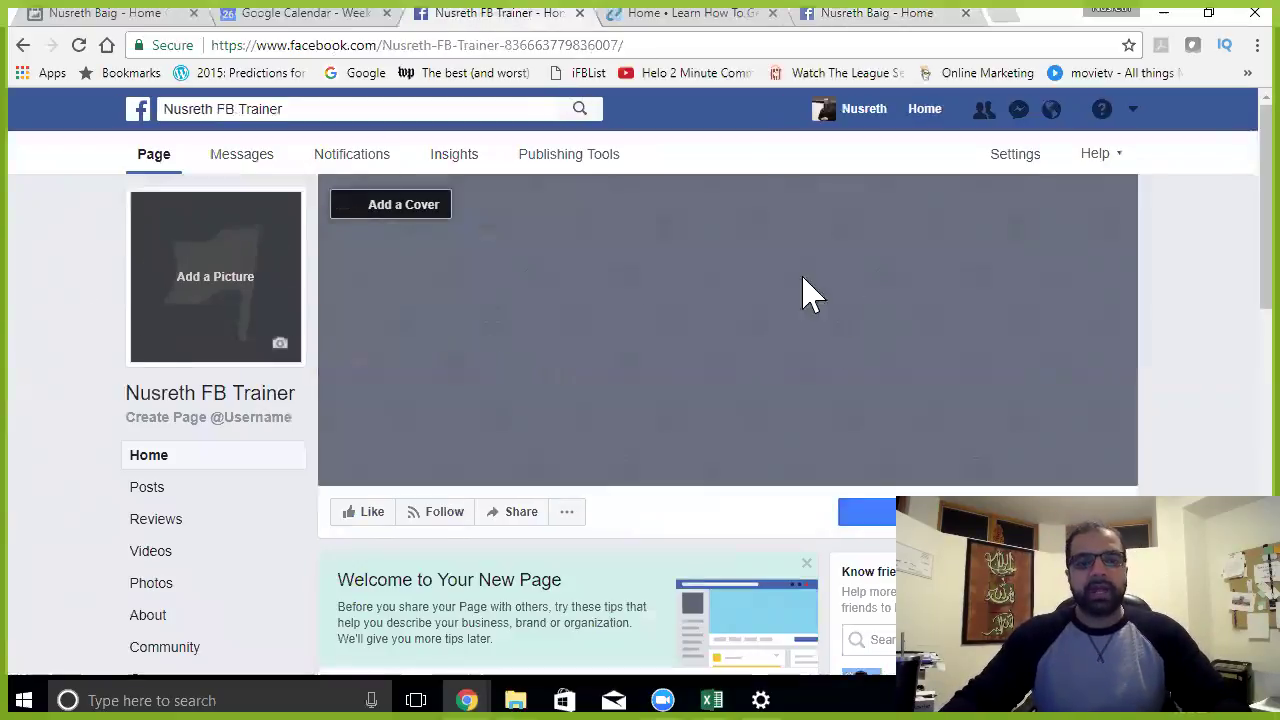
Step: Compare the established personal-brand page with the empty FB Trainer page, ending on the new page
left_click(855, 15)
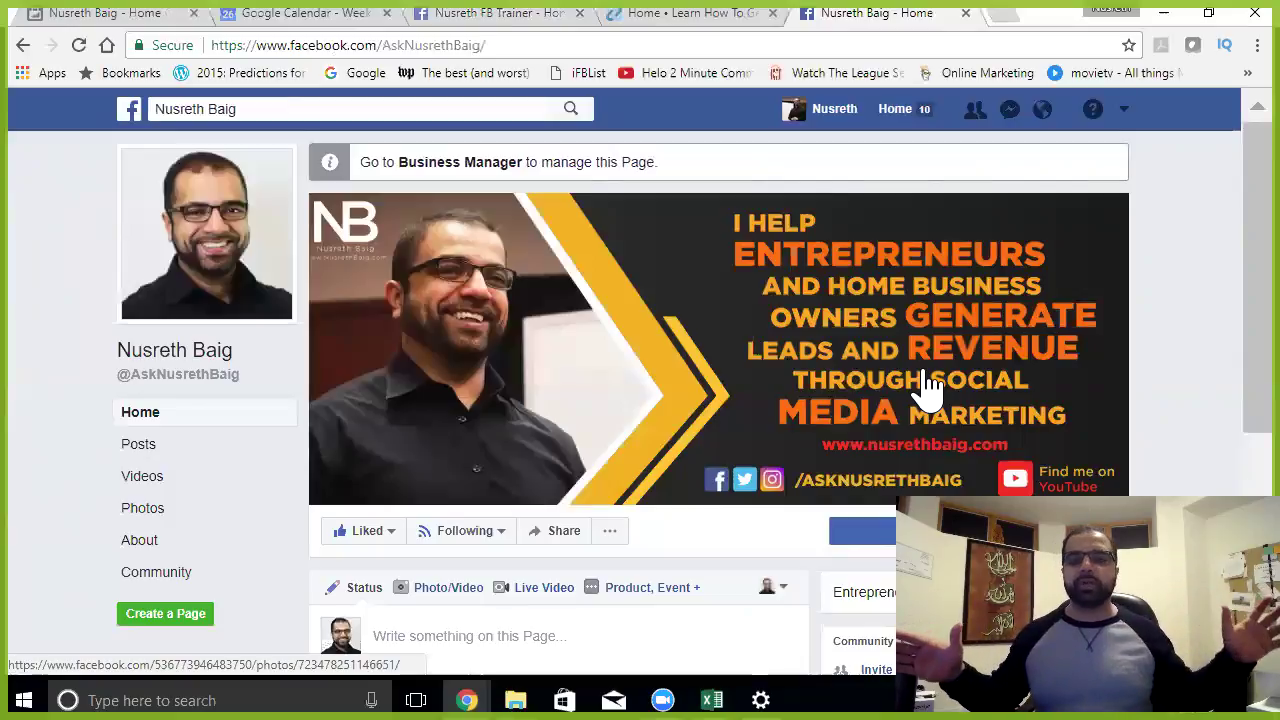
left_click(497, 14)
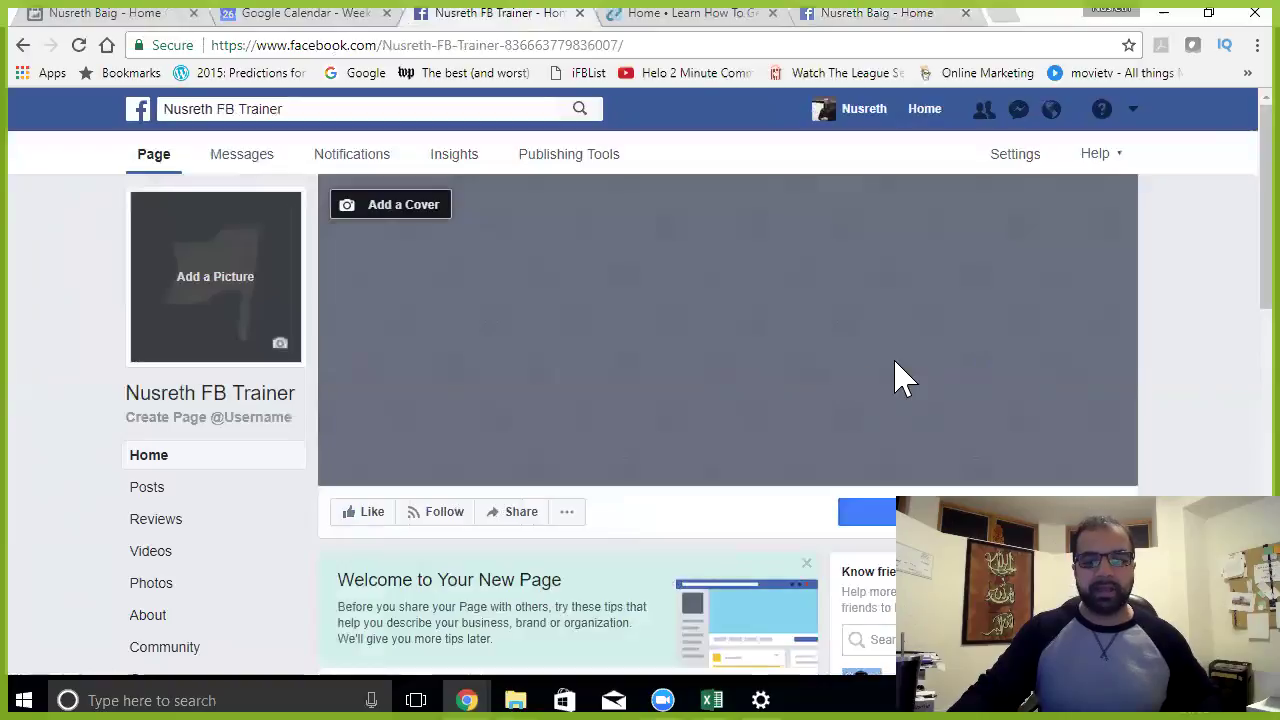
left_click(878, 16)
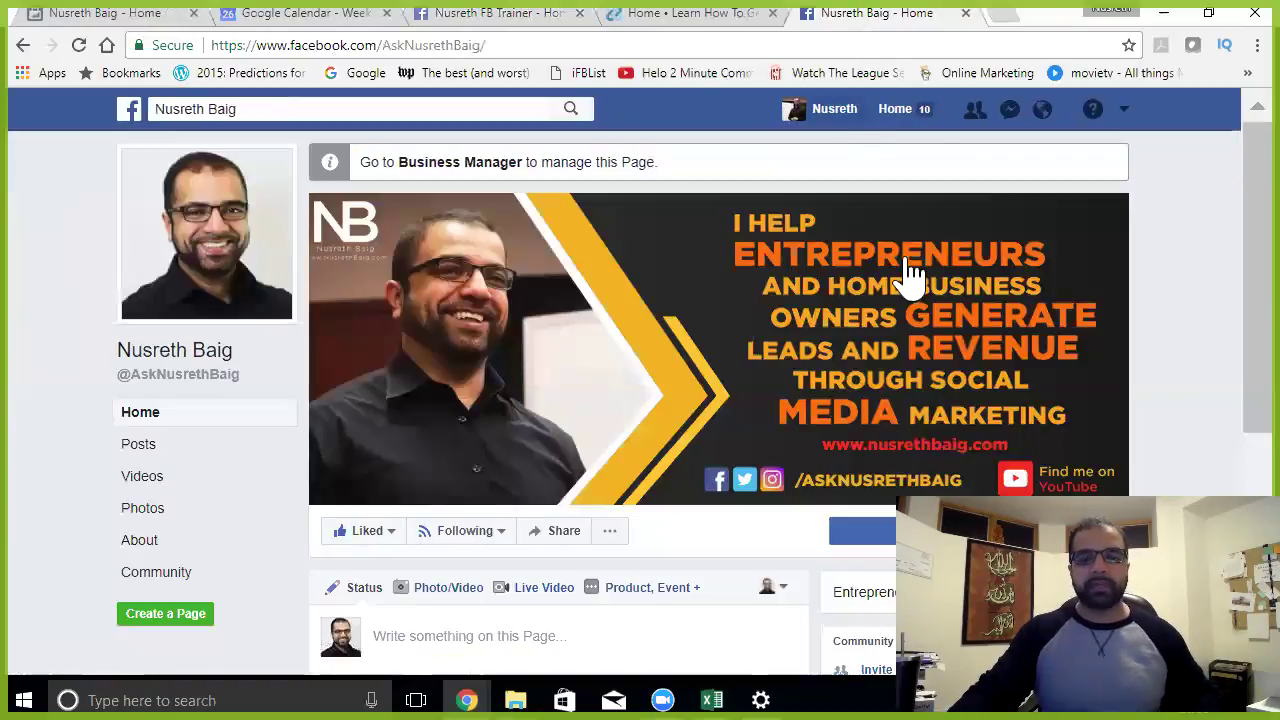
left_click(500, 14)
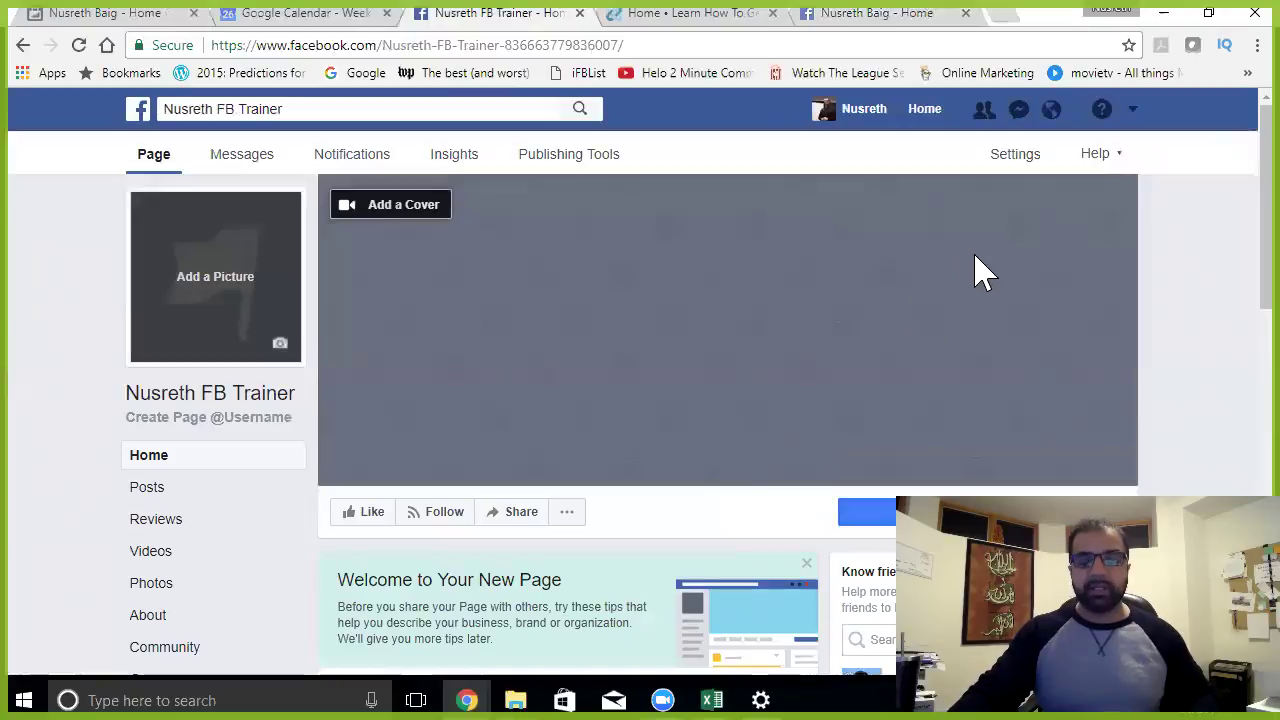
left_click(878, 13)
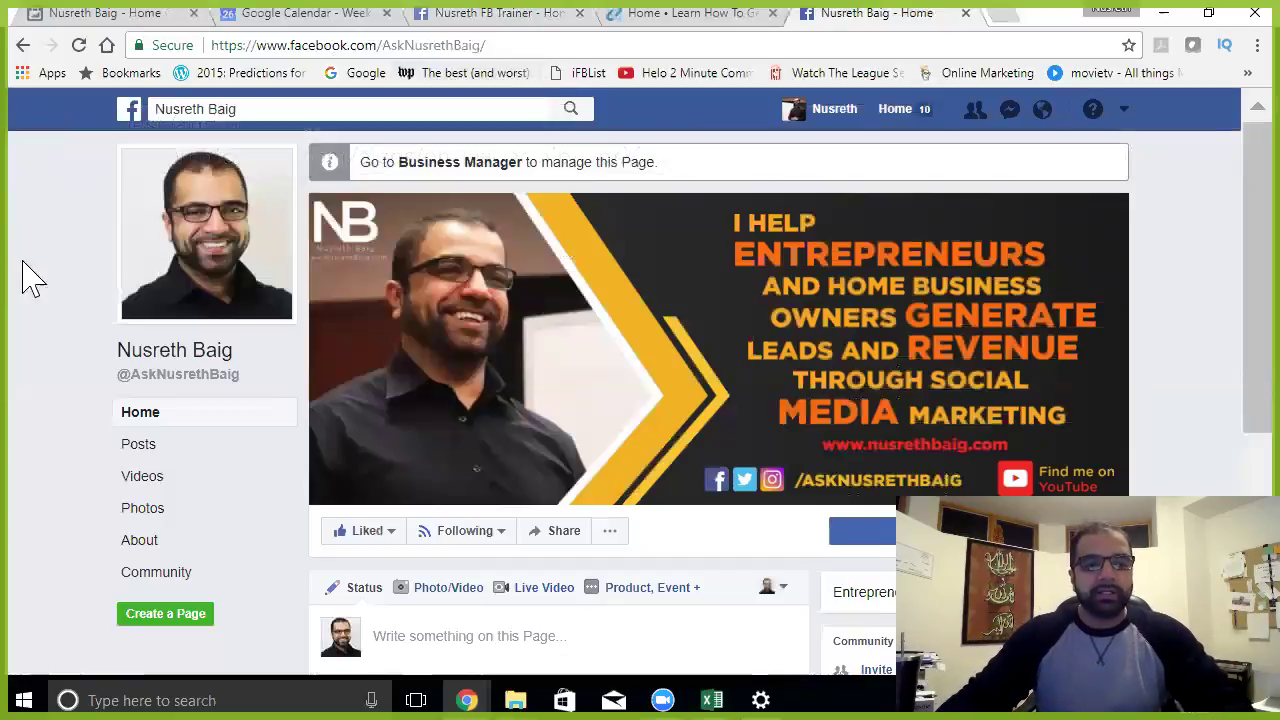
left_click(468, 18)
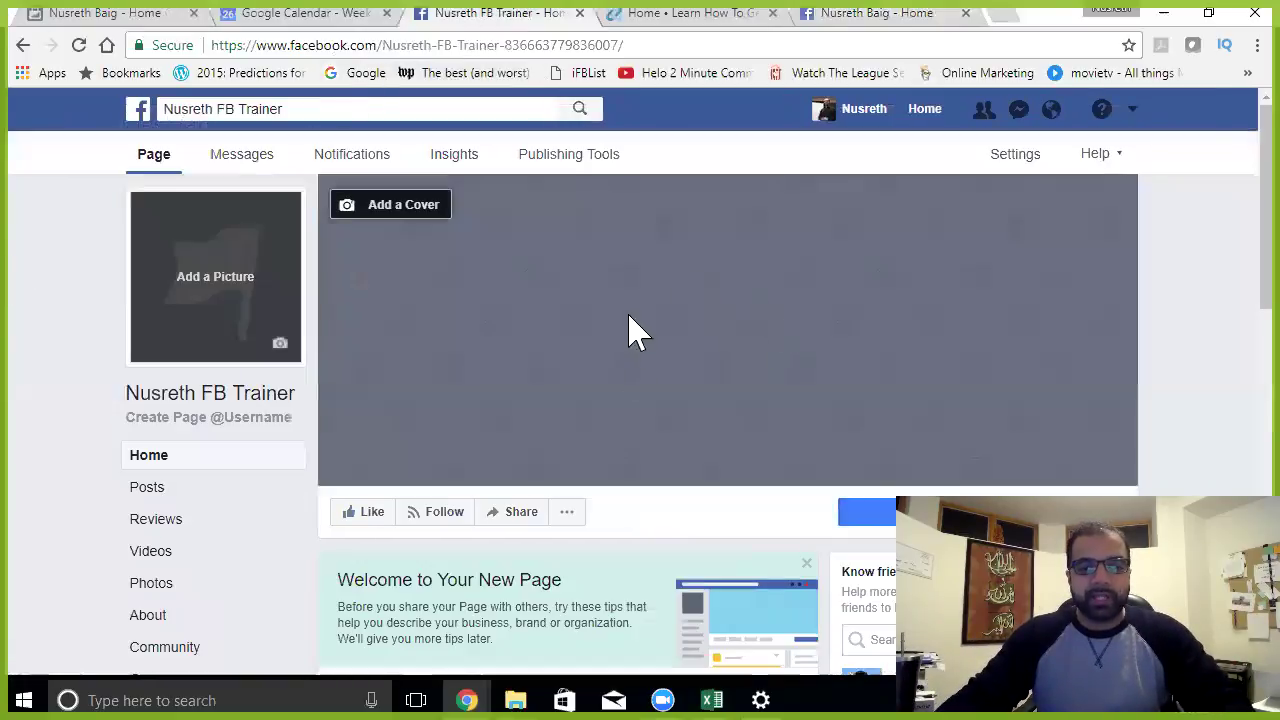
Step: Review the new page's setup tips for the cover photo, profile picture, short description and username
scroll(843, 420, "down", 3)
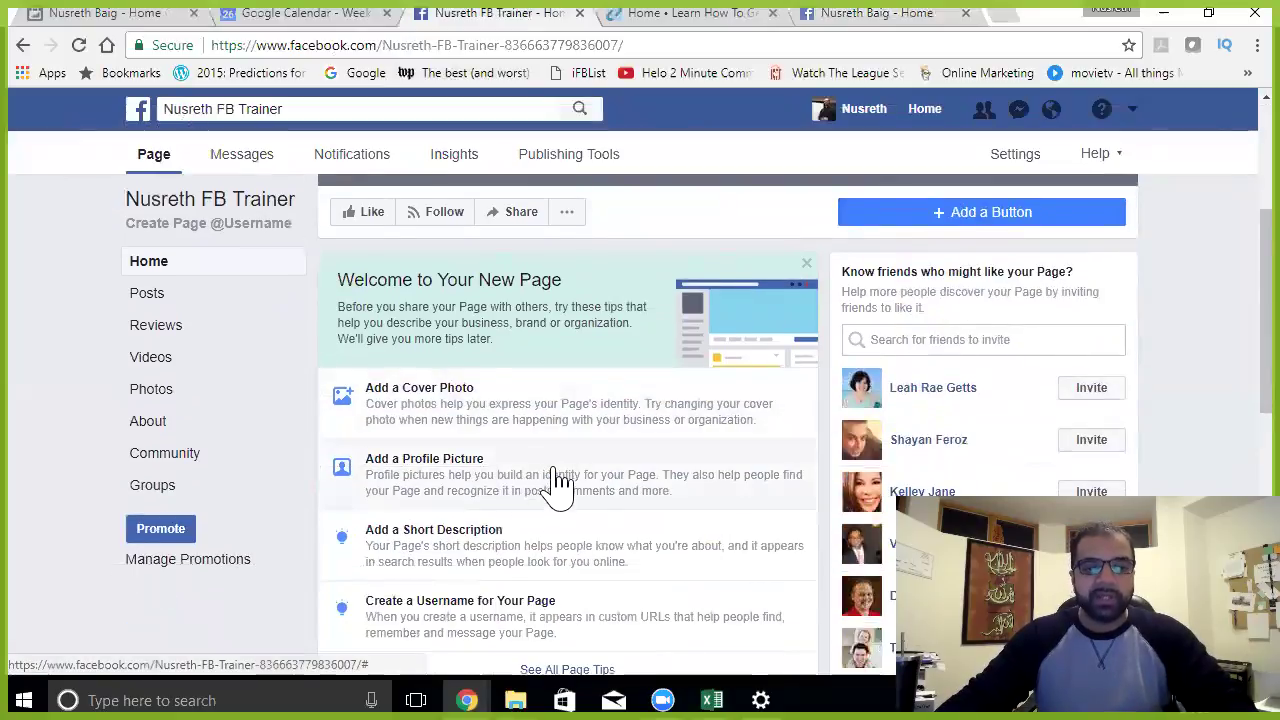
scroll(557, 486, "down", 1)
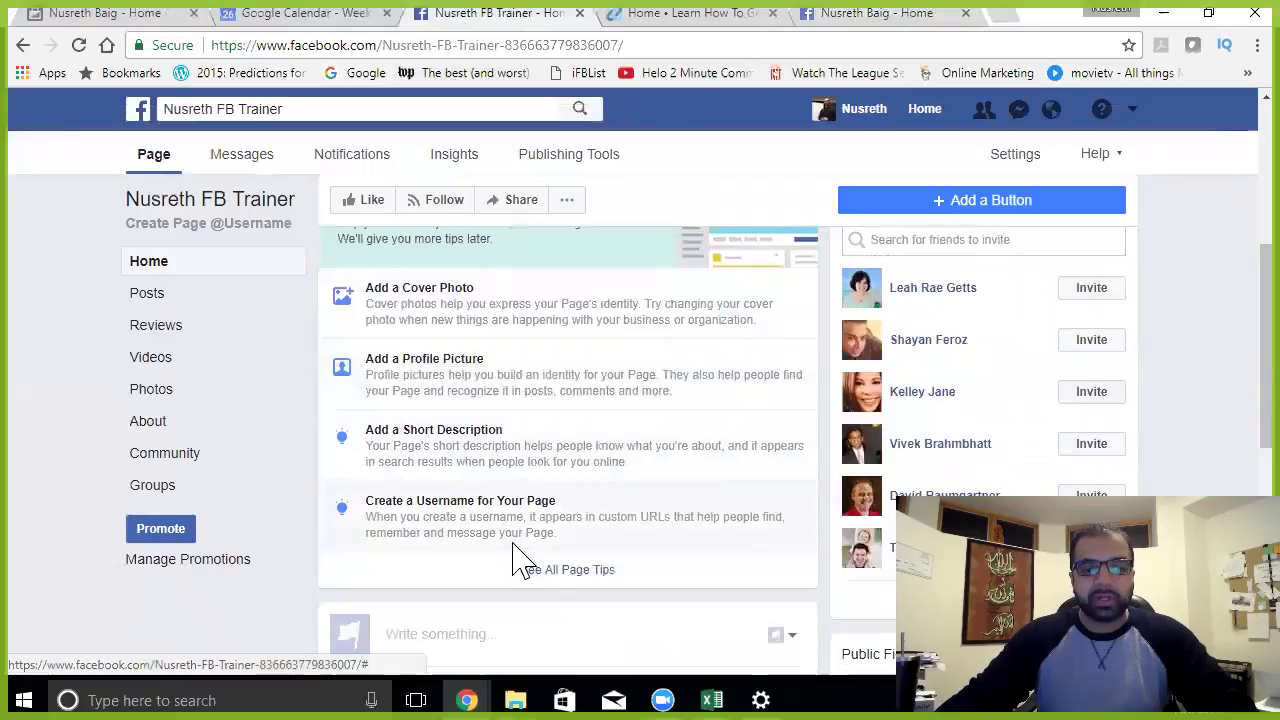
scroll(530, 385, "up", 1)
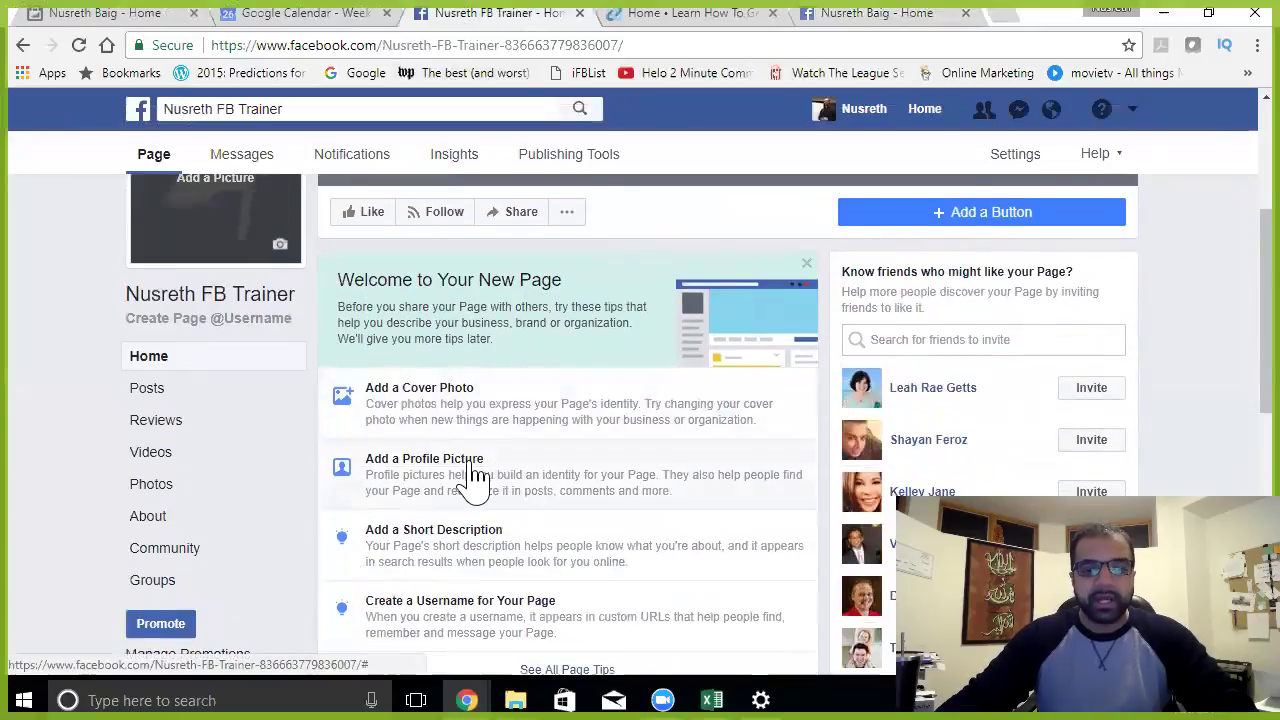
scroll(497, 548, "down", 1)
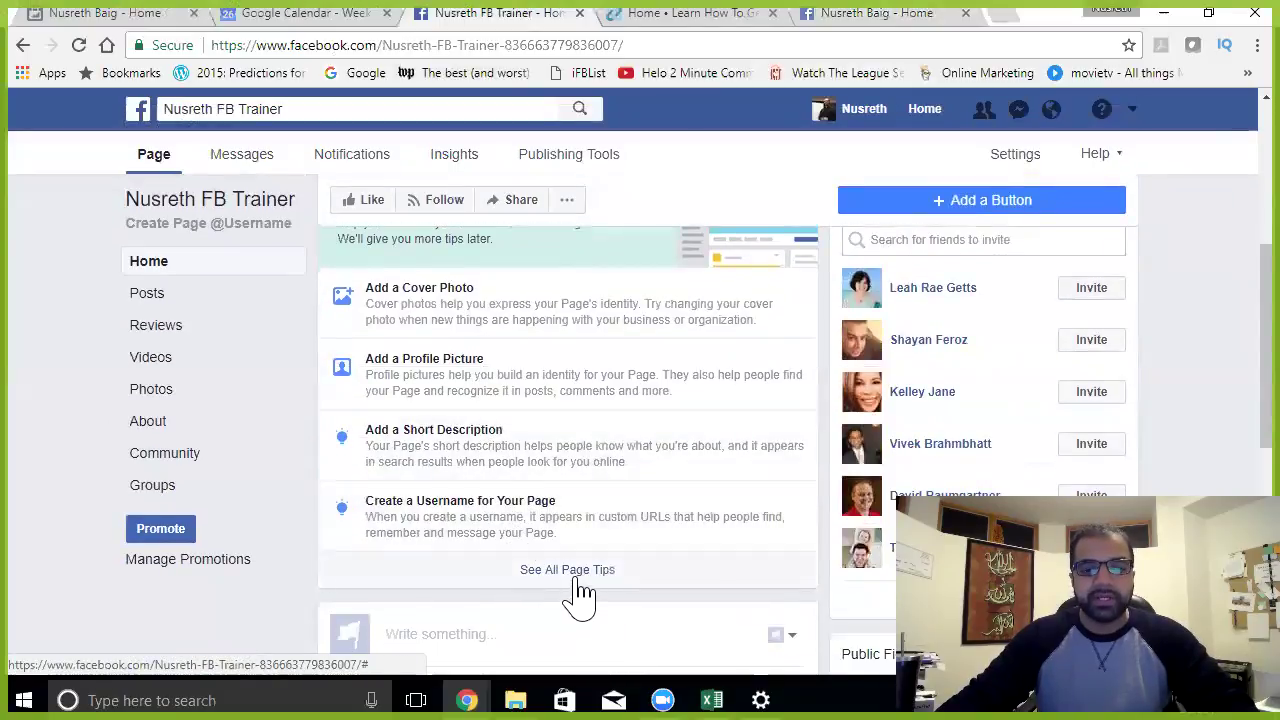
scroll(540, 570, "up", 2)
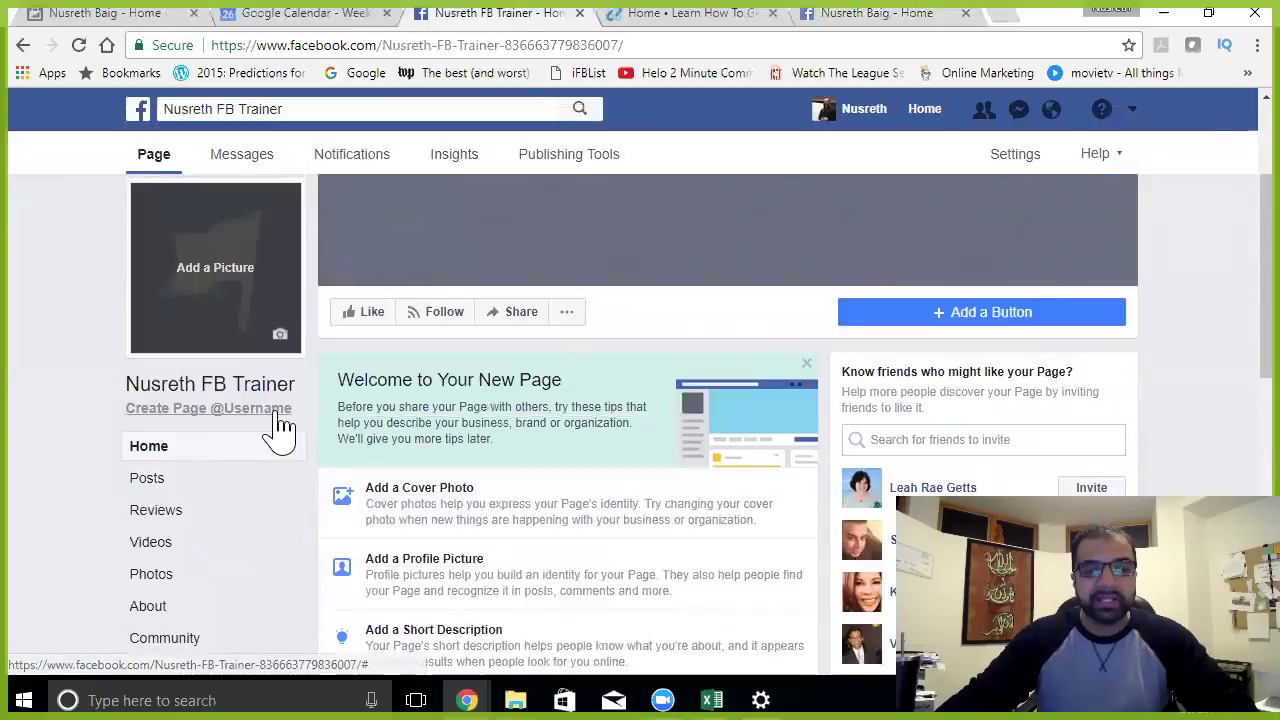
Step: Compare the established page's username and branding with the new page's username option and setup tips, dismissing the battery warning
left_click(877, 13)
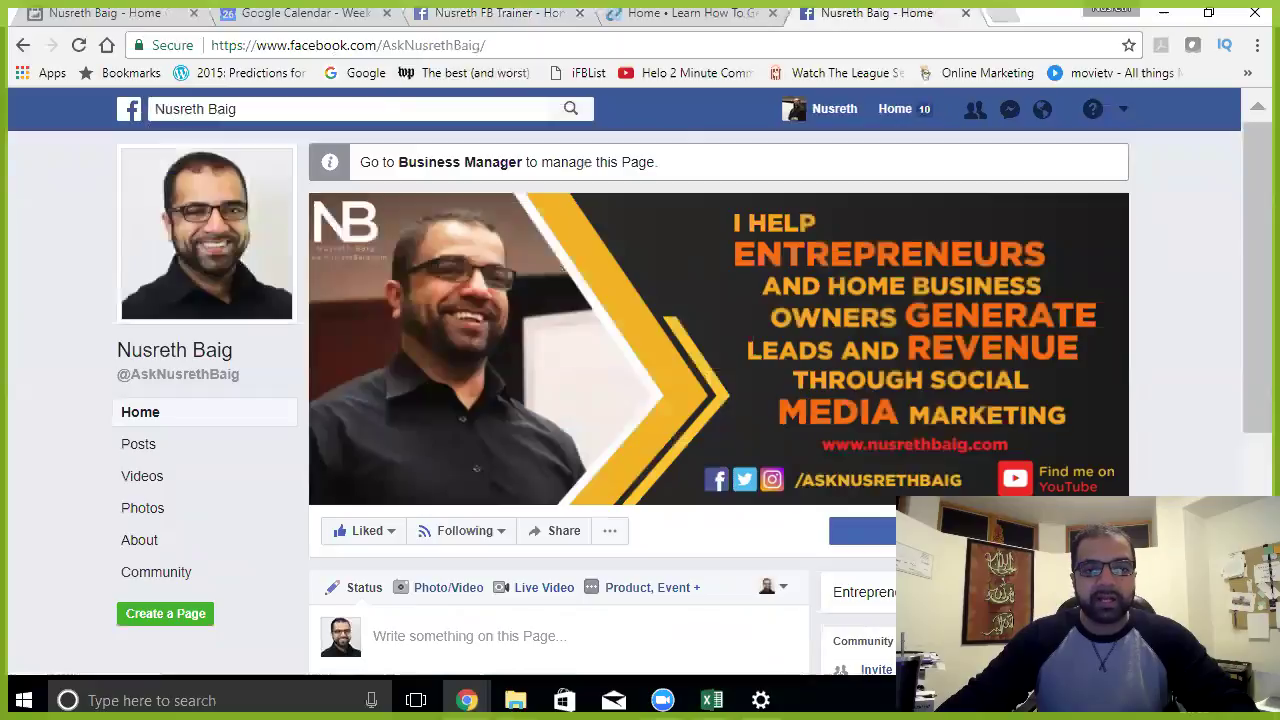
left_click(522, 18)
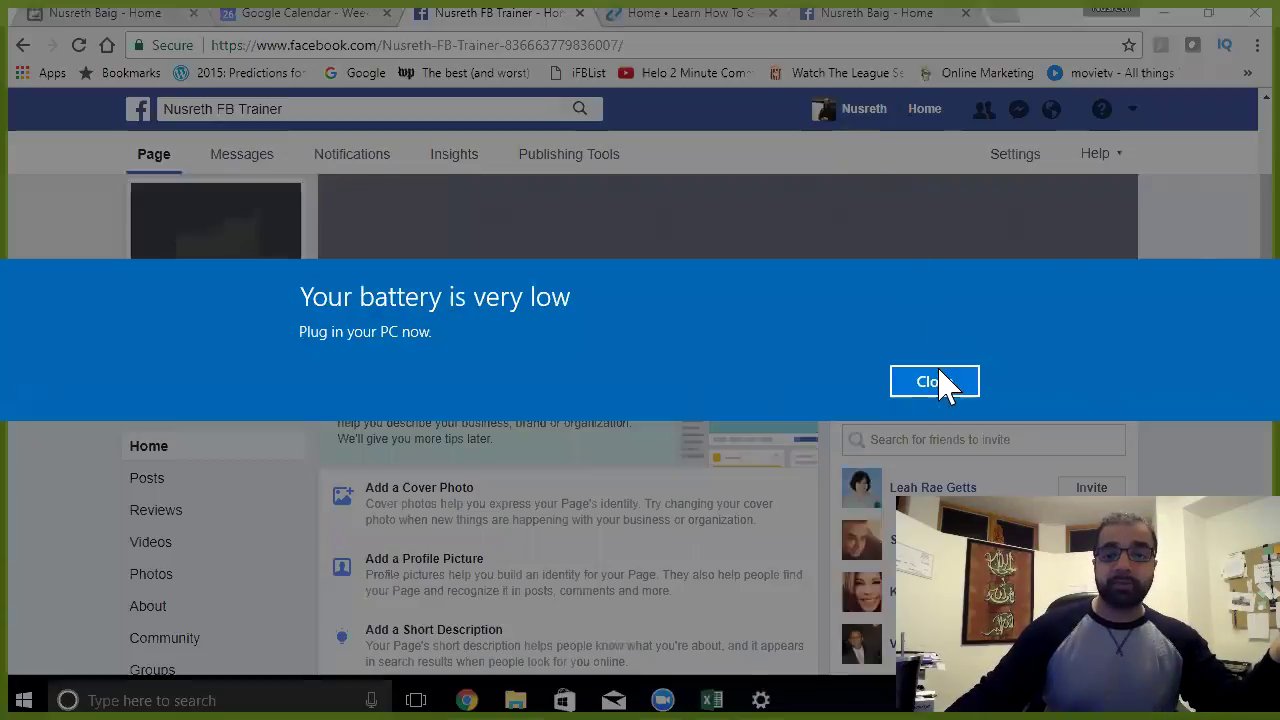
left_click(940, 384)
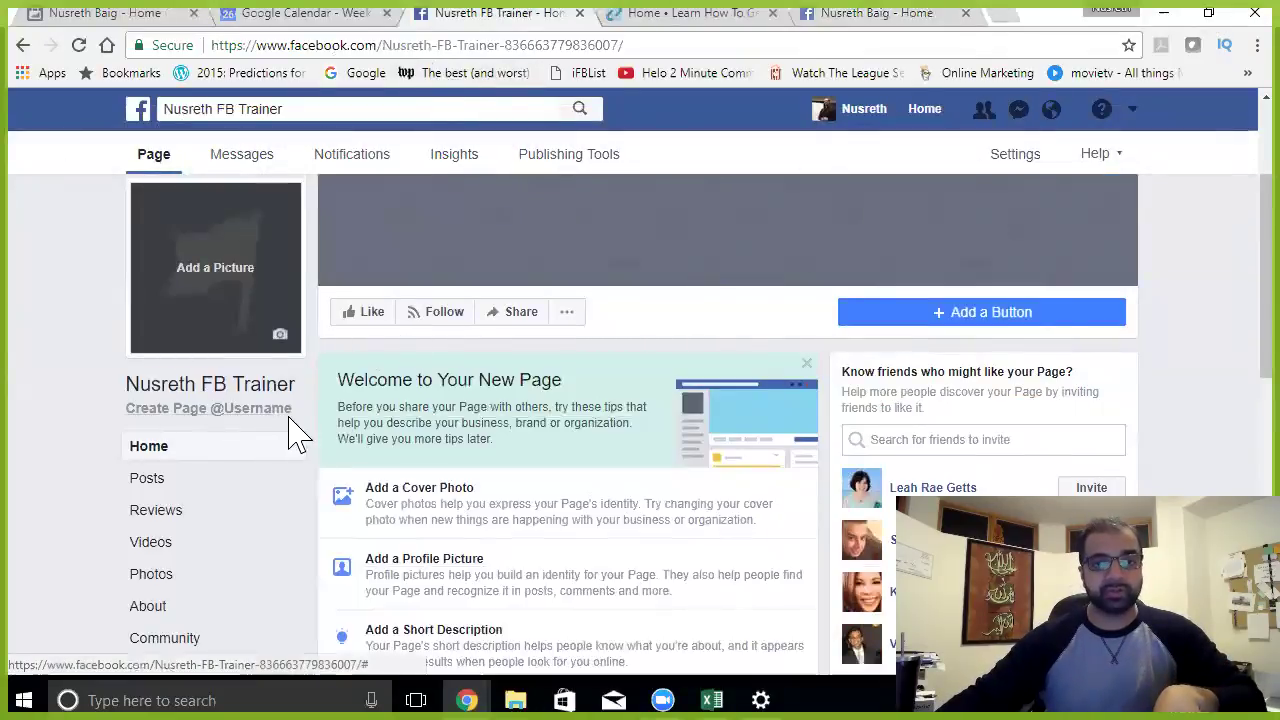
left_click(830, 14)
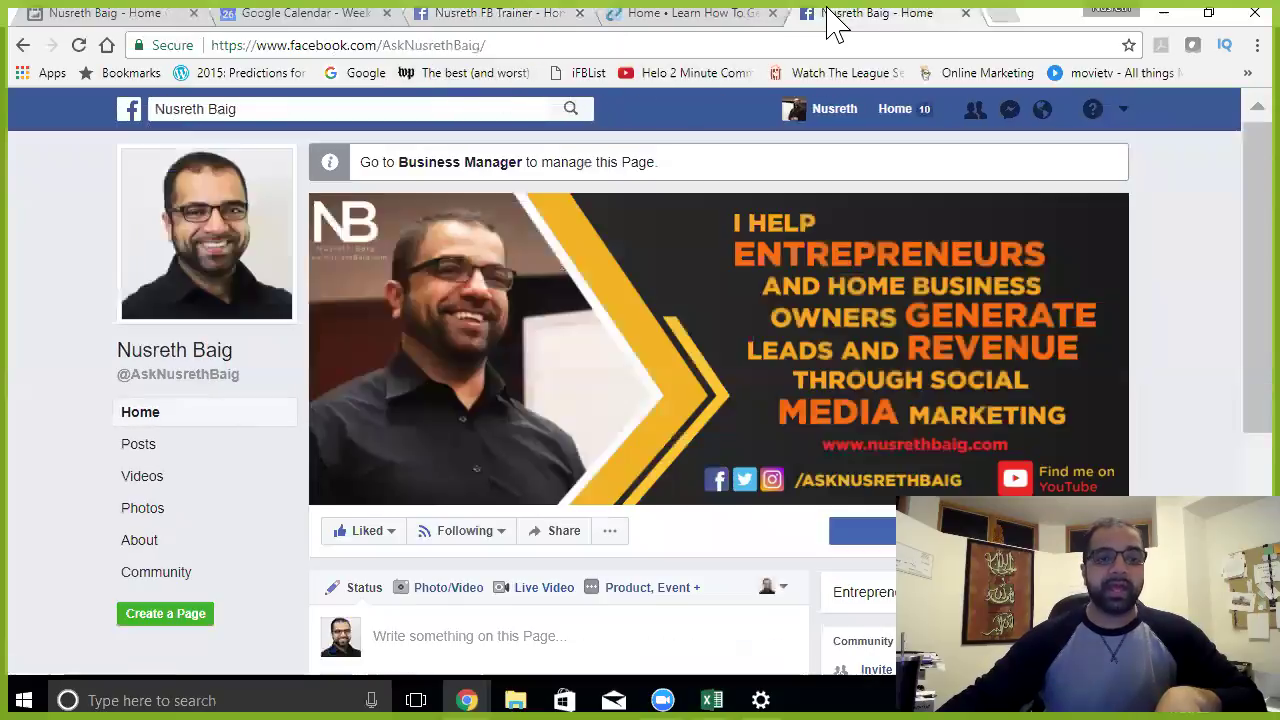
left_click(455, 14)
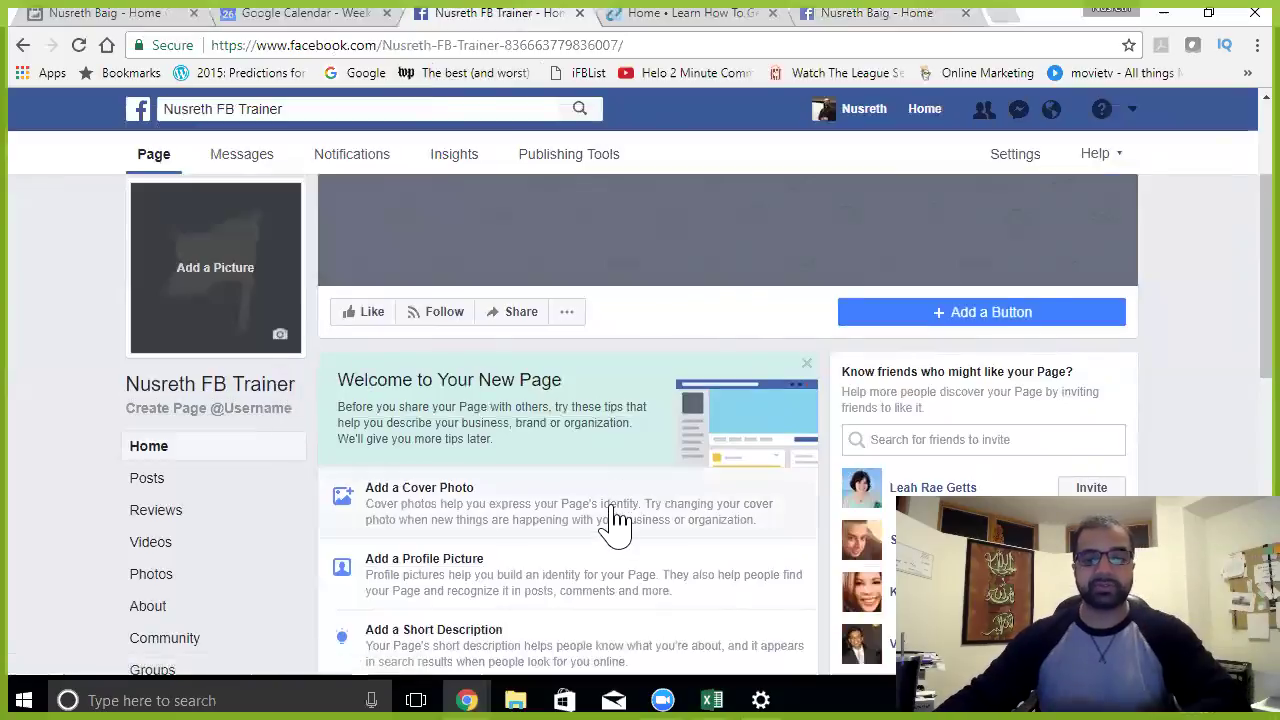
scroll(650, 457, "down", 2)
scroll(645, 455, "down", 2)
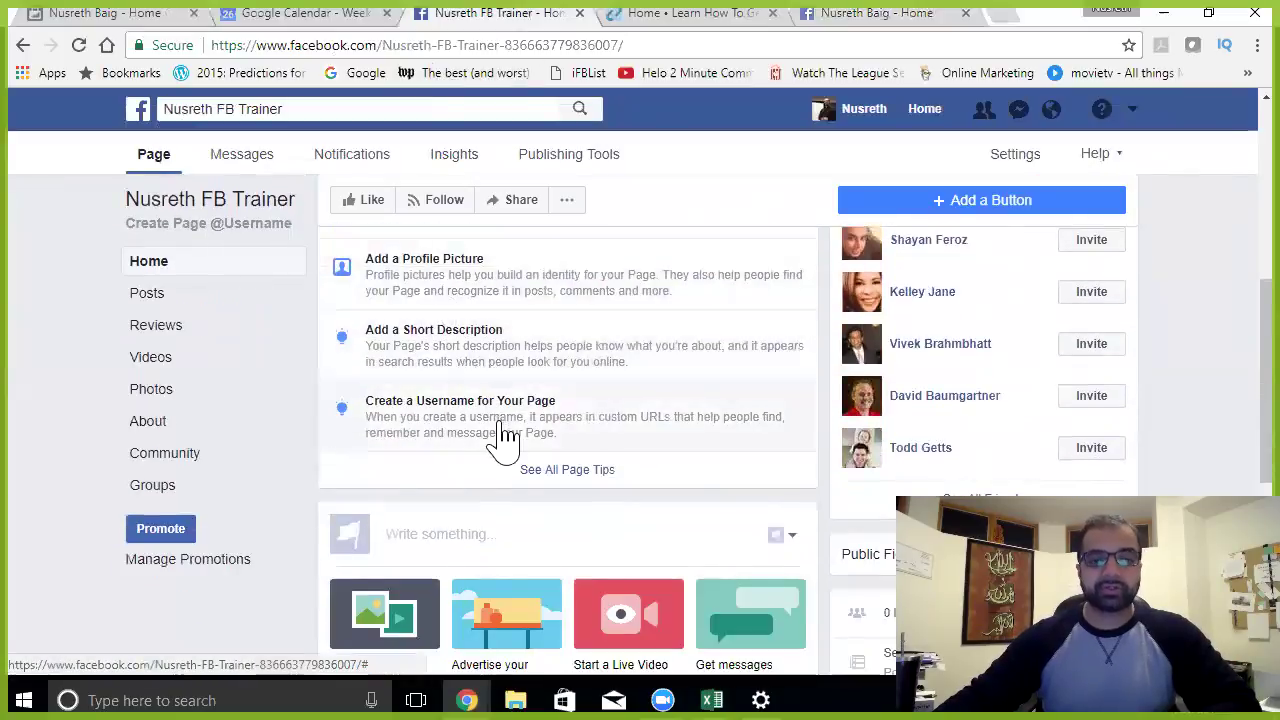
Step: Open the established personal-brand page in Business Manager and go to its page settings
left_click(880, 13)
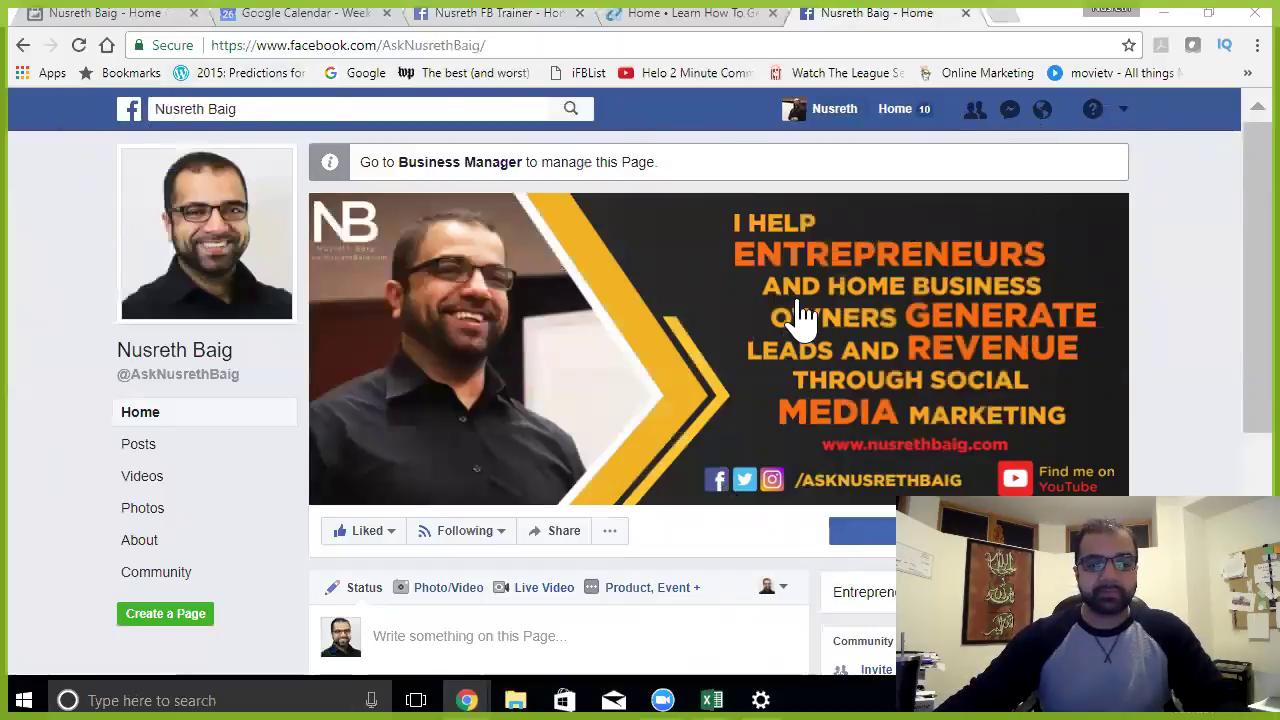
left_click(457, 180)
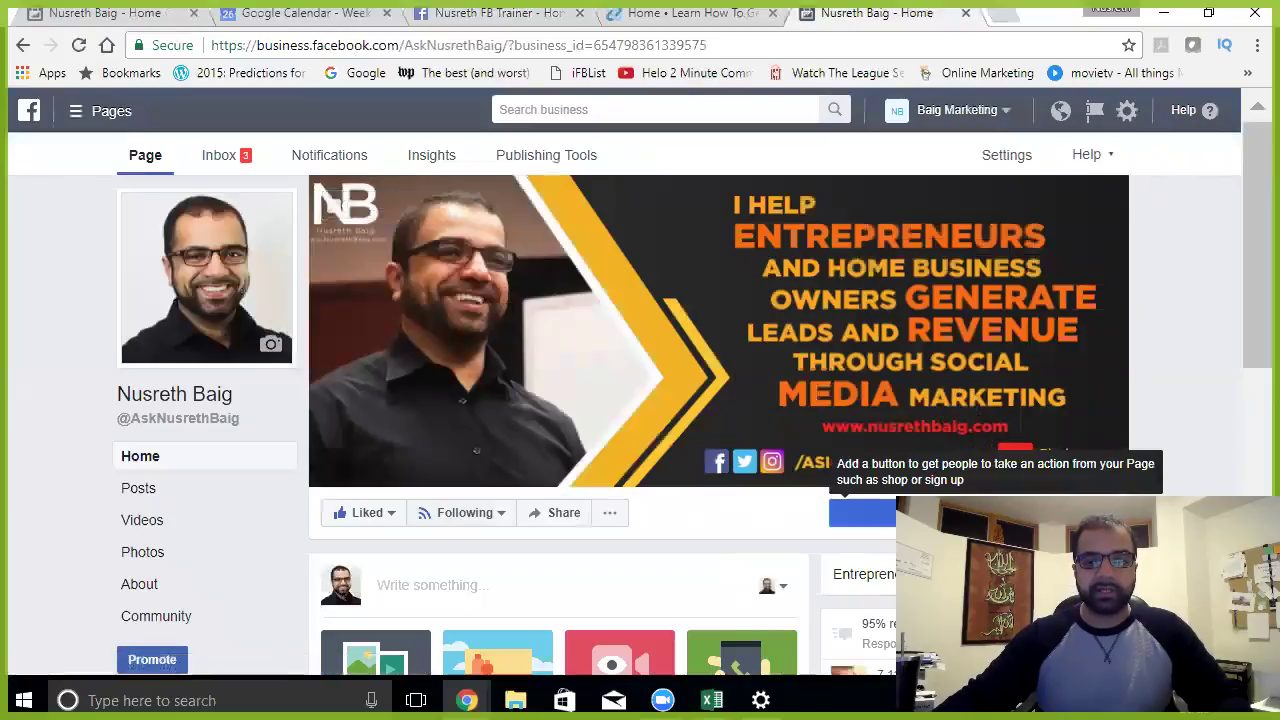
left_click(175, 597)
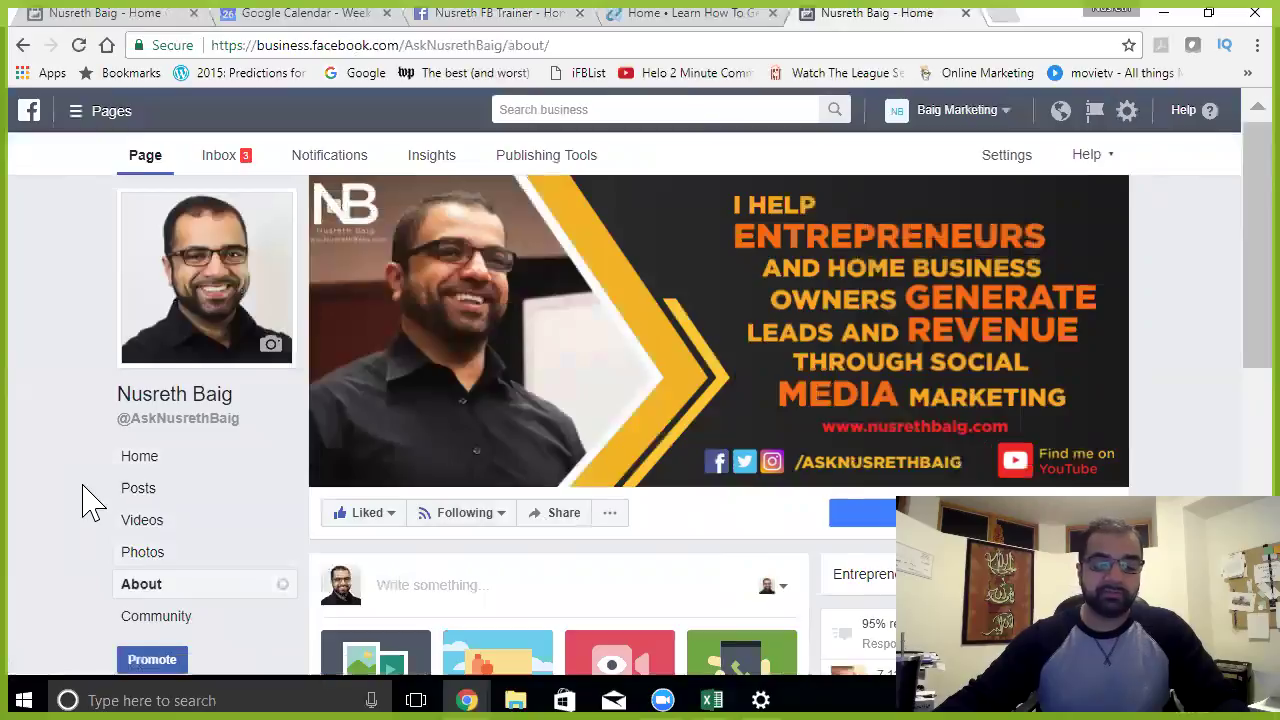
scroll(90, 500, "down", 2)
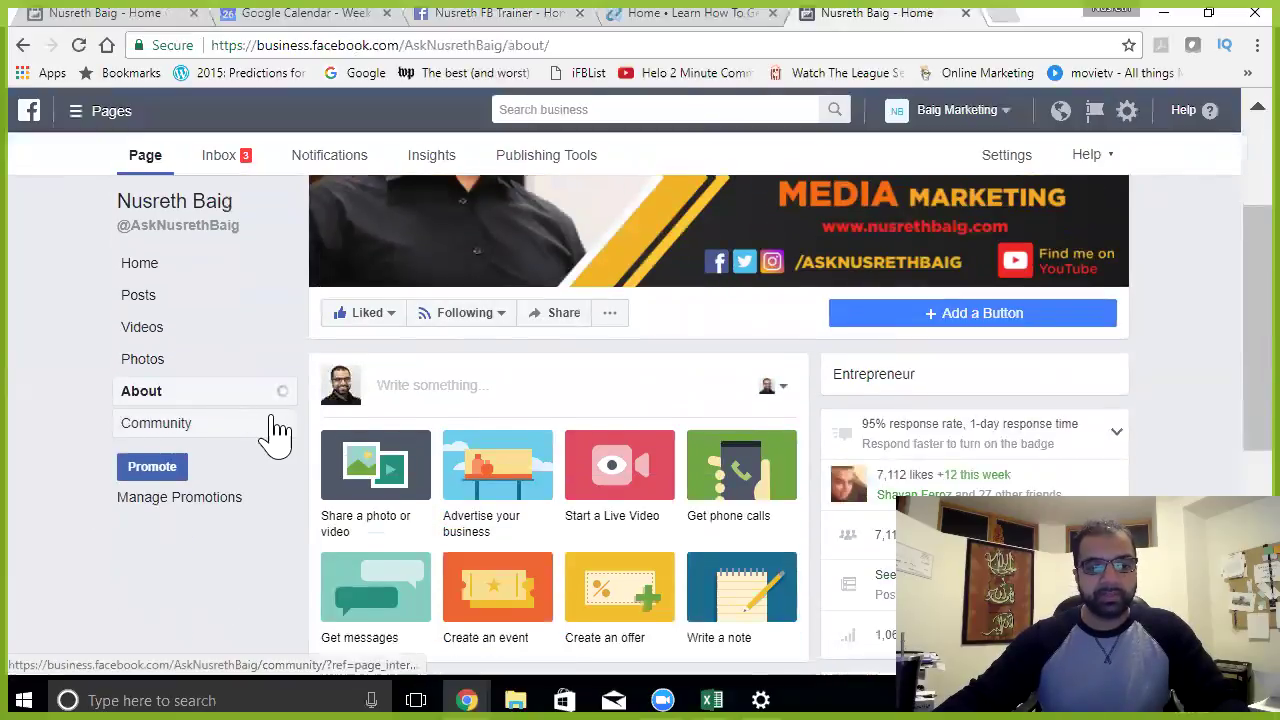
left_click(1007, 160)
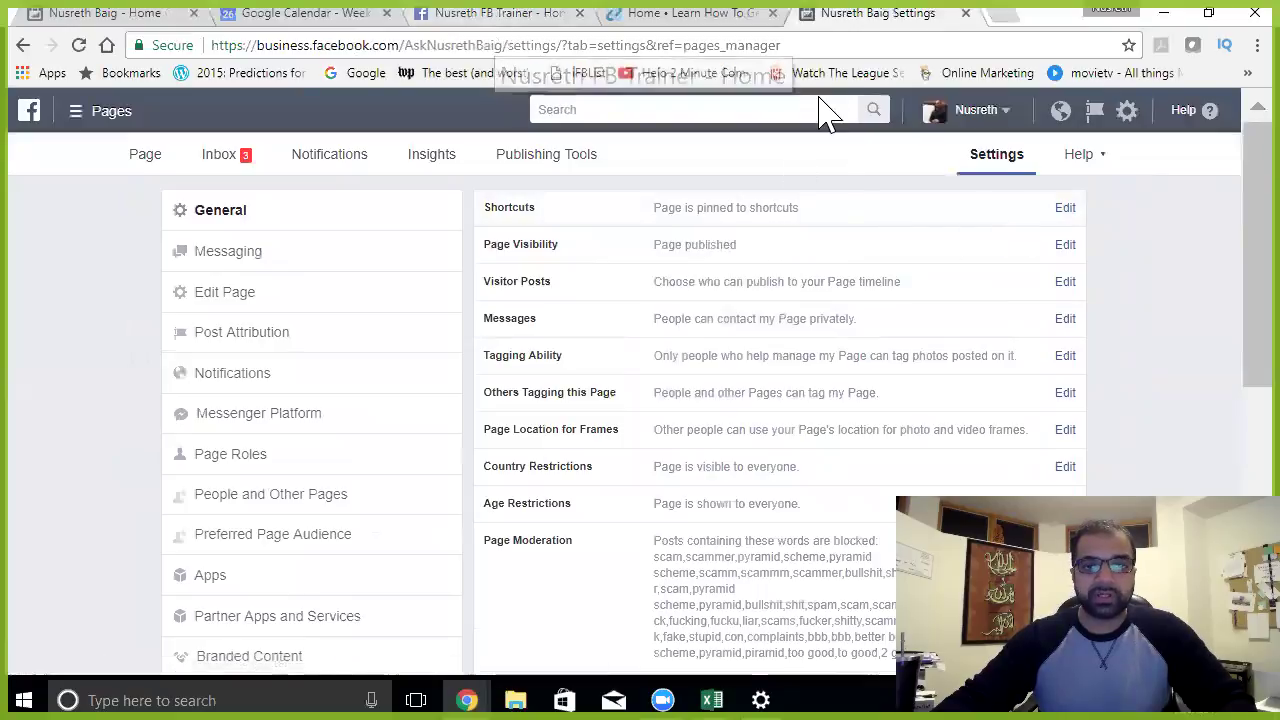
Step: Open facebook.com in a new tab and return to the established page's settings
left_click(1005, 13)
type("facebook.com")
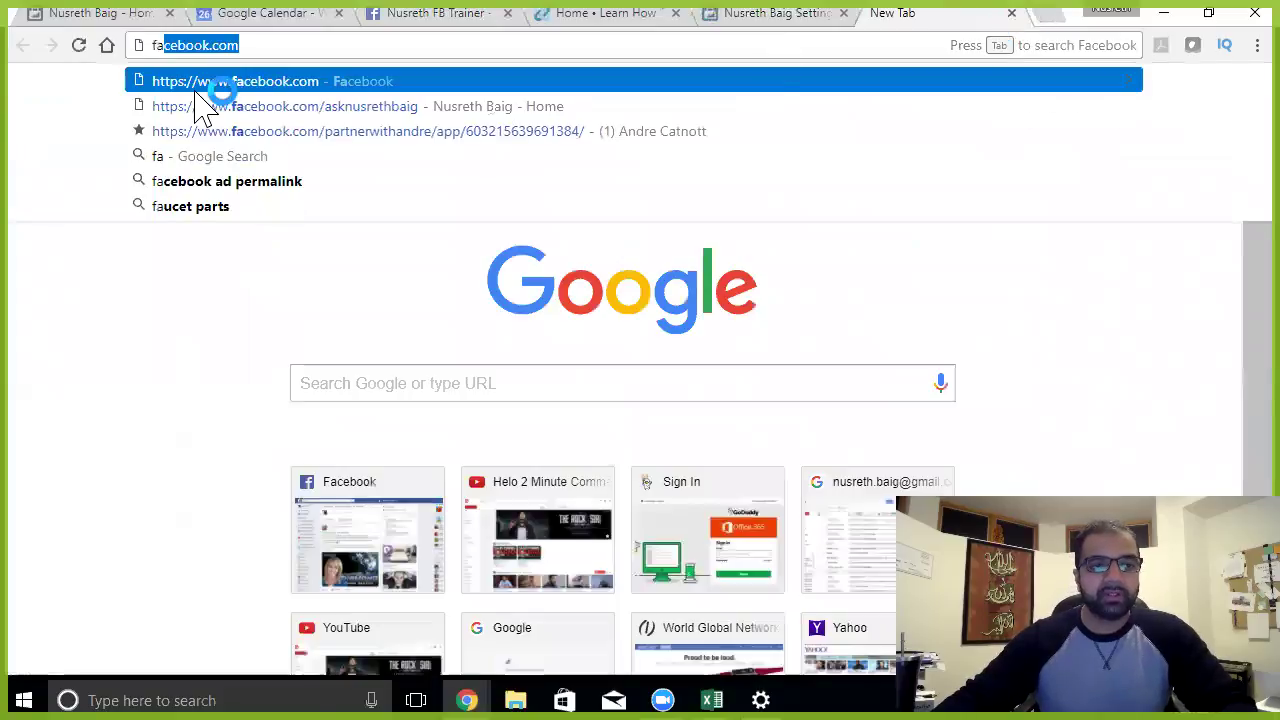
left_click(212, 88)
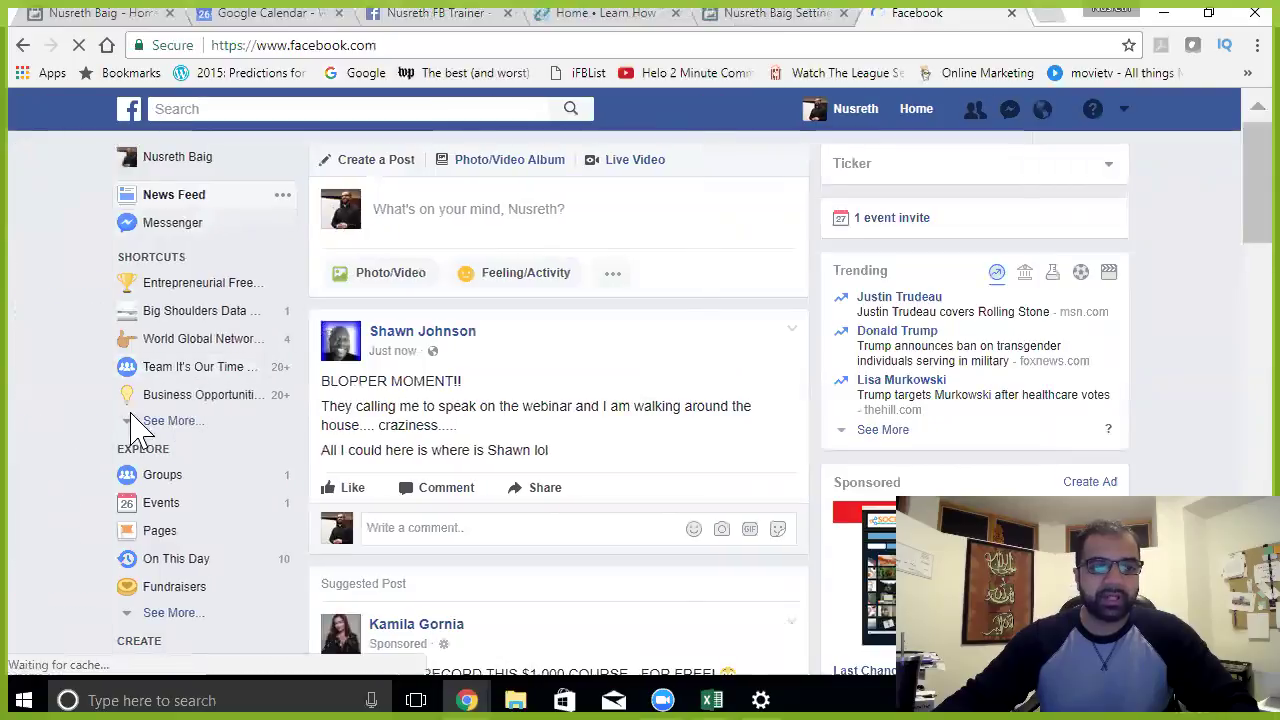
left_click(770, 20)
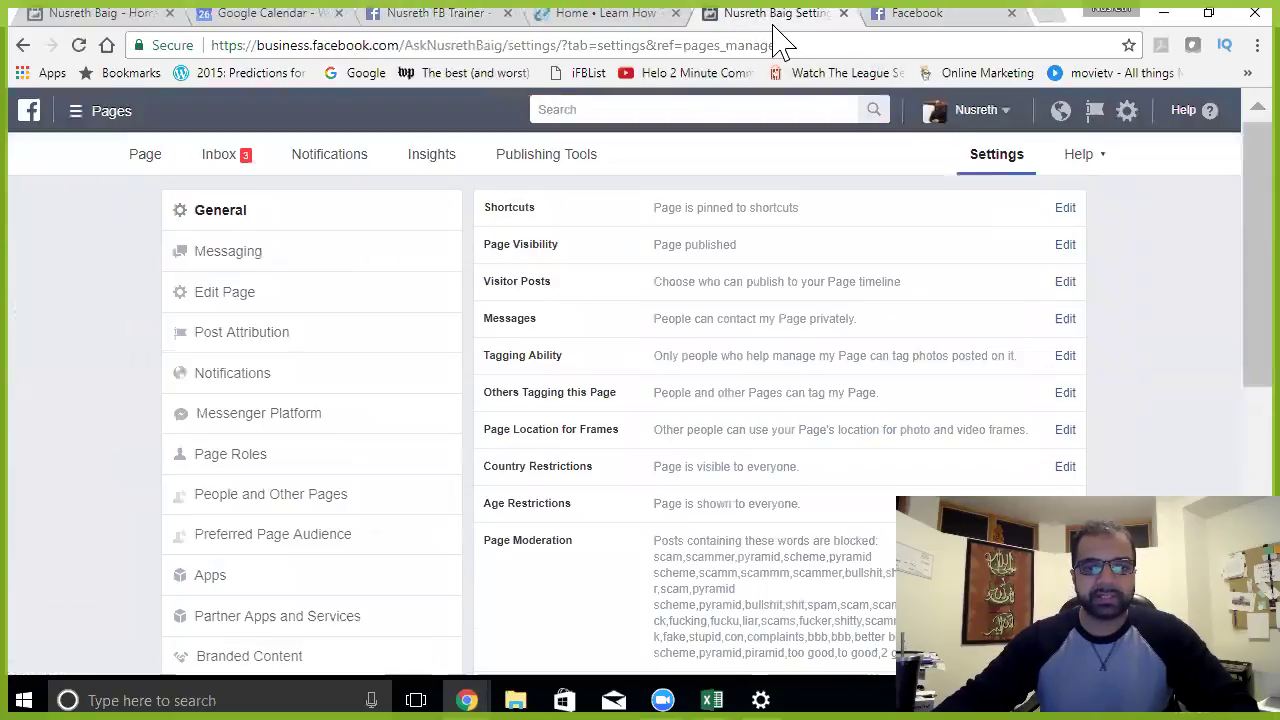
Step: Examine the Page Visibility, Visitor Posts and Messages options in the general settings, closing each without saving changes
left_click(1066, 248)
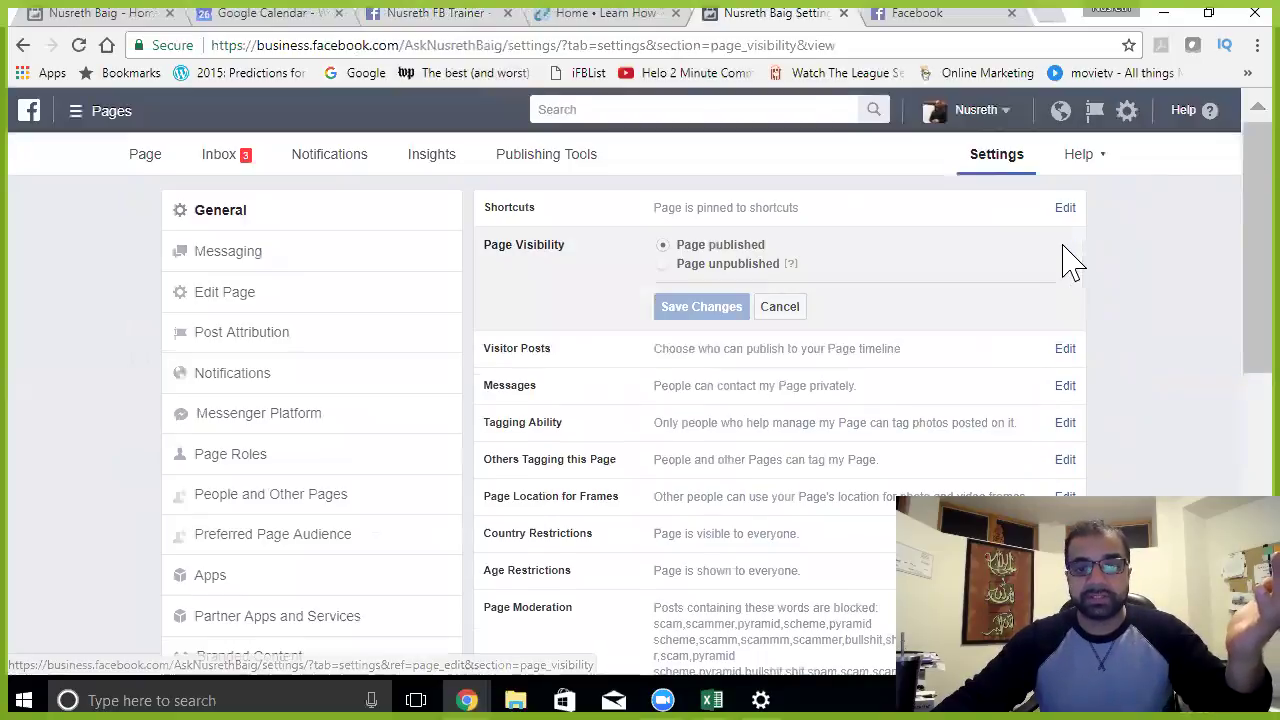
left_click(777, 307)
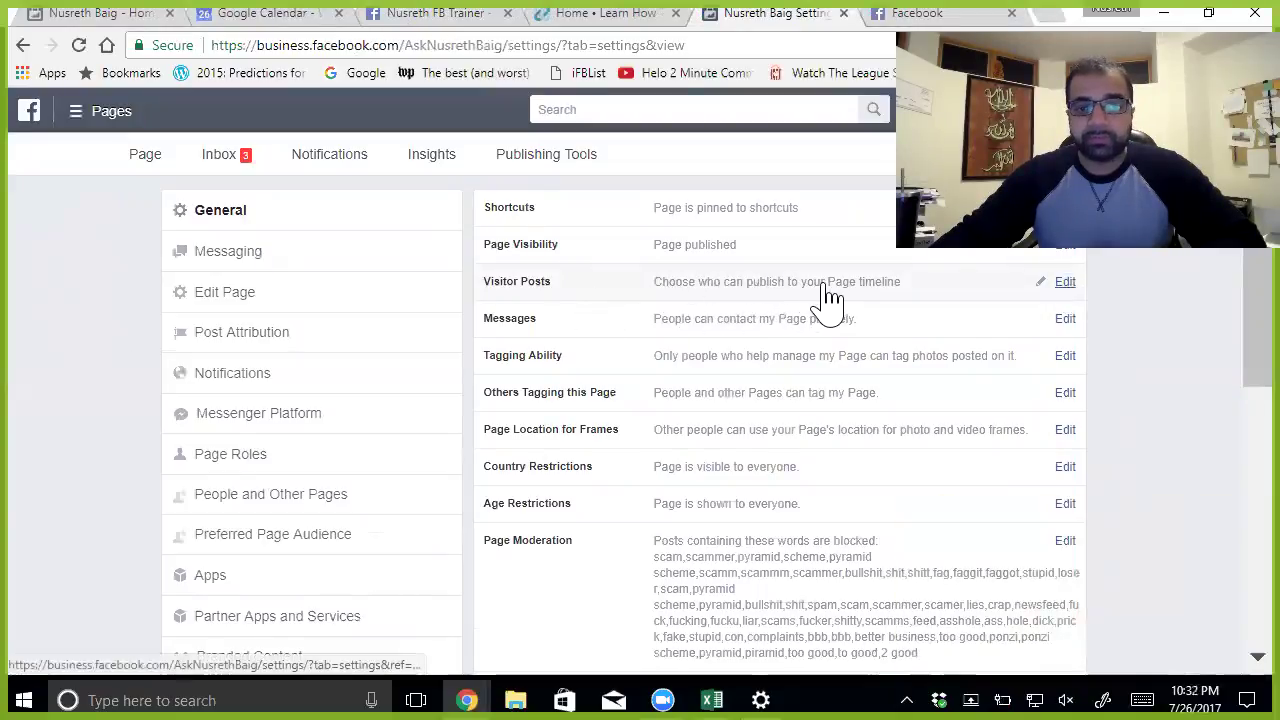
left_click(1066, 283)
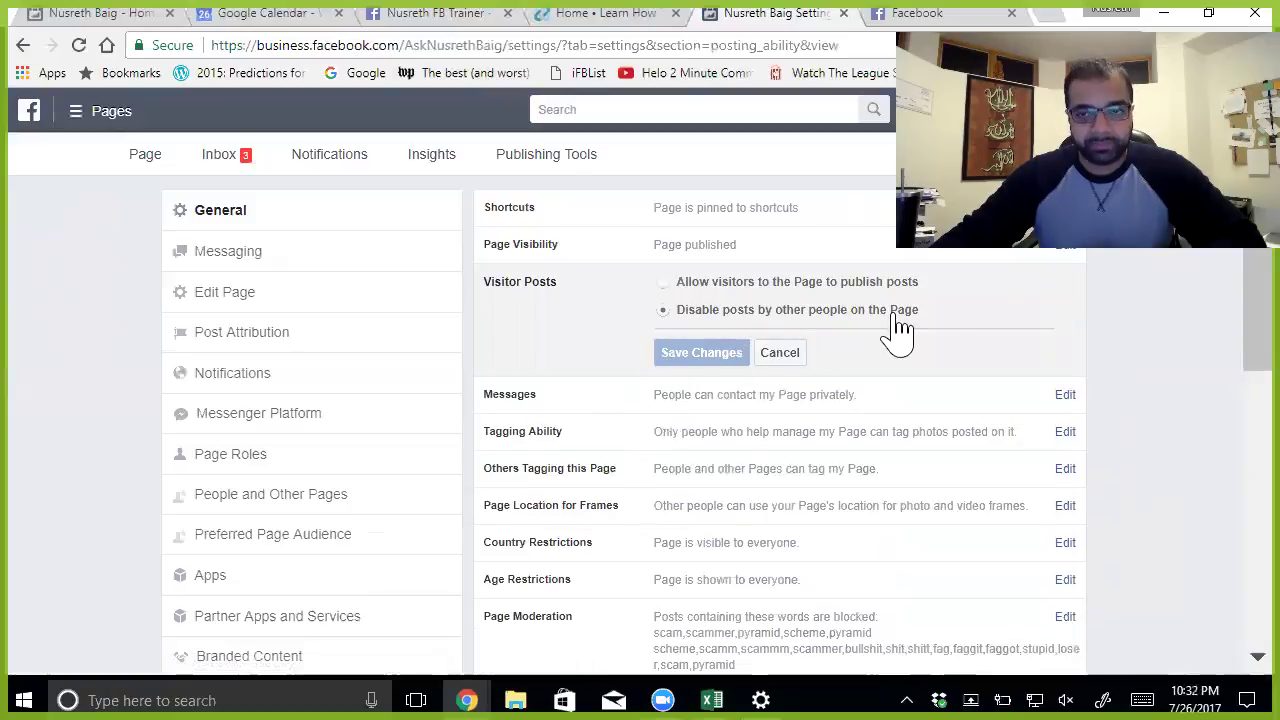
left_click(790, 356)
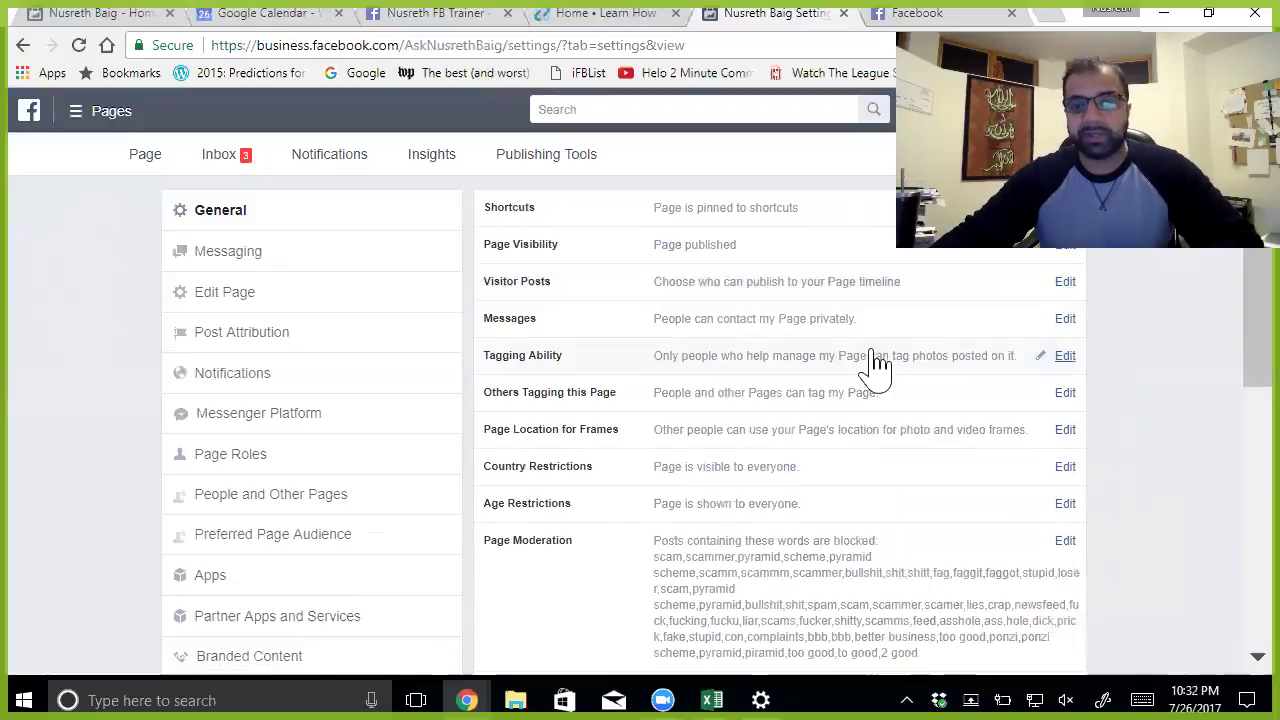
left_click(1066, 320)
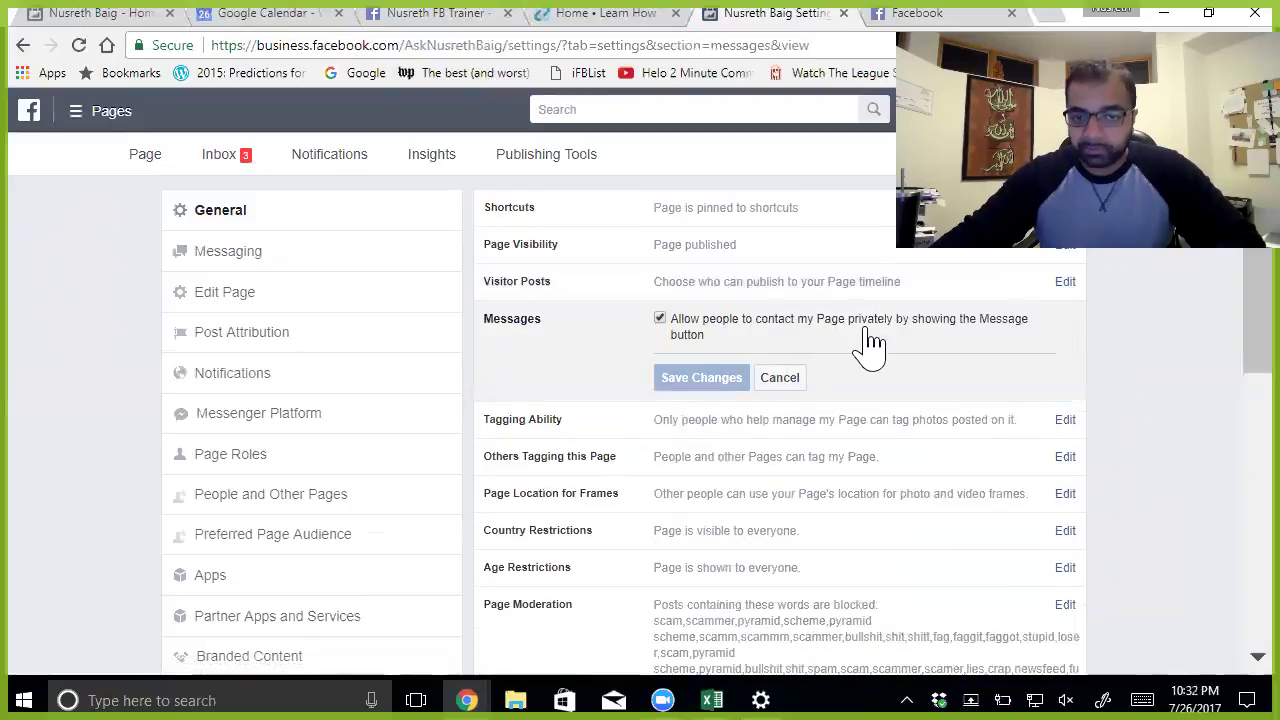
left_click(780, 380)
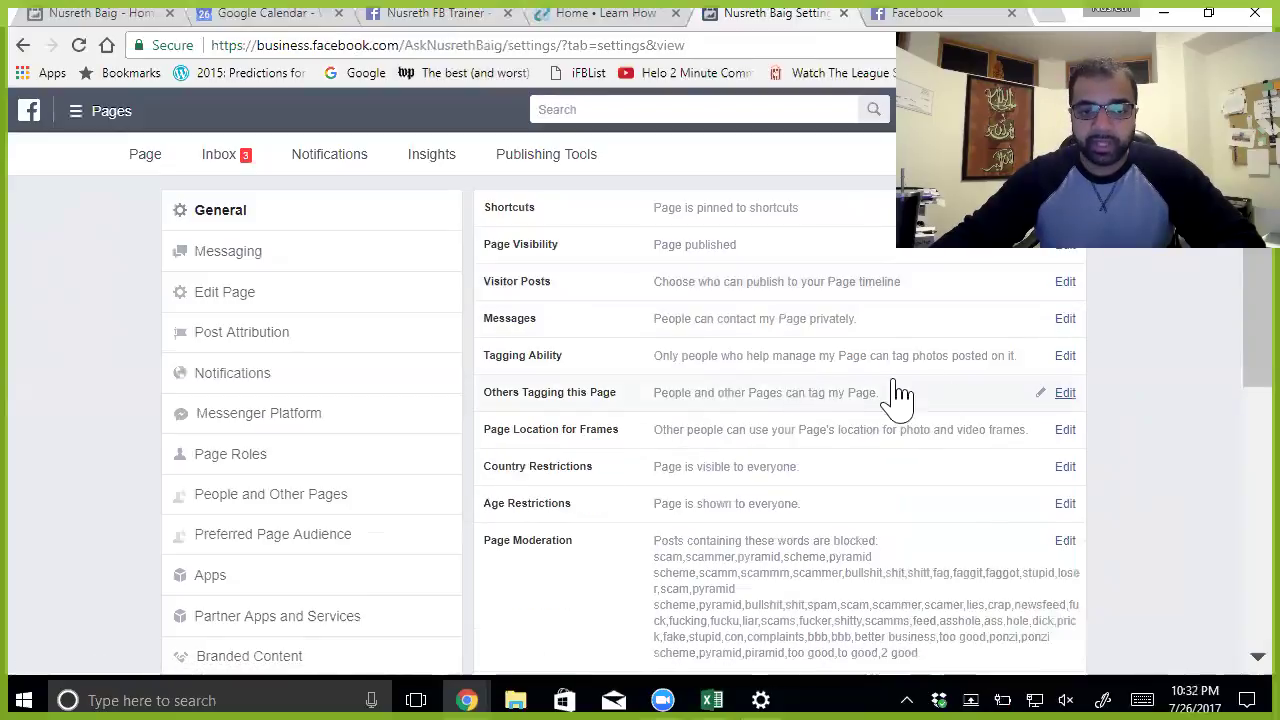
Step: Examine the Tagging Ability and Others Tagging this Page options, closing each without saving changes
left_click(1066, 356)
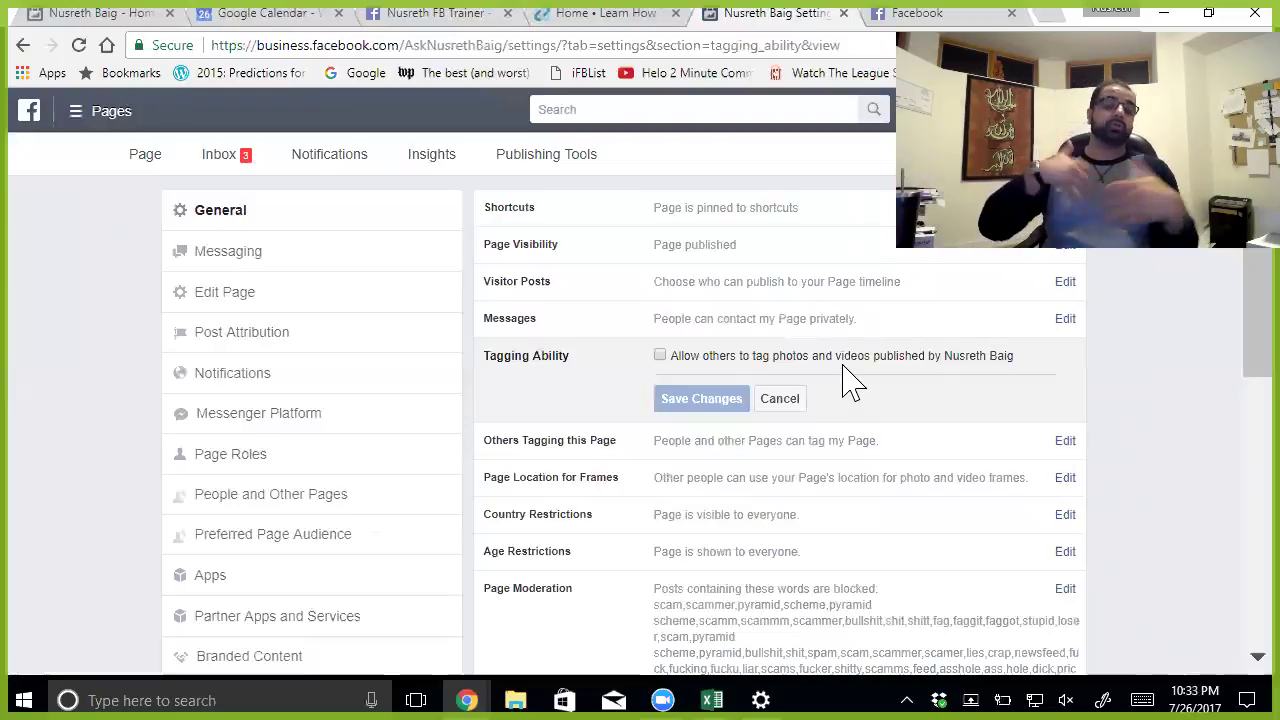
left_click(796, 399)
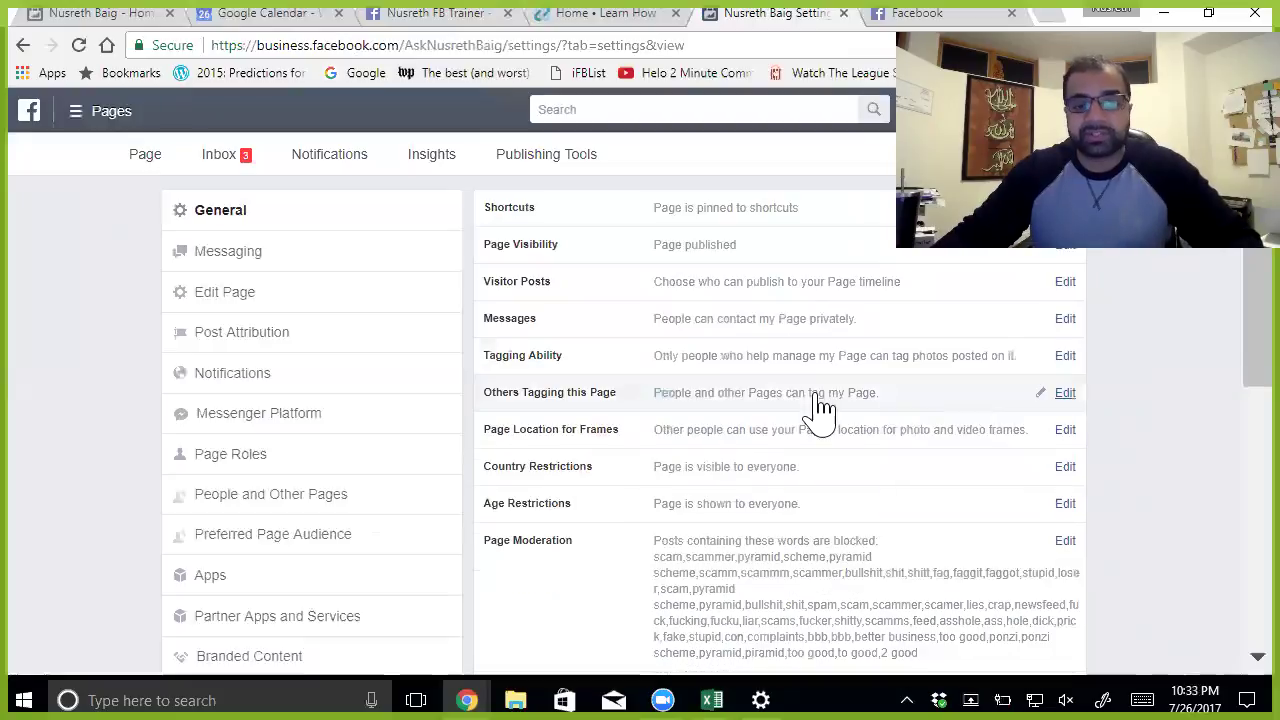
left_click(1063, 395)
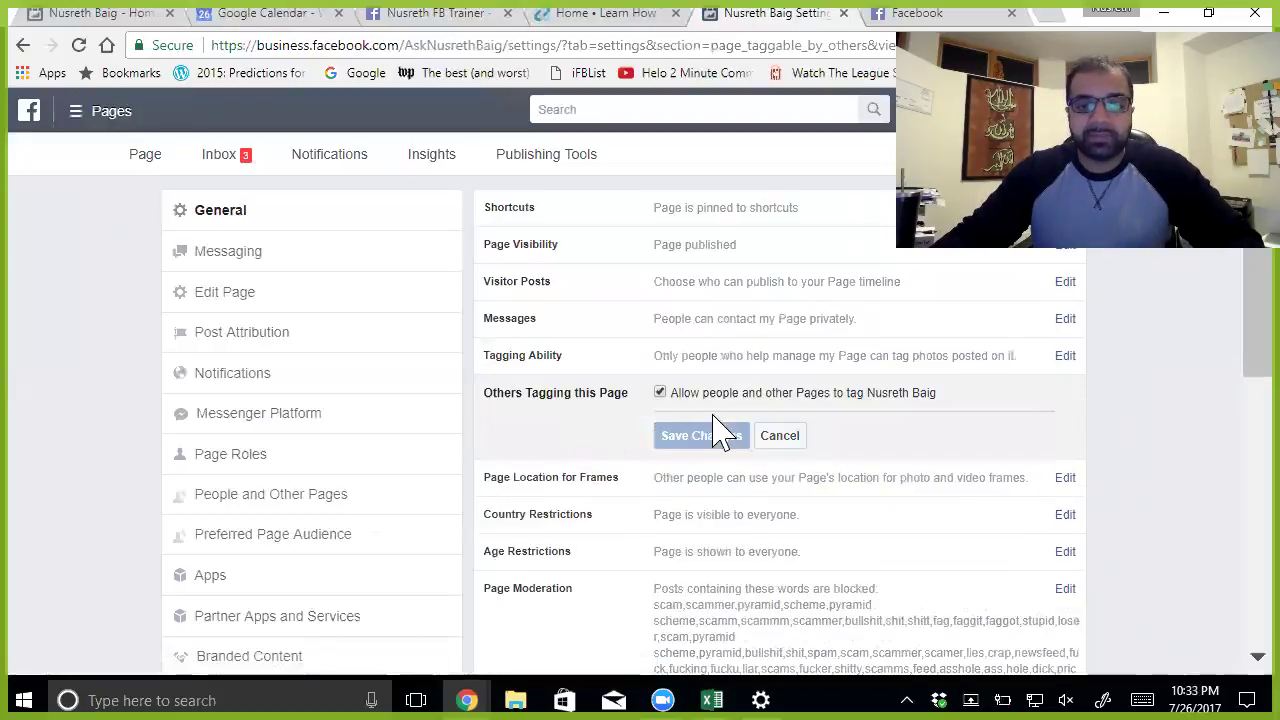
left_click(788, 437)
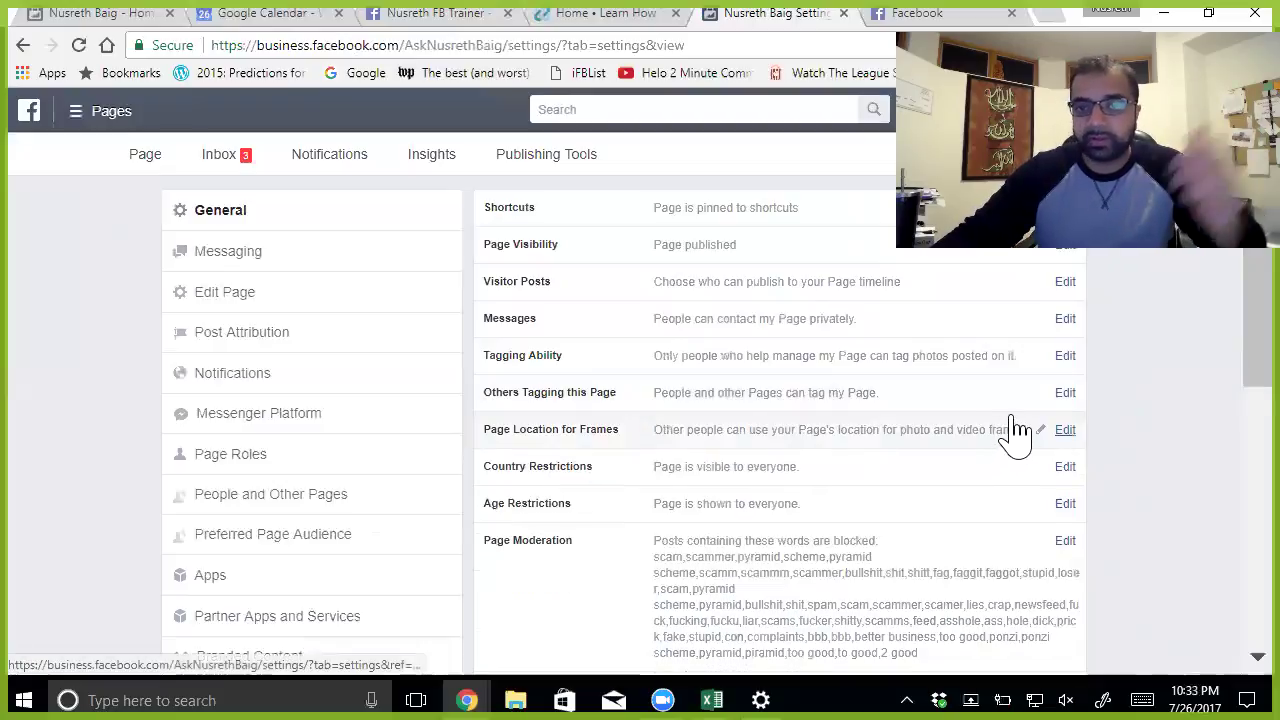
Step: Examine the Page Location for Frames and Country Restrictions options, closing each without saving changes
left_click(1065, 430)
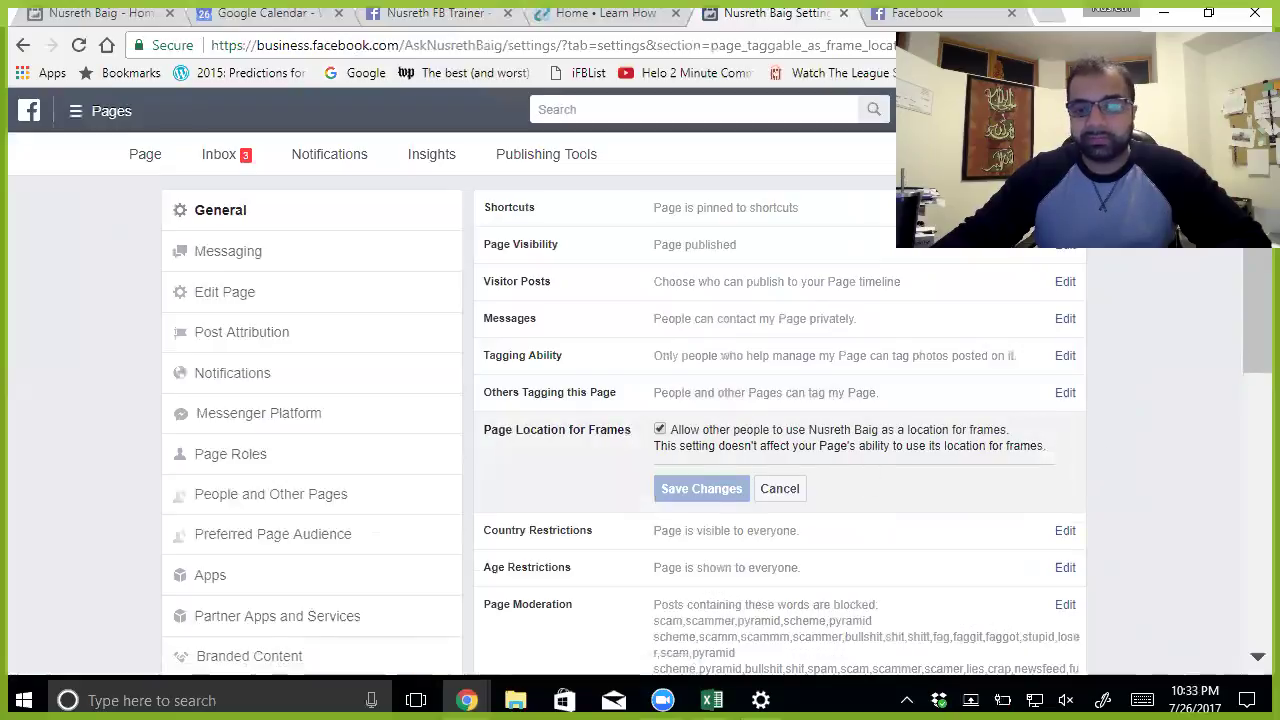
left_click(786, 489)
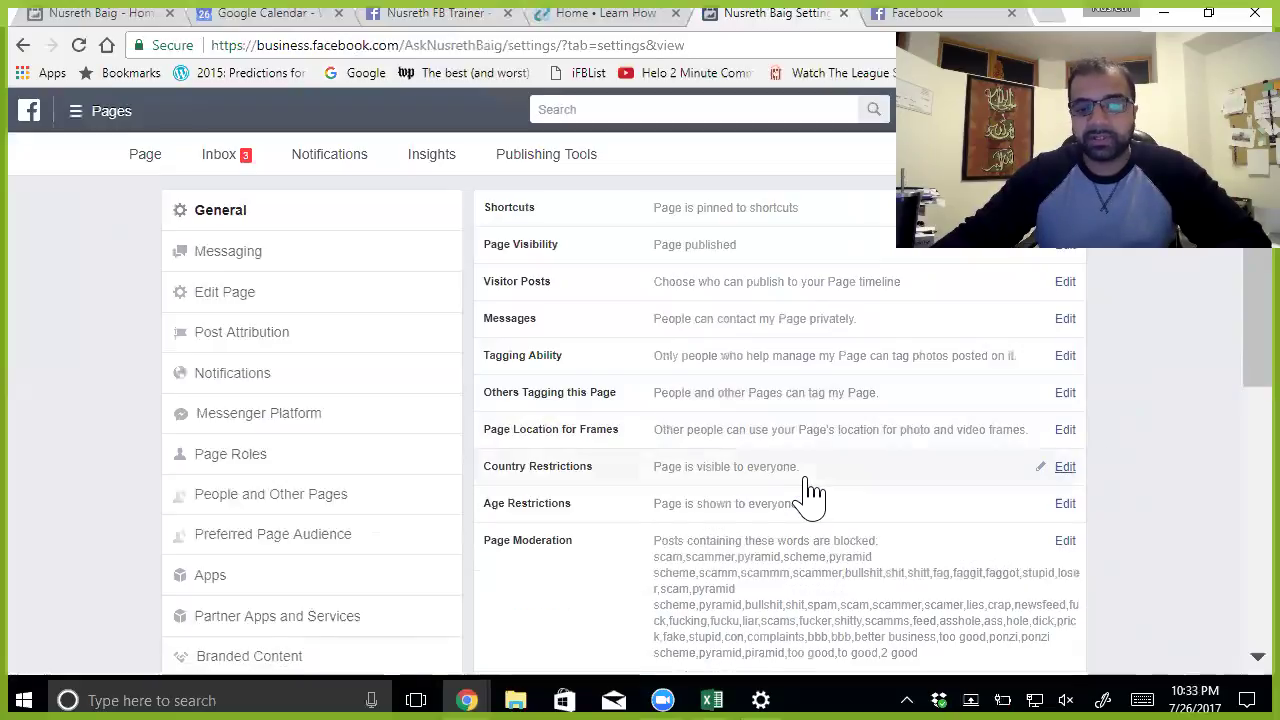
left_click(1065, 467)
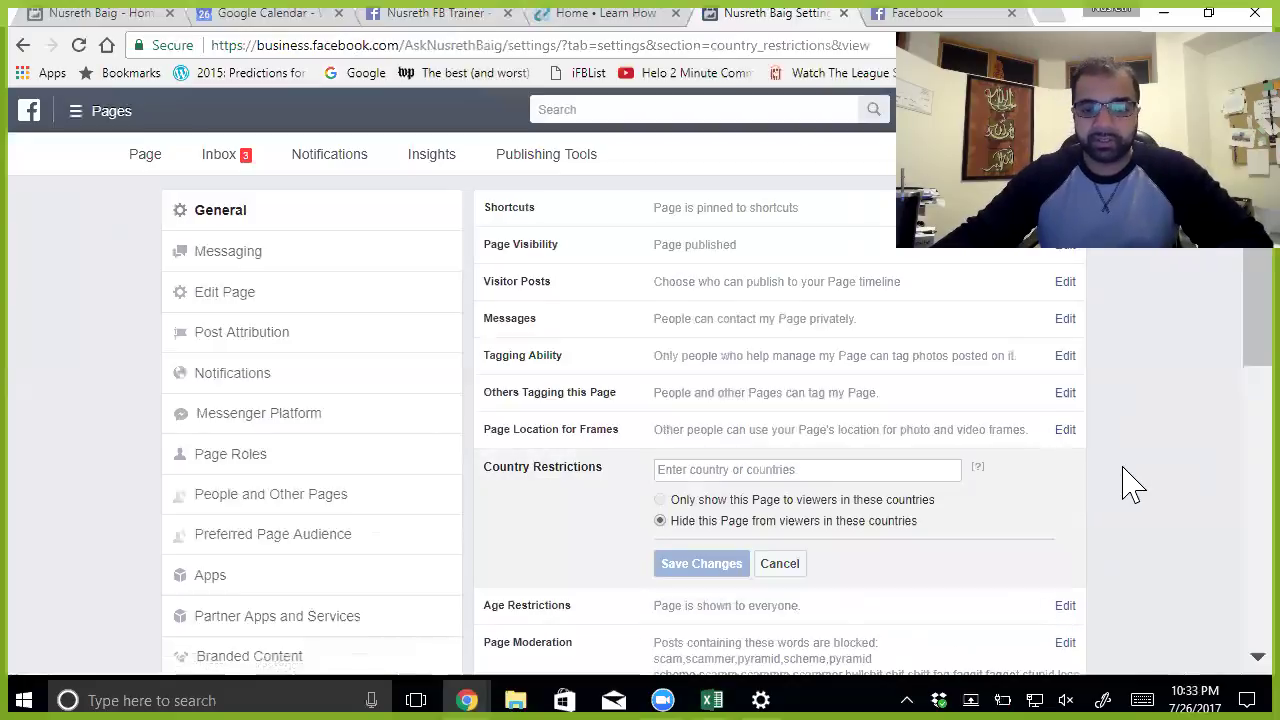
left_click(785, 566)
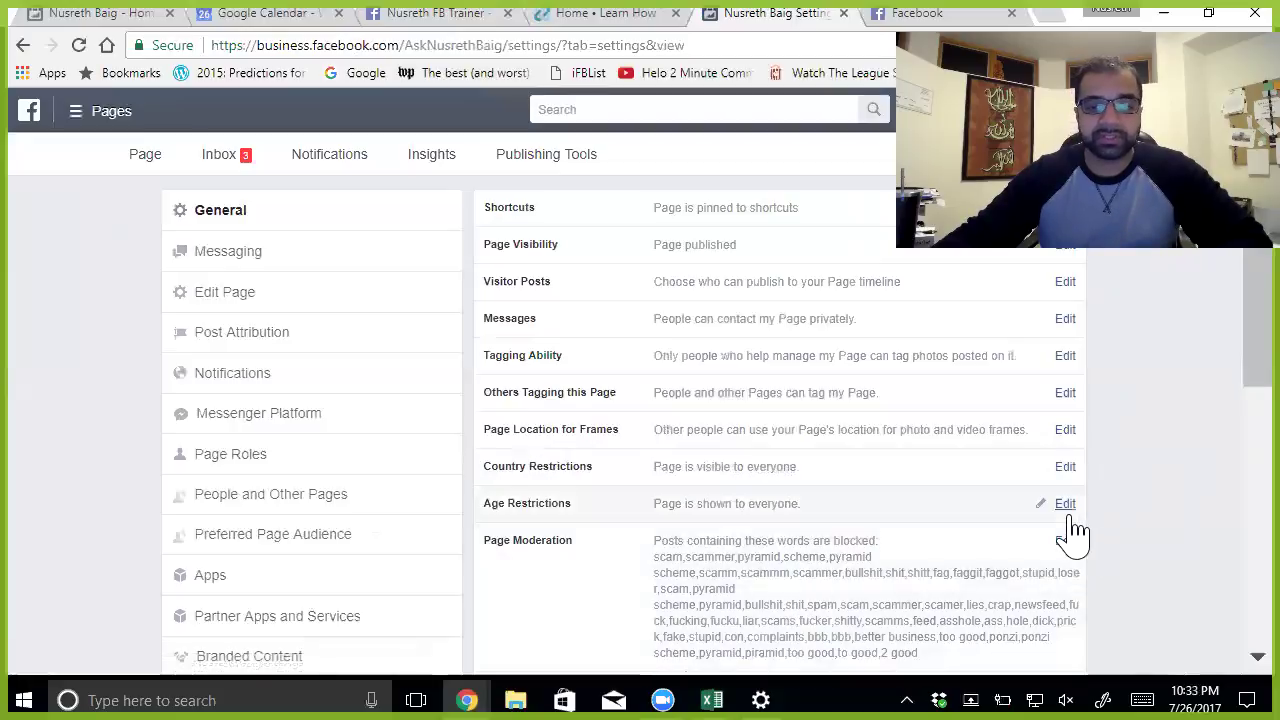
Step: Set the page's Age Restrictions to People 18 and over and save the change
left_click(1065, 504)
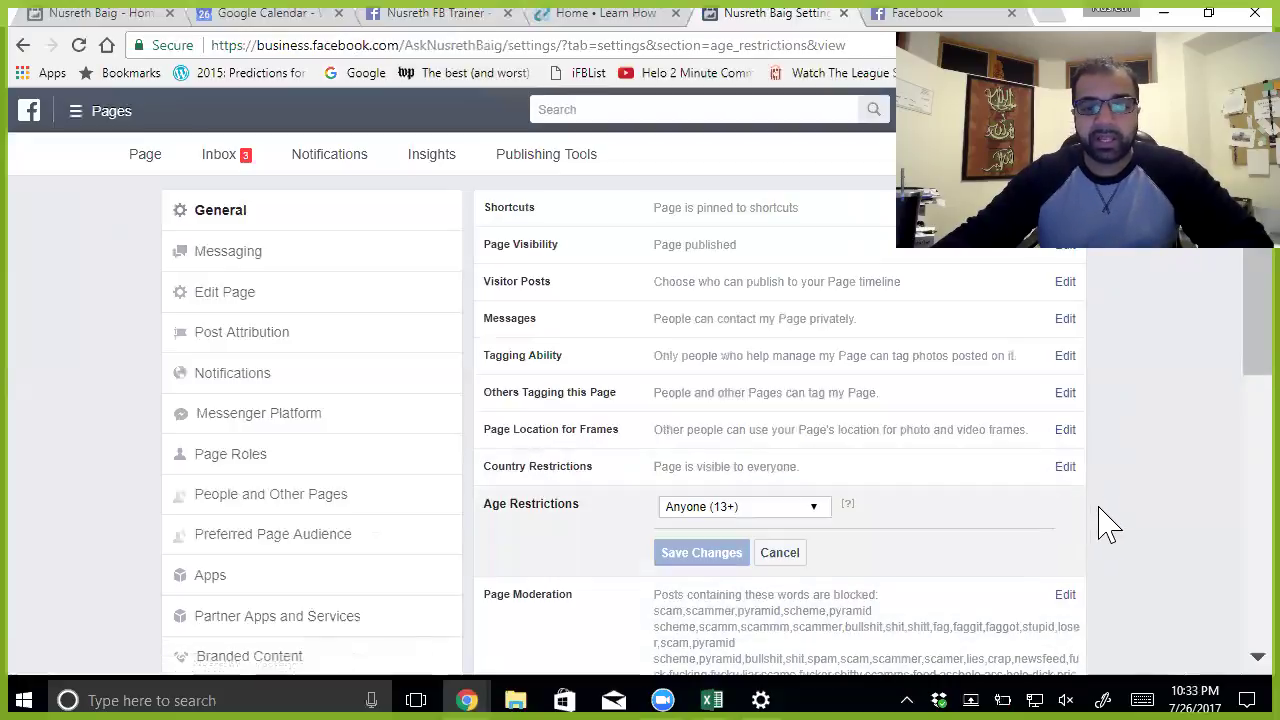
left_click(816, 510)
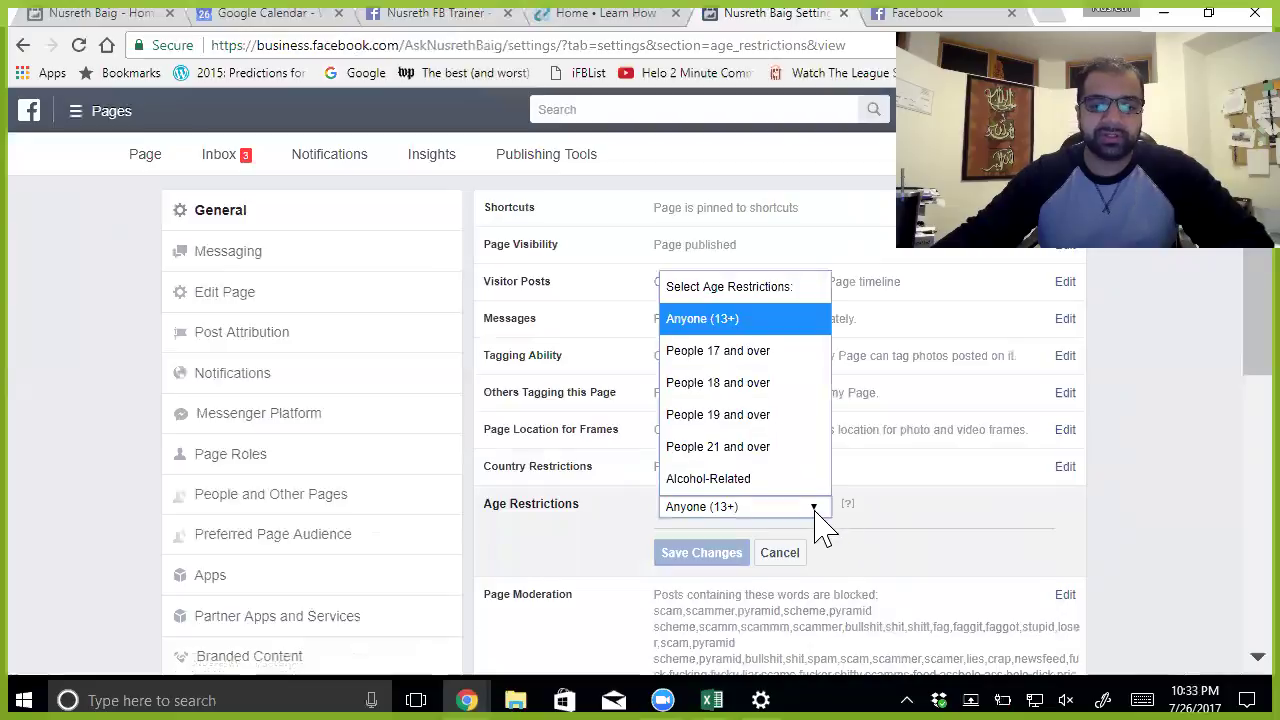
left_click(779, 394)
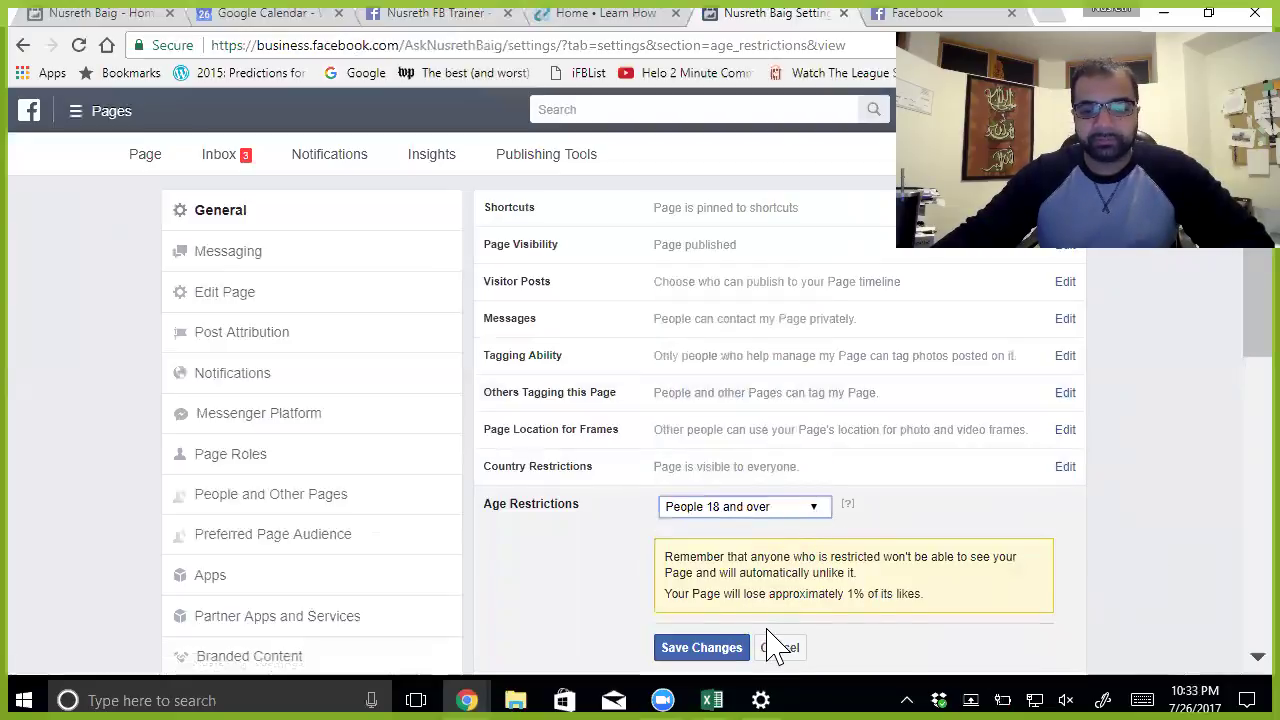
left_click(722, 648)
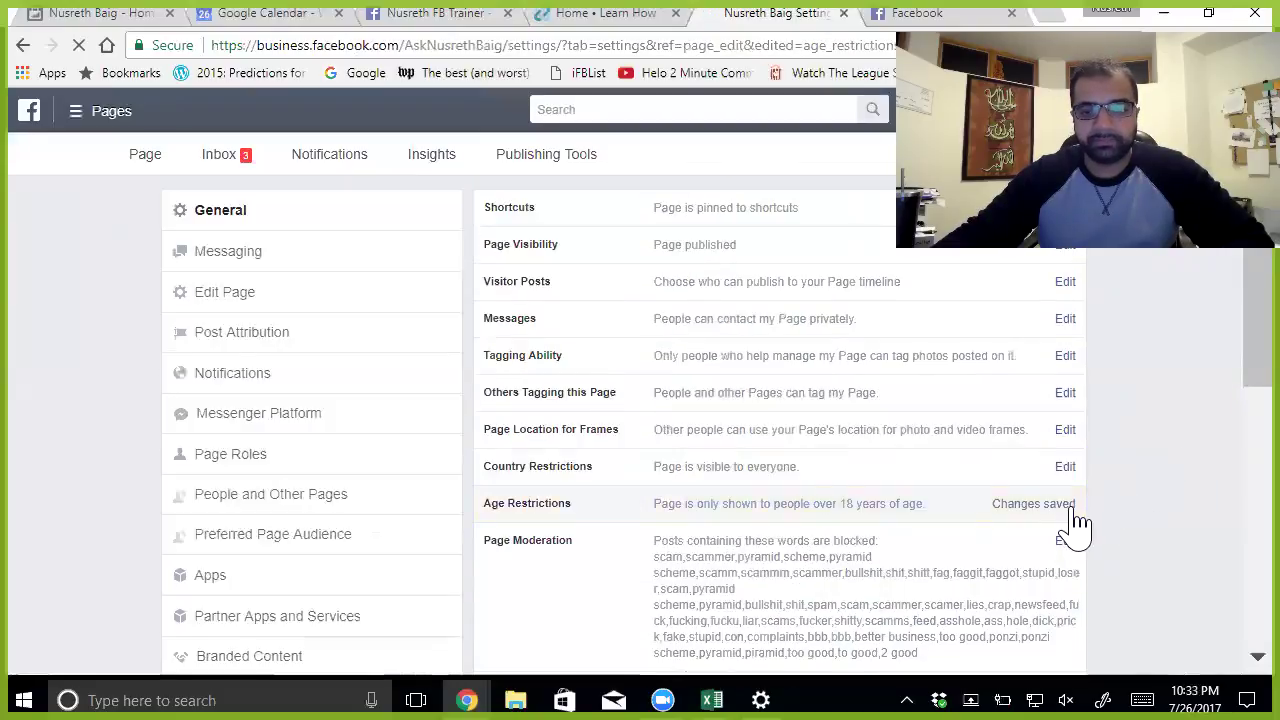
Step: Copy the full Page Moderation blocked-word list into the New Text Document on the desktop, opened in Notepad
scroll(1074, 524, "down", 2)
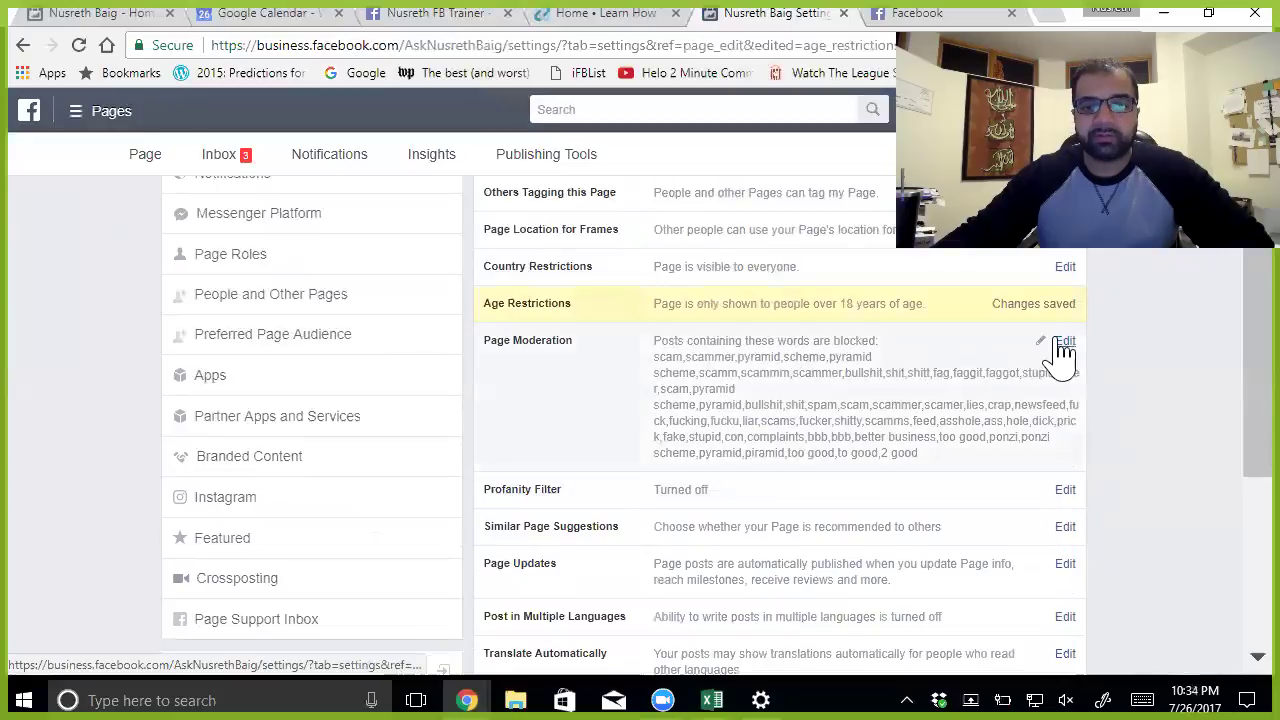
left_click(1065, 342)
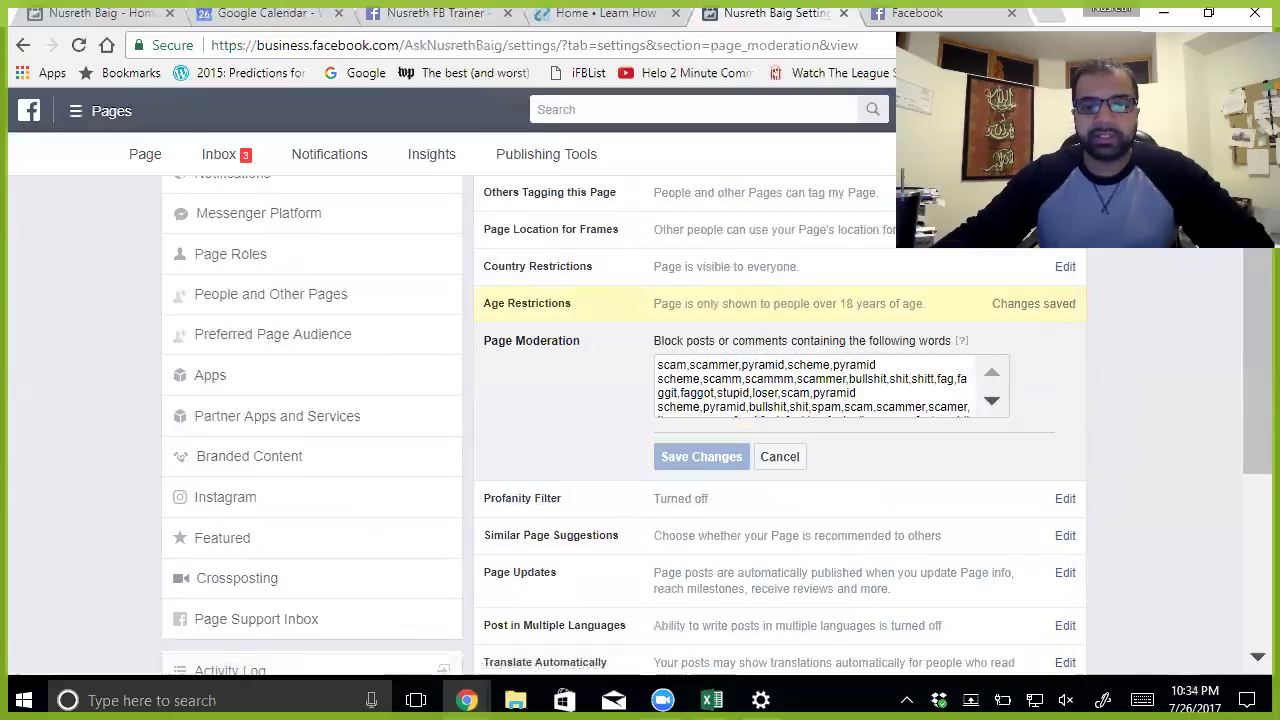
left_click(775, 375)
key("ctrl+a")
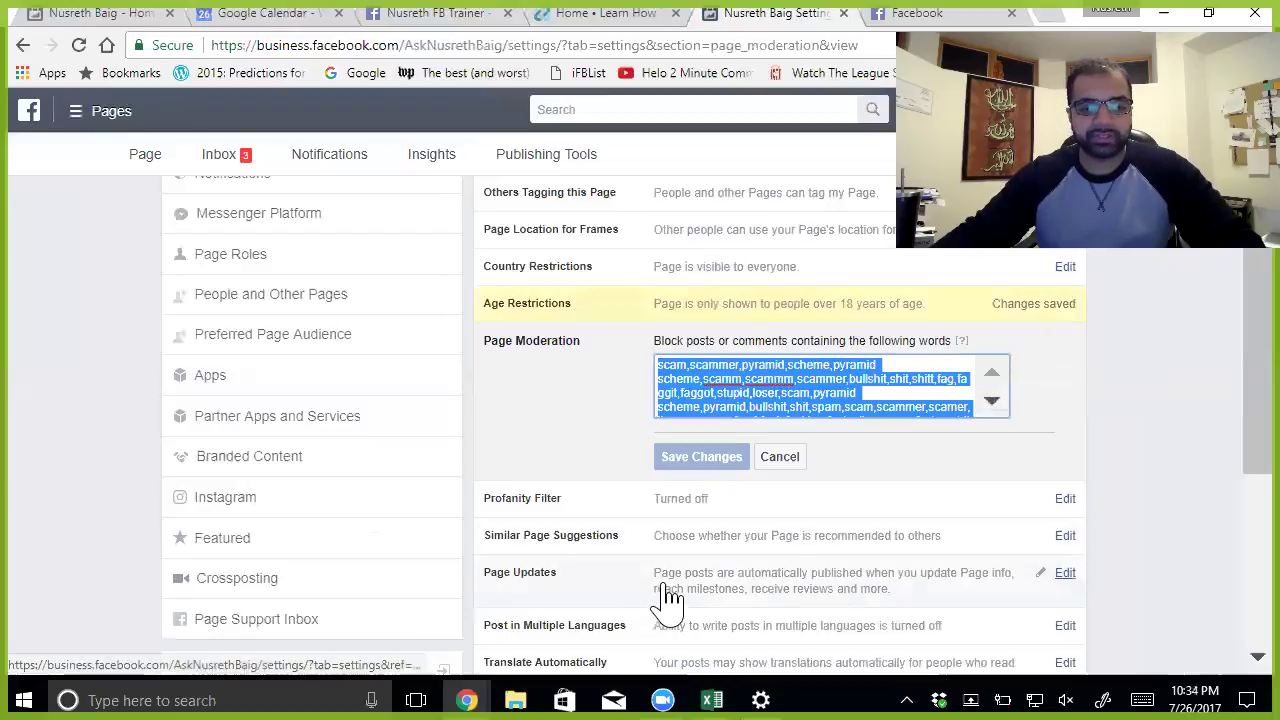
key("super+d")
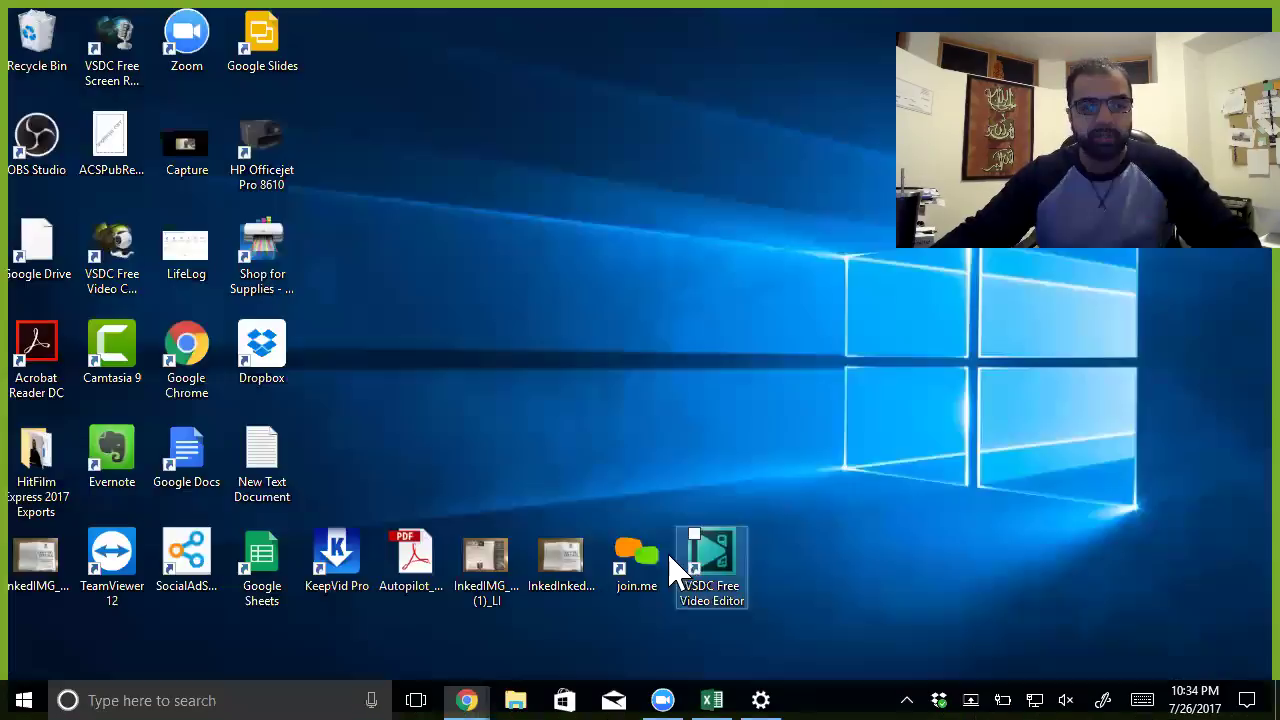
double_click(297, 474)
key("ctrl+v")
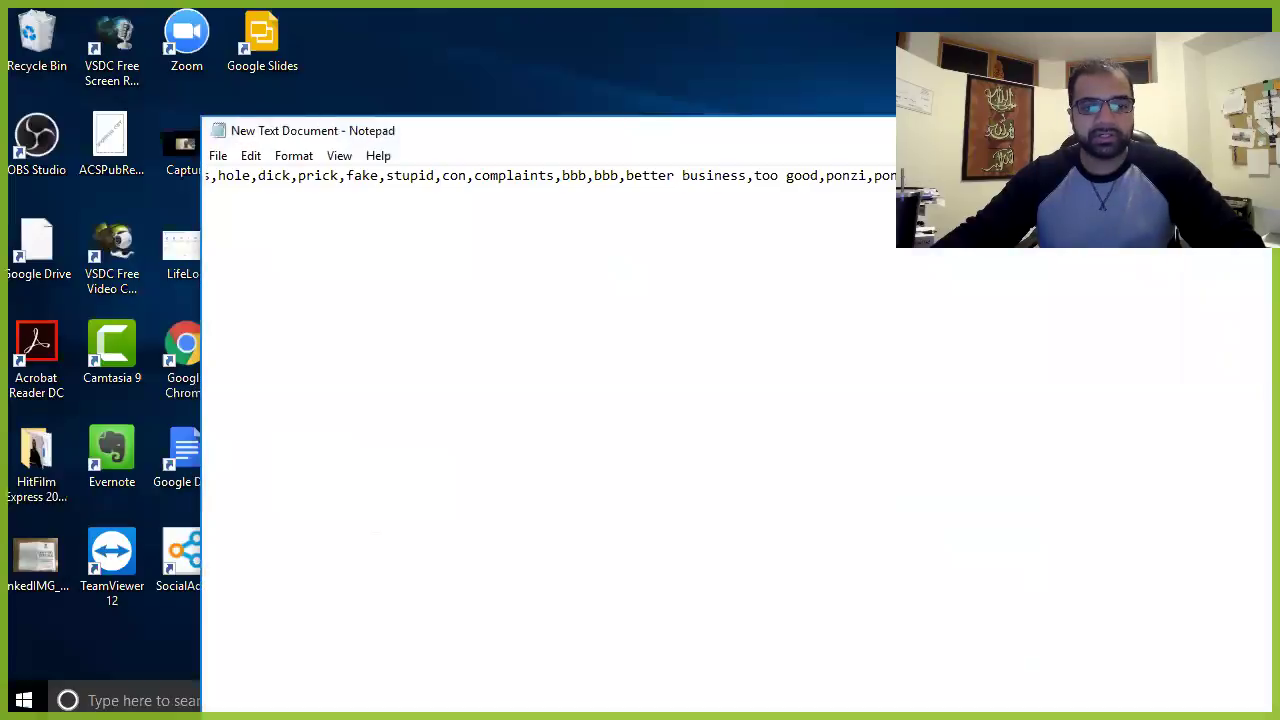
Step: Wrap the blocked-word list in the Notepad document and reposition the window so more of the text is readable
left_click(341, 158)
left_click(290, 179)
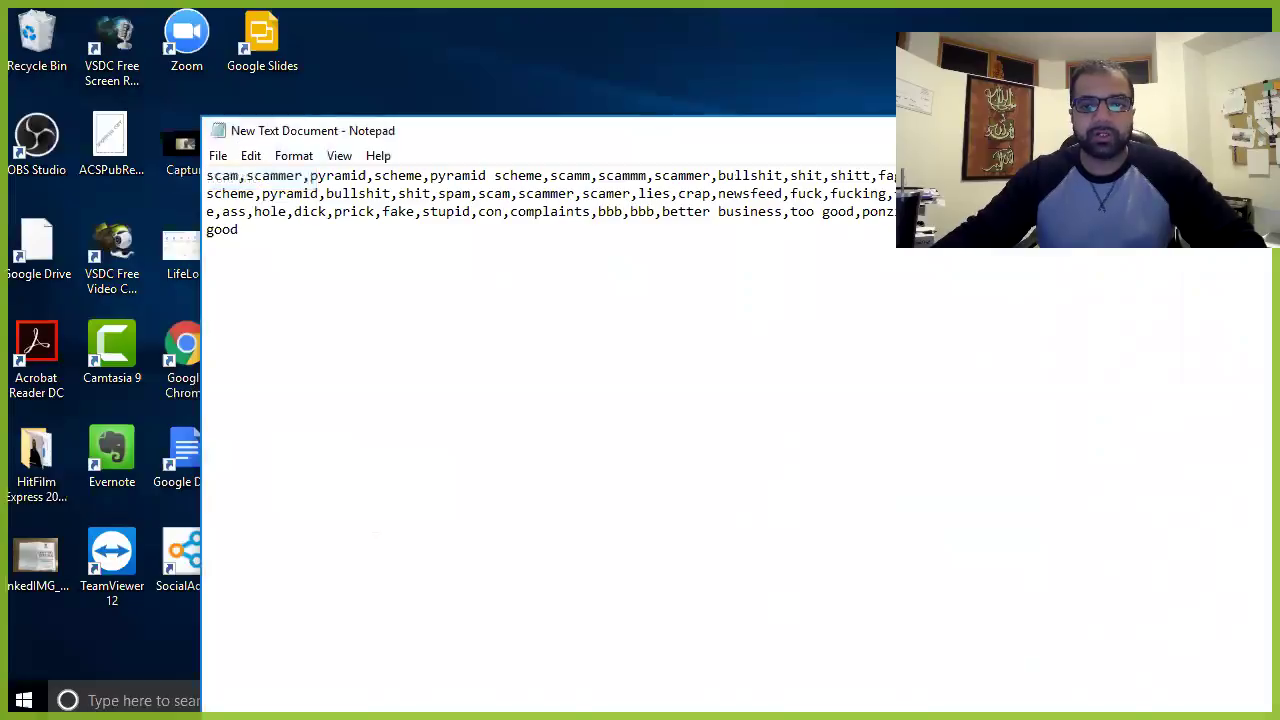
left_click_drag(920, 141, 803, 128)
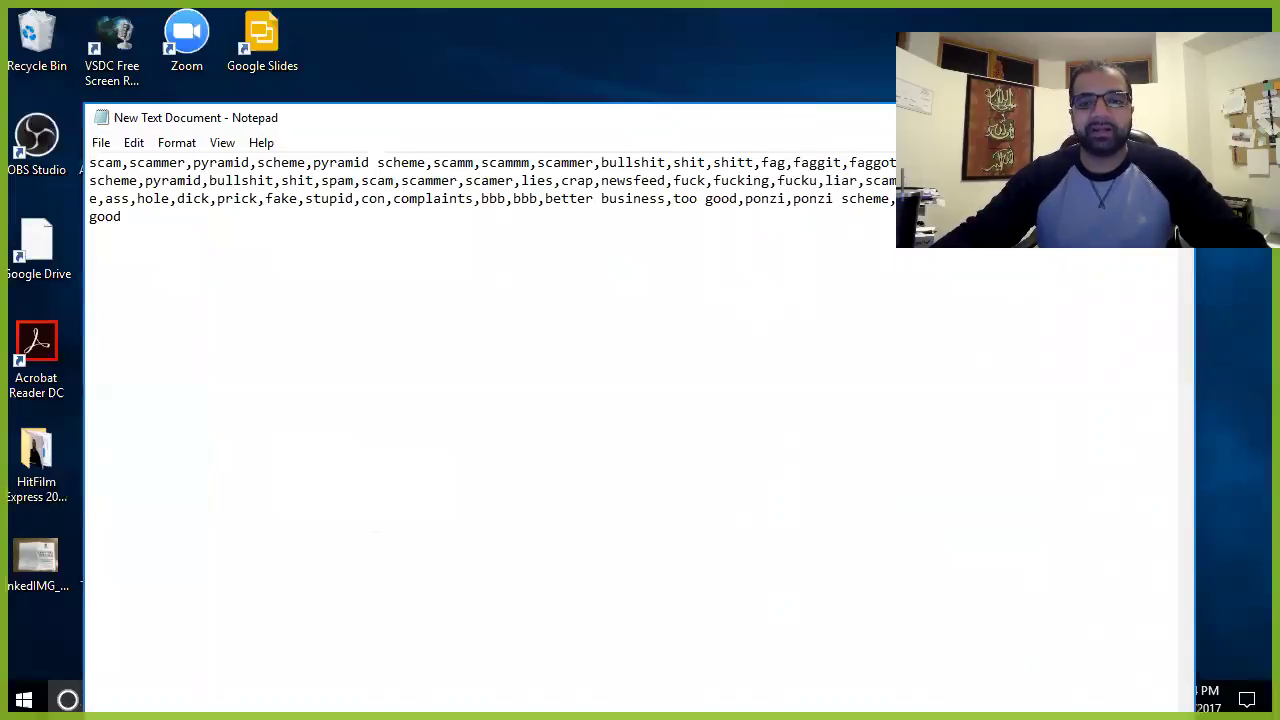
left_click_drag(1000, 117, 978, 127)
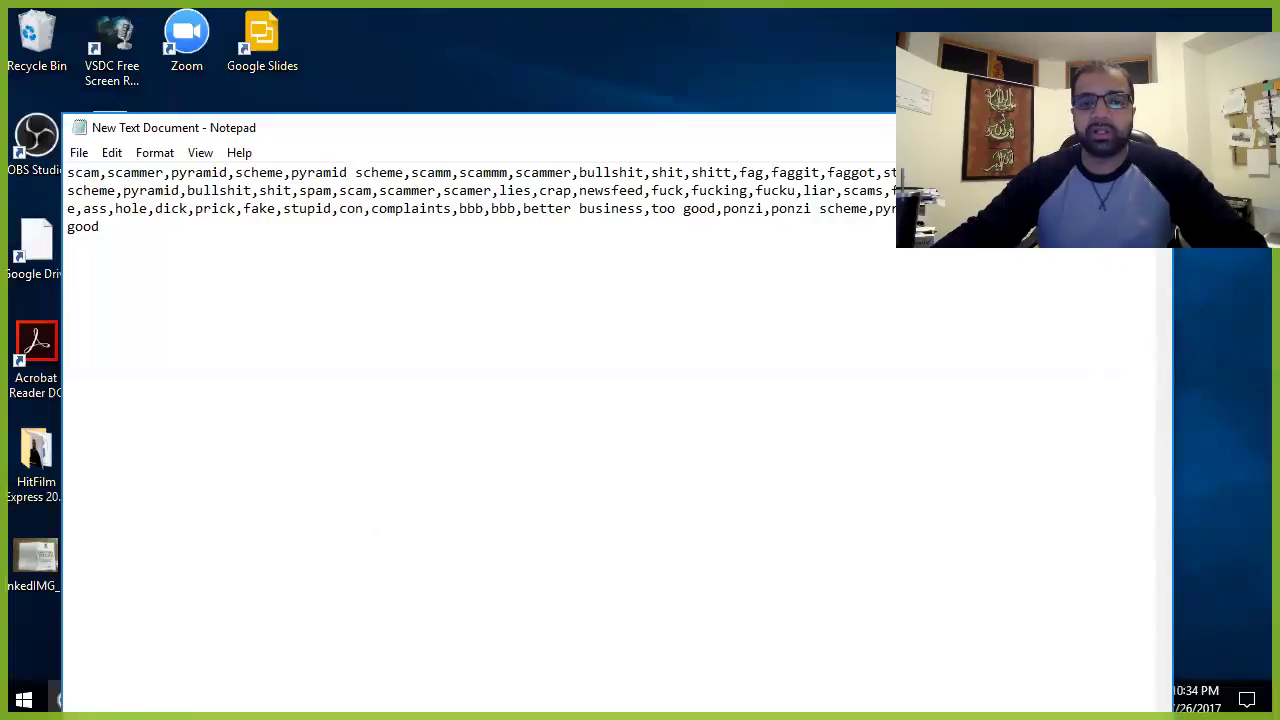
Step: Switch back to the Facebook page settings in Chrome and close Page Moderation without saving changes
key("super+d")
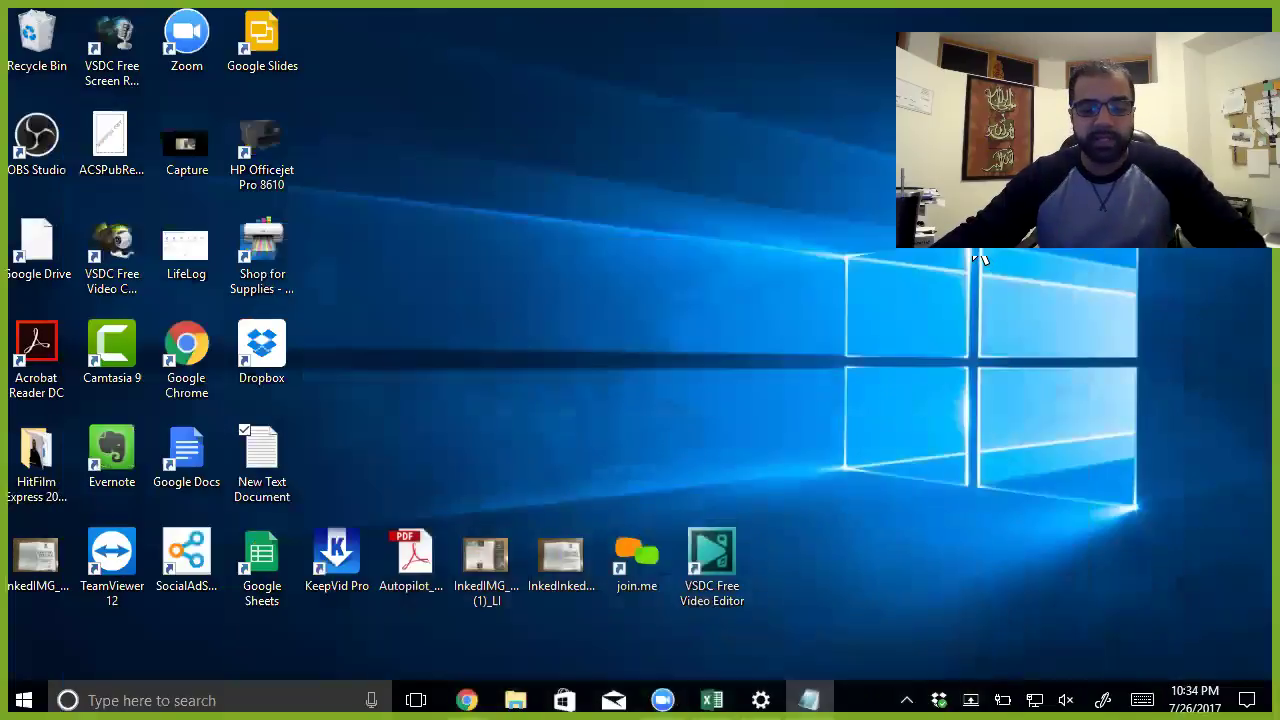
key("super+d")
key("alt+Tab")
key("alt+Tab")
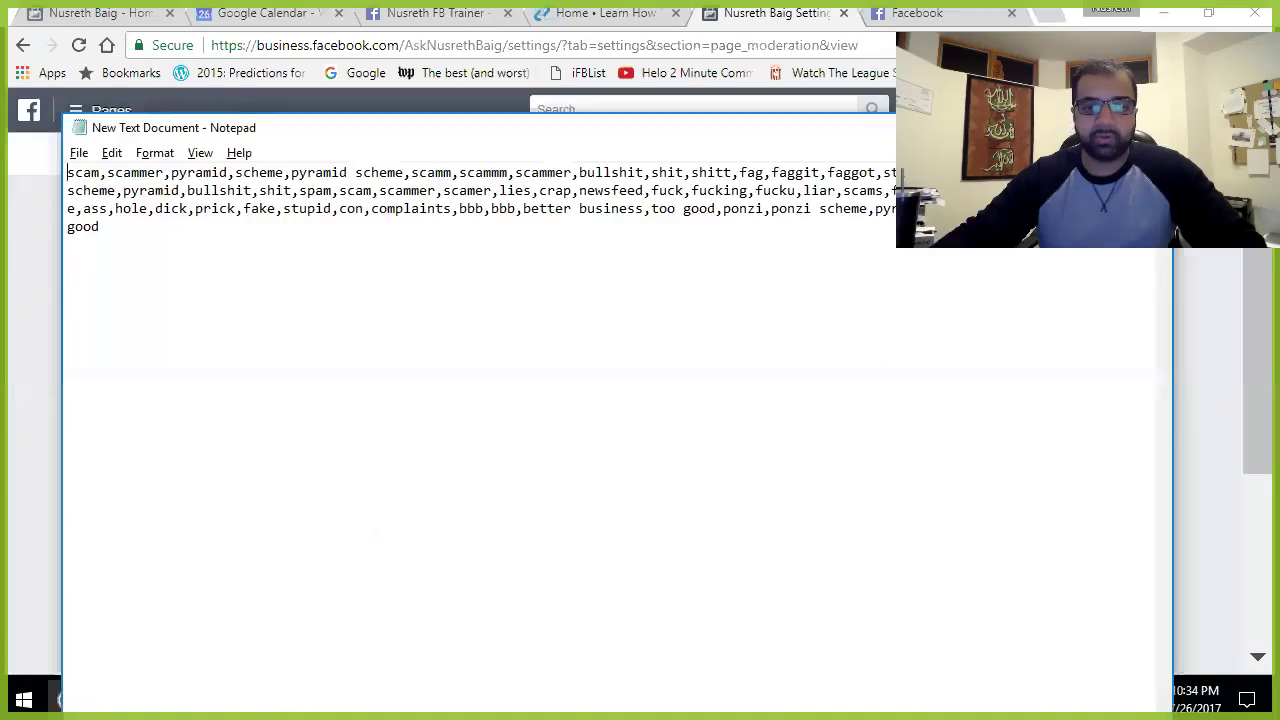
key("alt+Tab")
left_click(1157, 400)
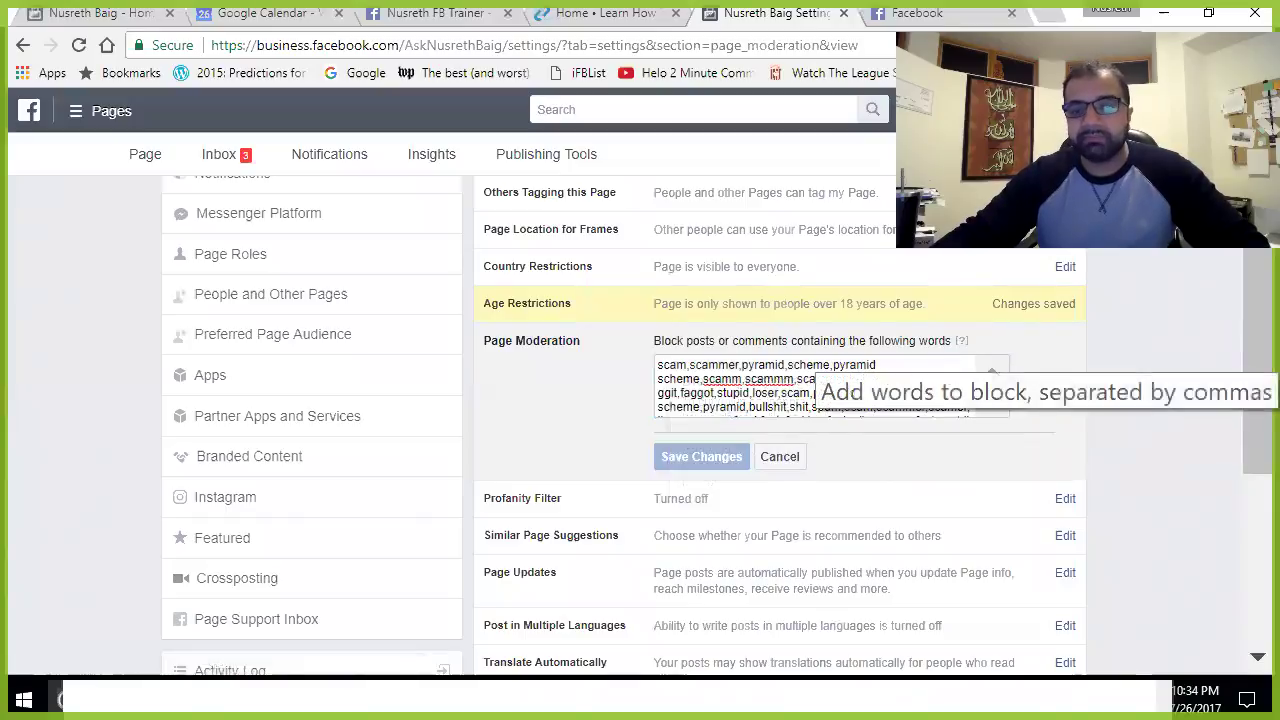
left_click(784, 461)
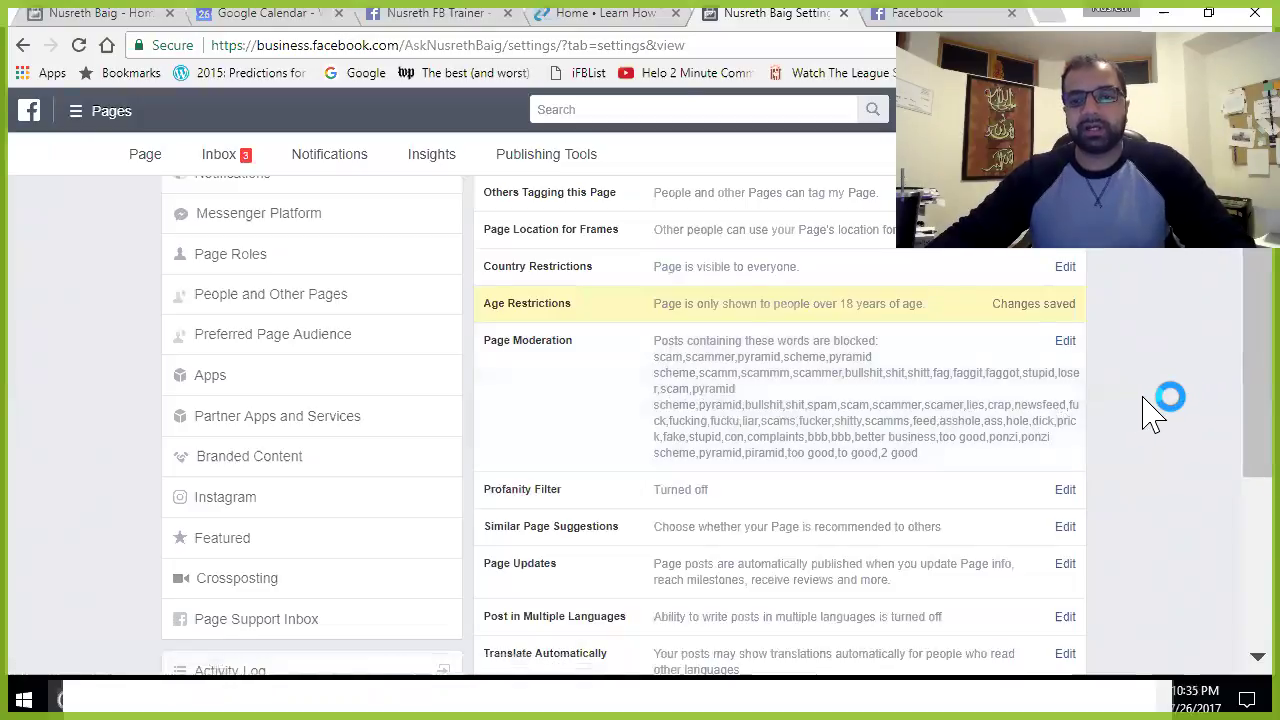
Step: Examine the Profanity Filter levels and its help hint, closing the setting without saving changes
scroll(1148, 414, "down", 3)
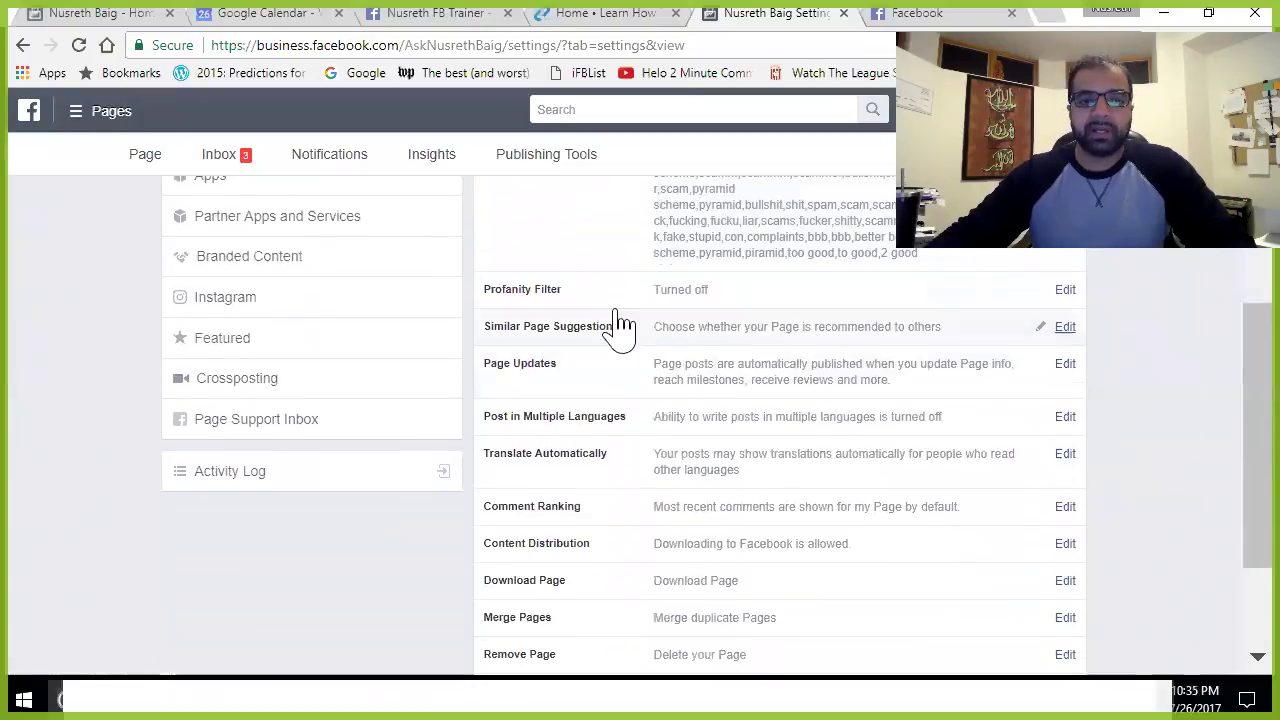
left_click(1063, 291)
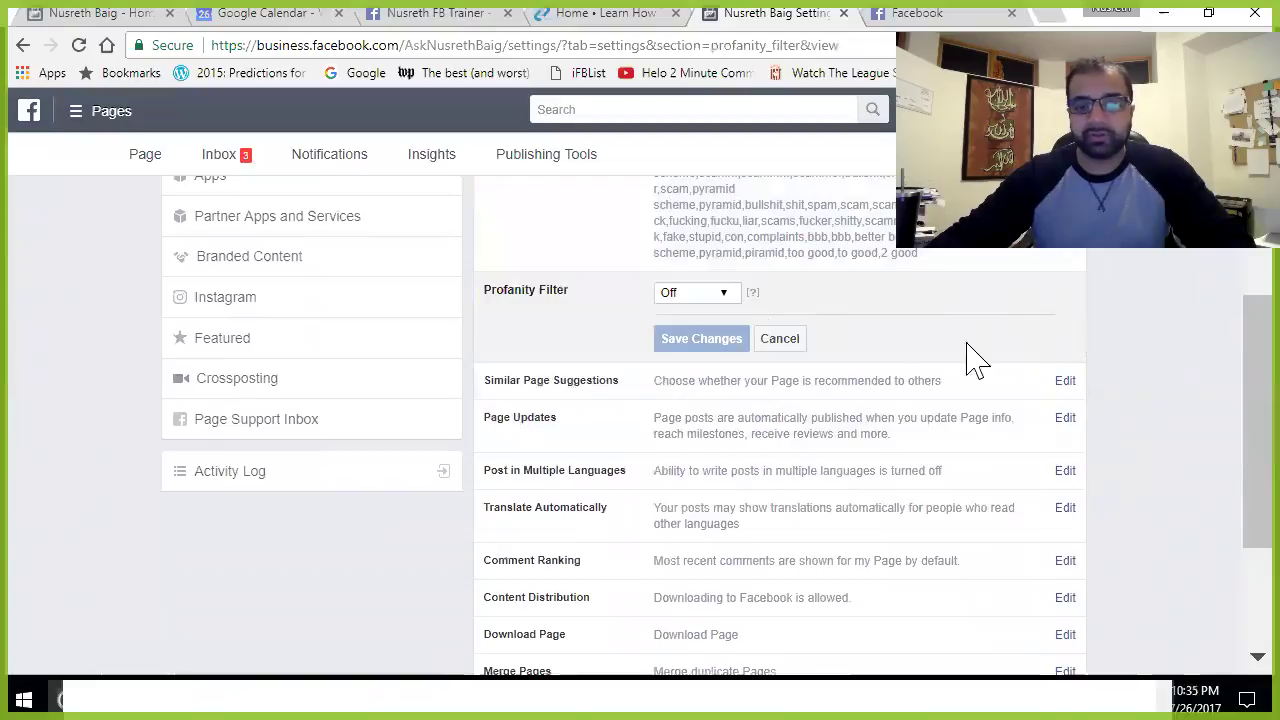
left_click(735, 298)
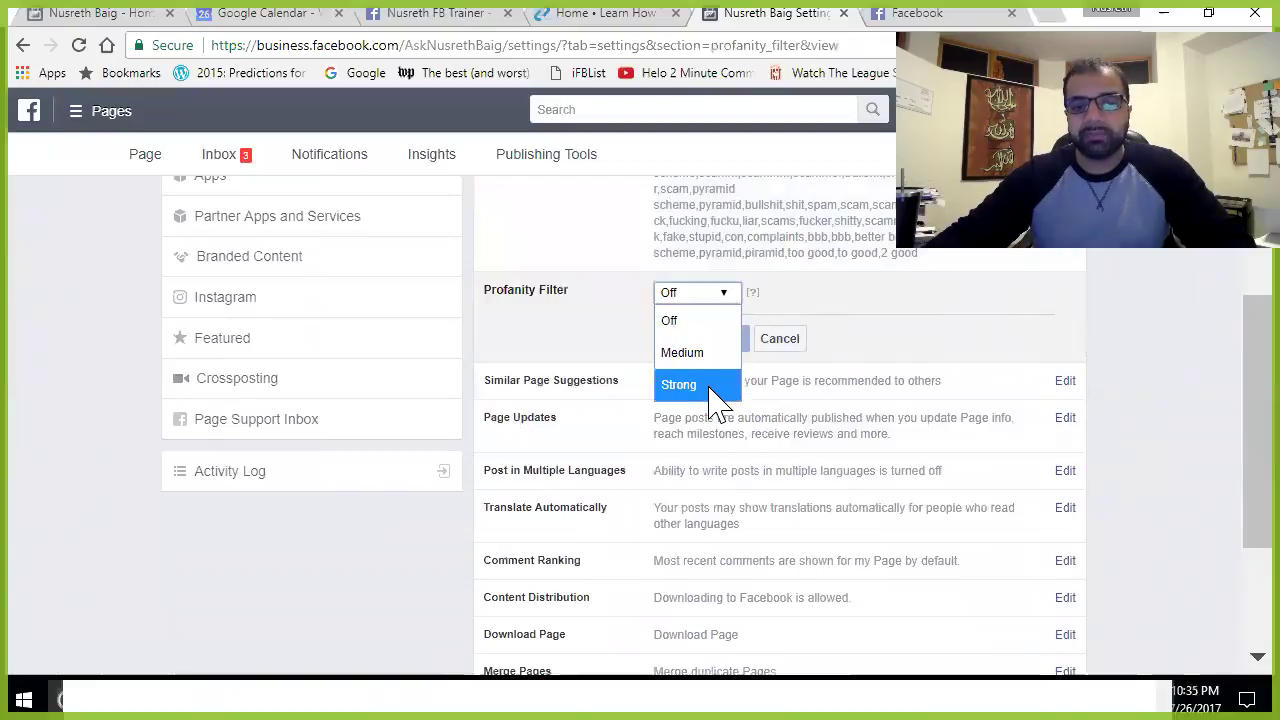
left_click(757, 300)
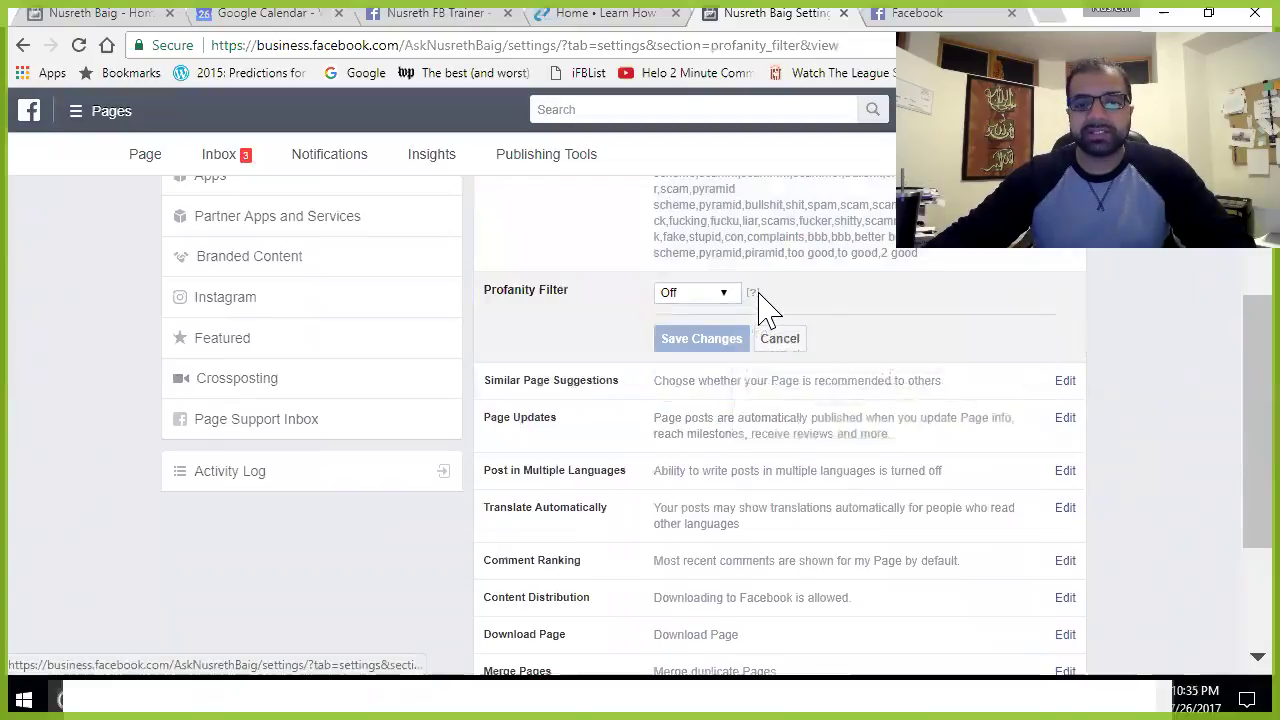
mouse_move(754, 300)
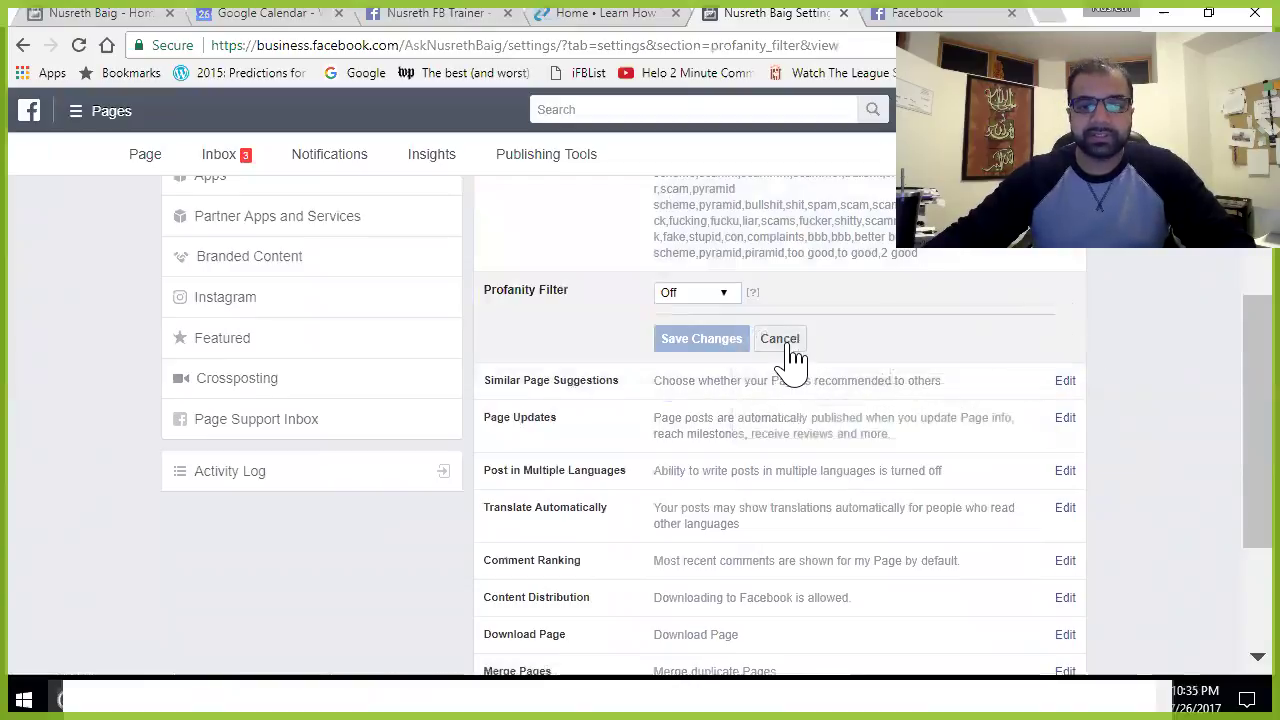
left_click(780, 340)
Step: Examine the Similar Page Suggestions, Page Updates and Post in Multiple Languages options, closing each without saving changes
left_click(1065, 328)
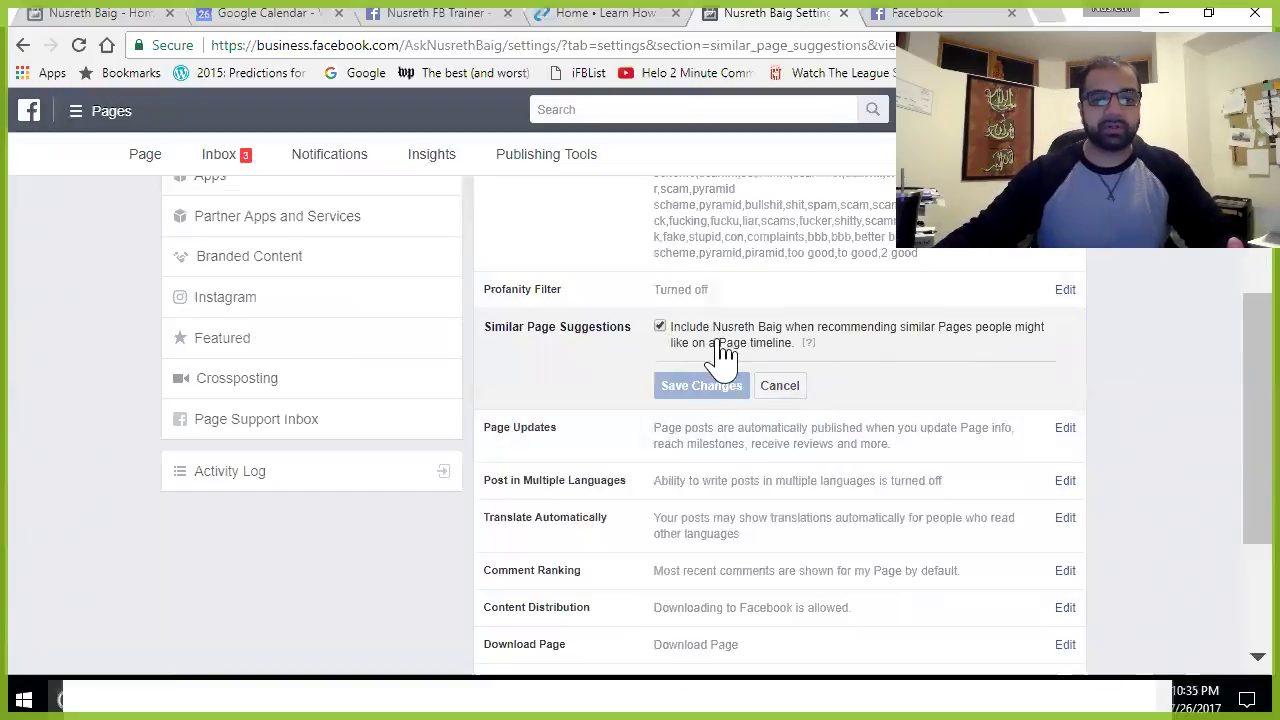
left_click(778, 388)
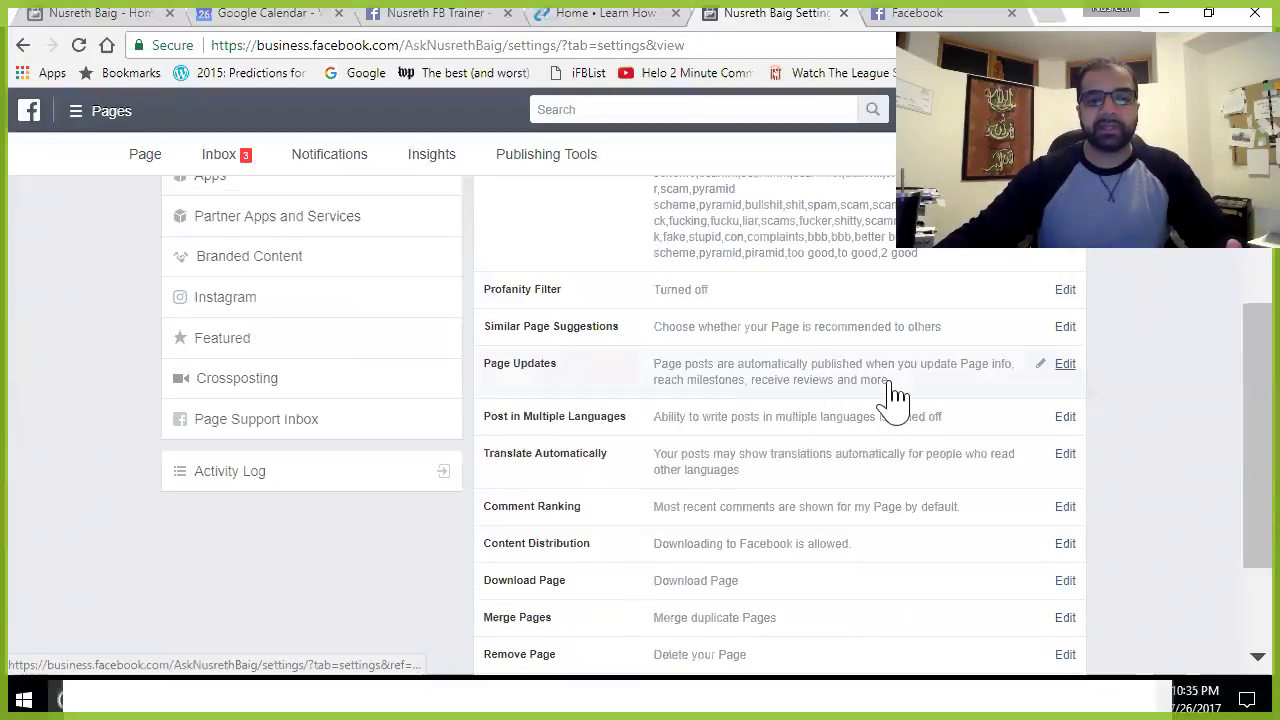
left_click(1065, 364)
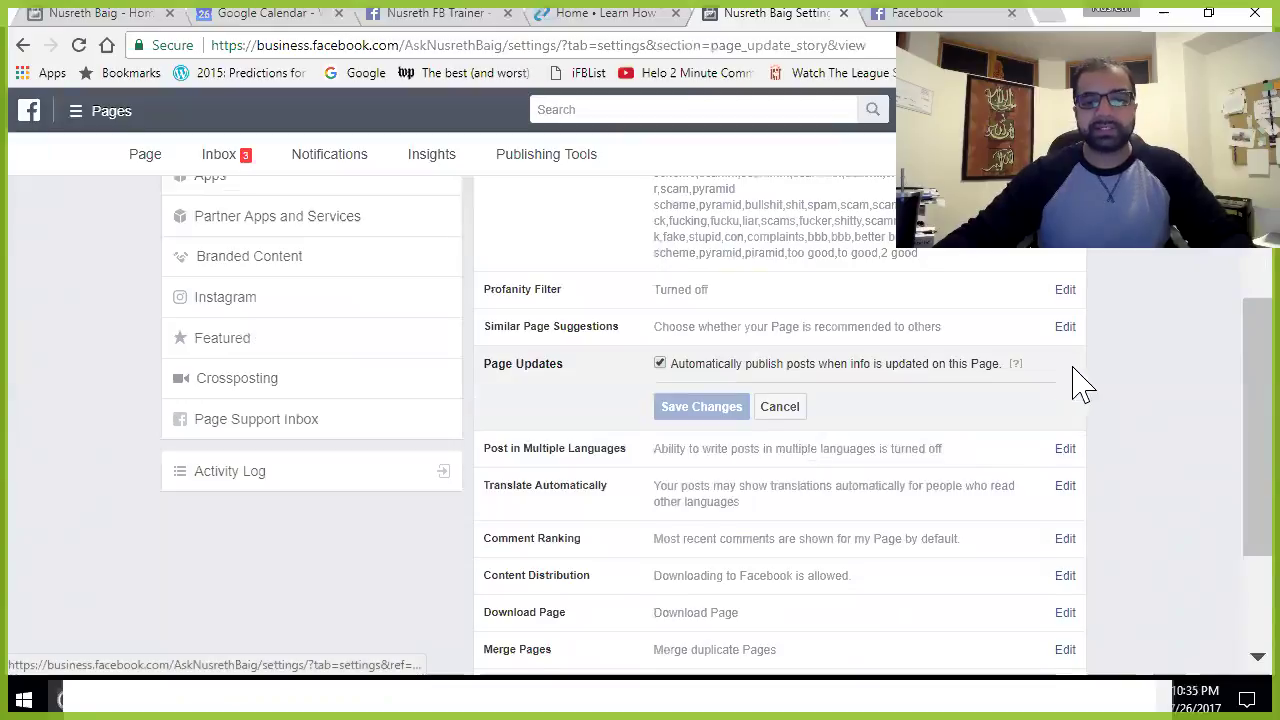
left_click(785, 407)
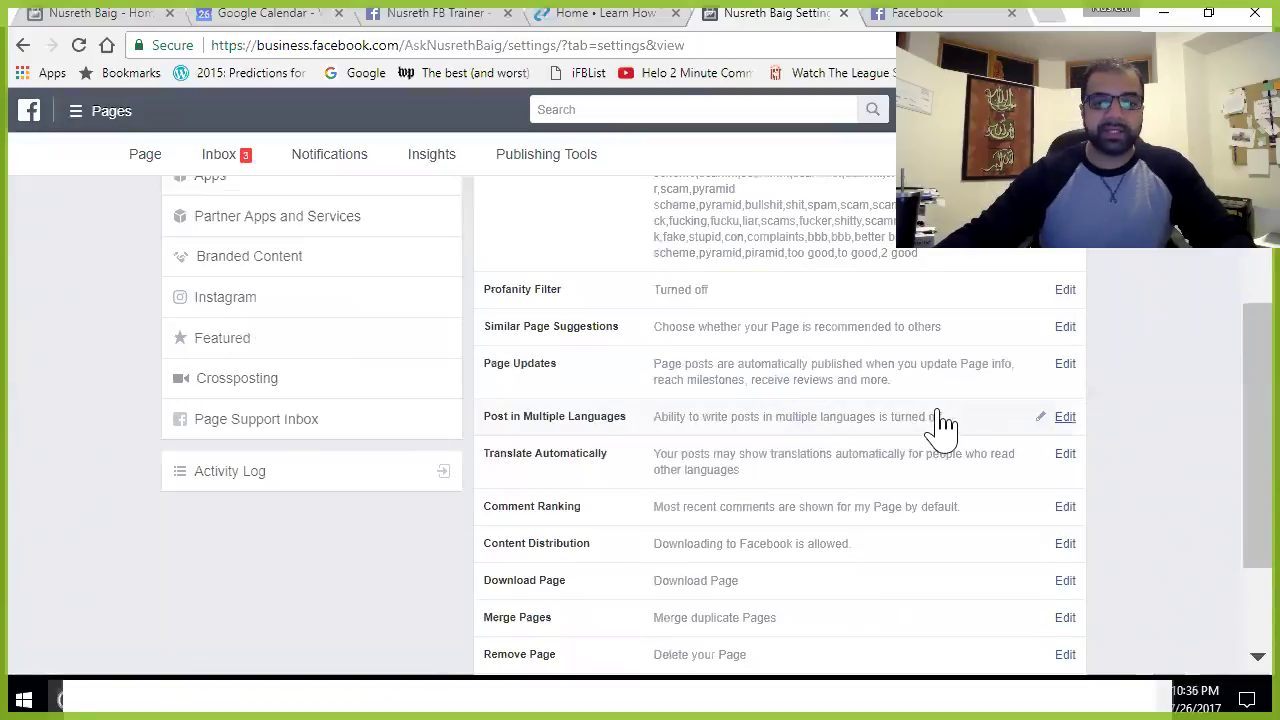
left_click(1066, 418)
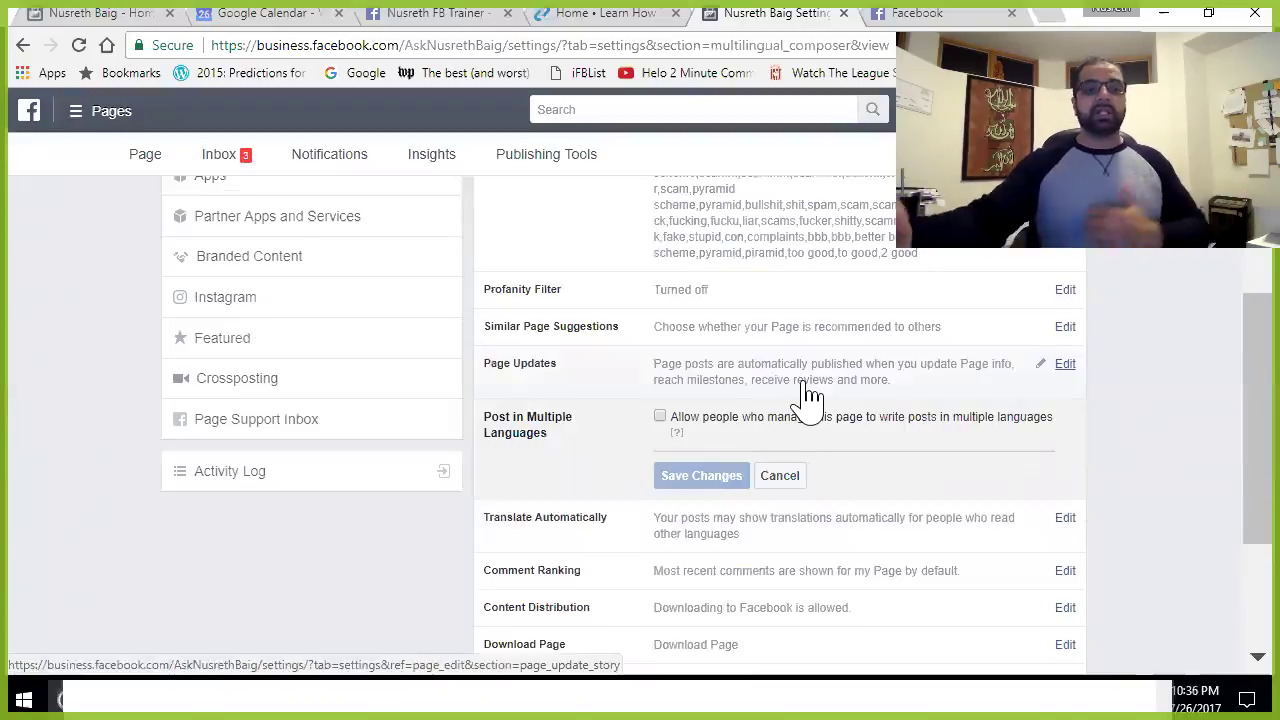
left_click(802, 478)
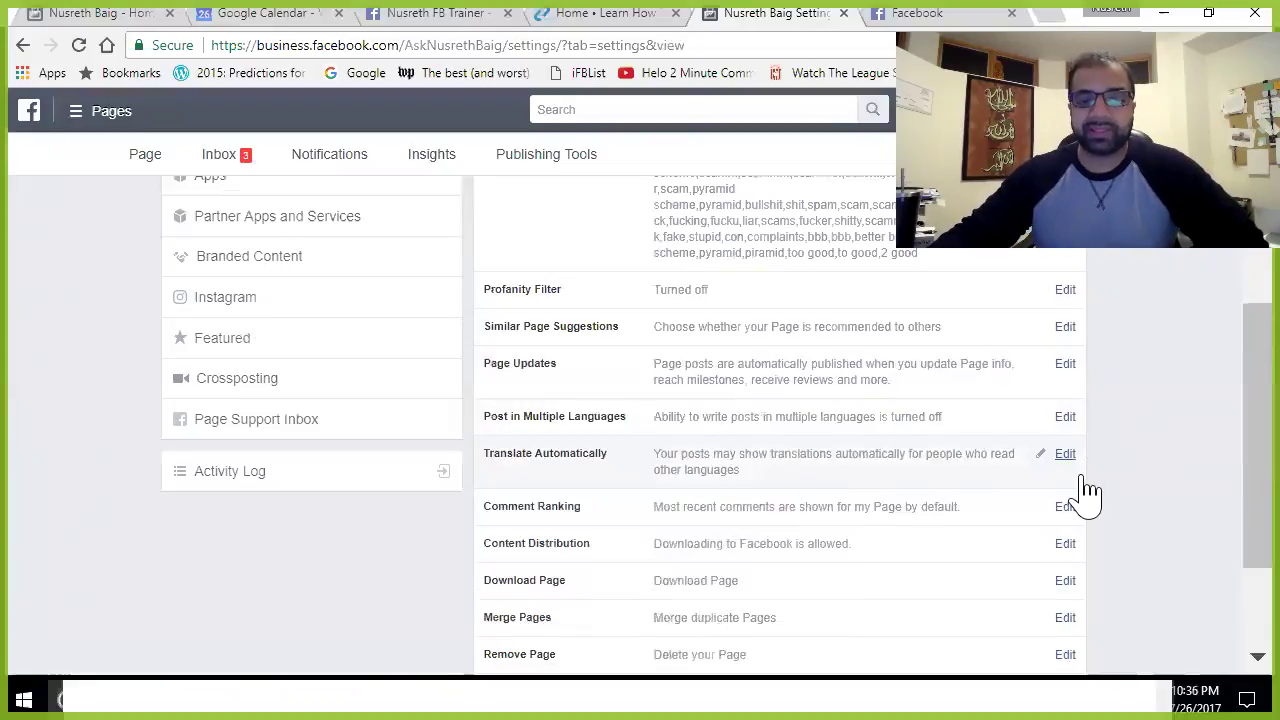
Step: Examine the Comment Ranking option and the remaining general settings, leaving them without saving changes
scroll(1098, 490, "down", 1)
scroll(1098, 490, "down", 1)
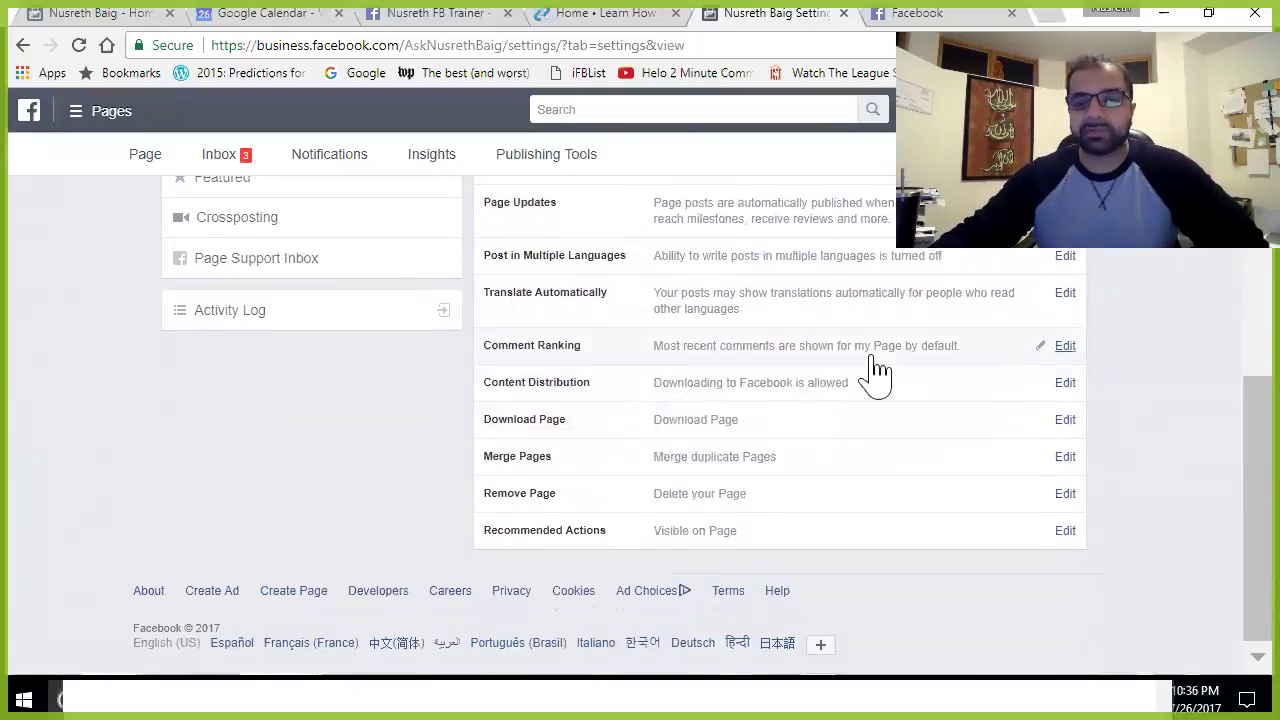
left_click(1065, 346)
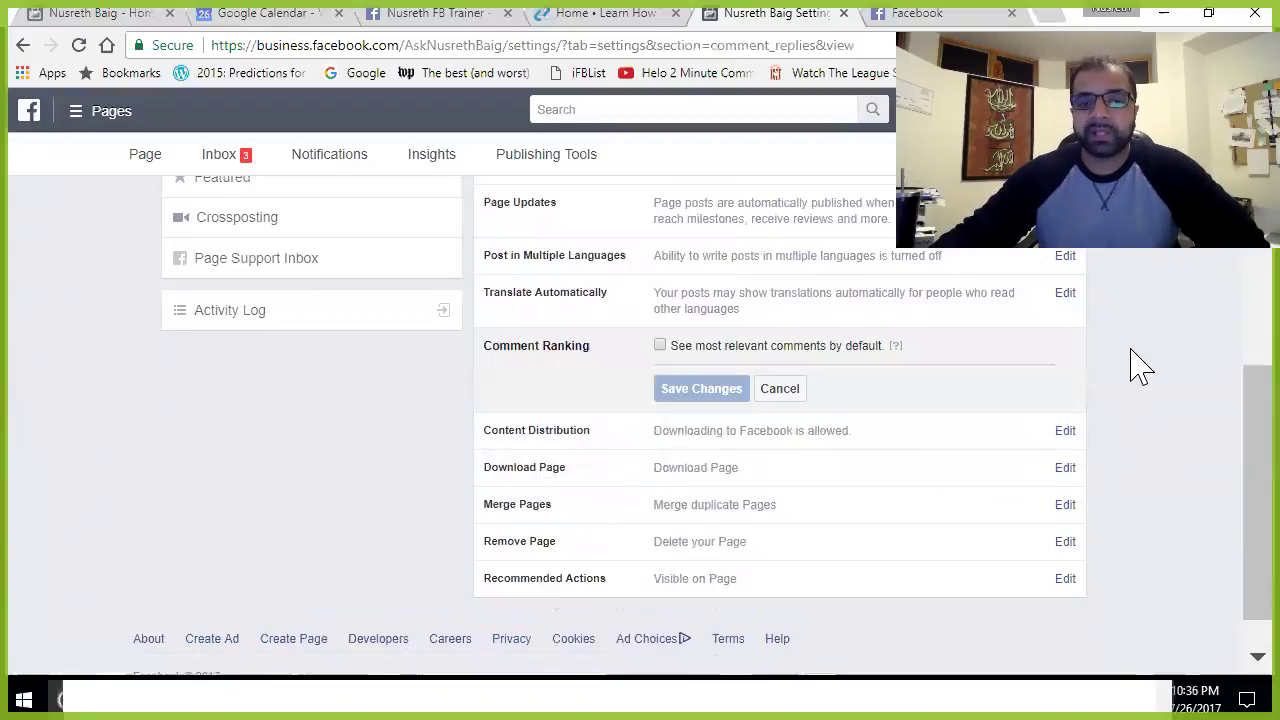
left_click(779, 390)
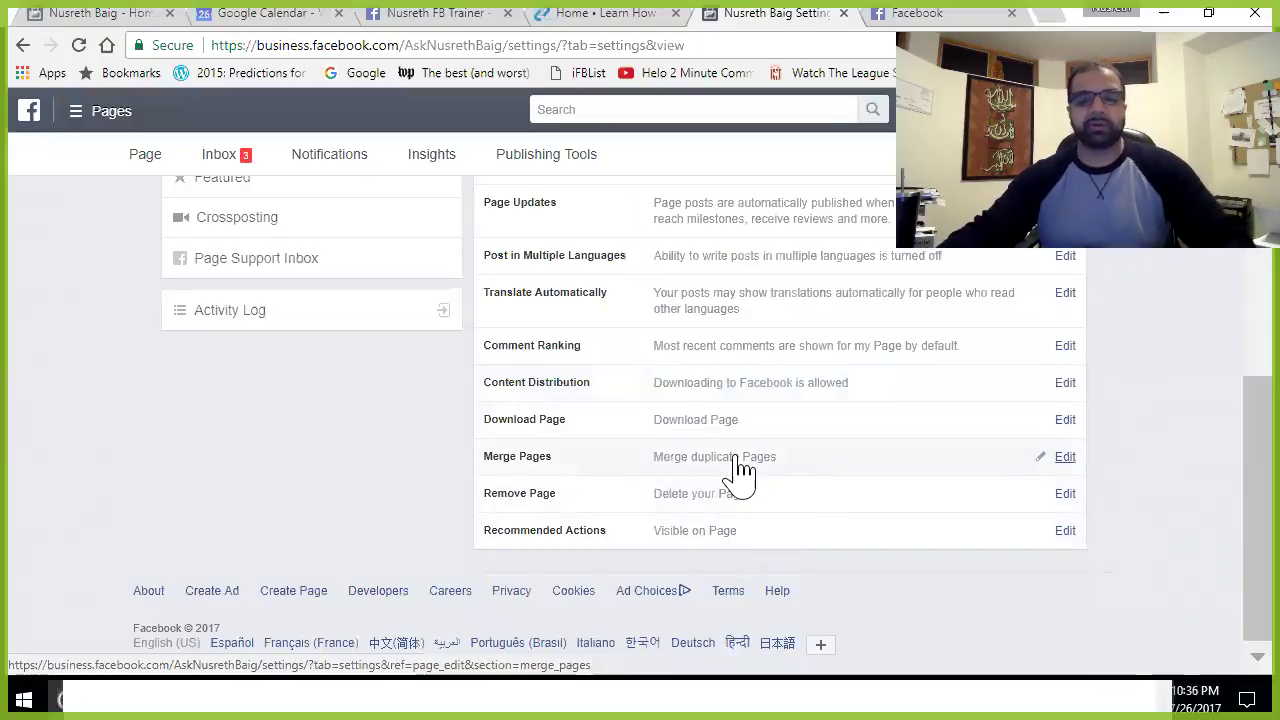
scroll(214, 503, "up", 2)
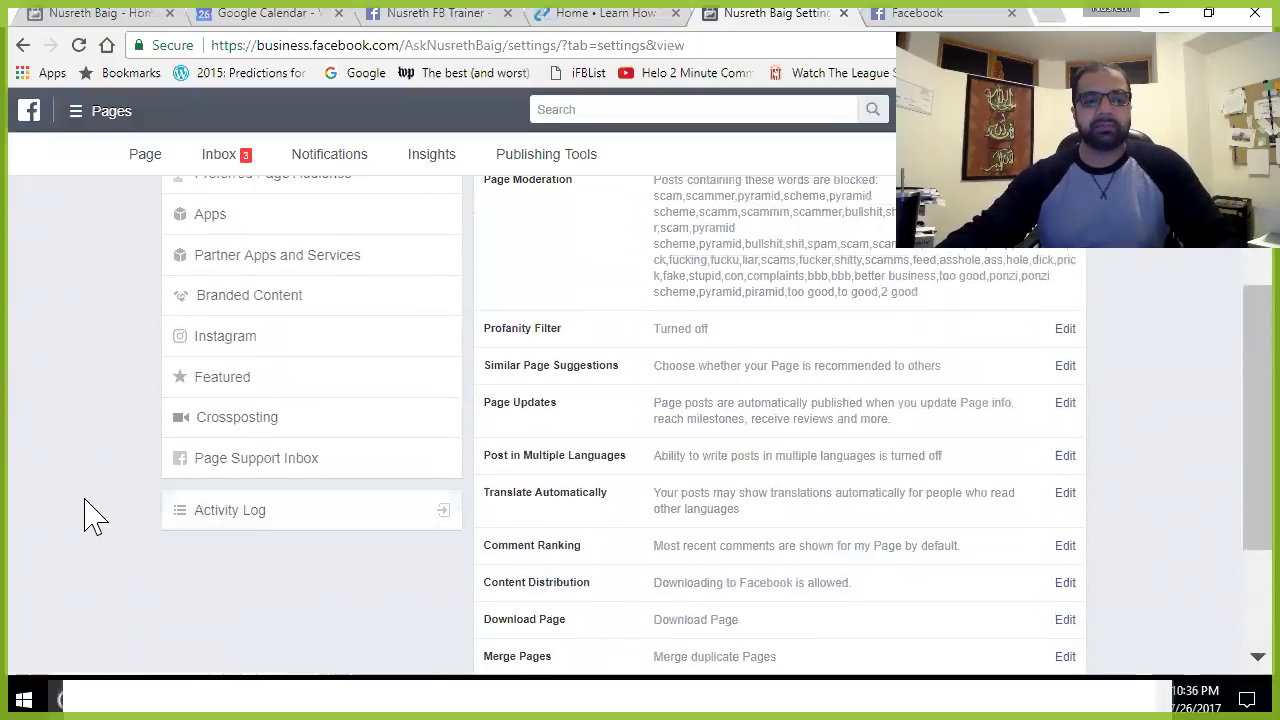
Step: Open the Edit Page settings and examine the default tabs option and the list of page tabs
scroll(100, 518, "up", 4)
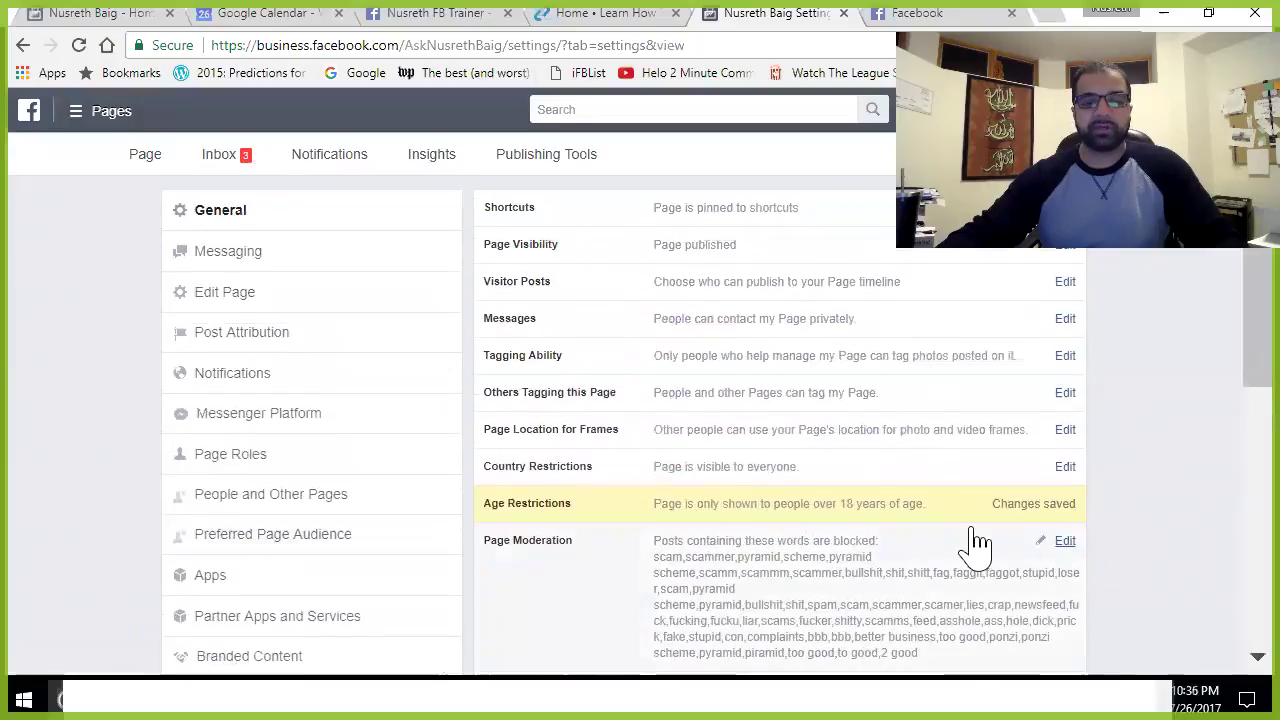
left_click(258, 300)
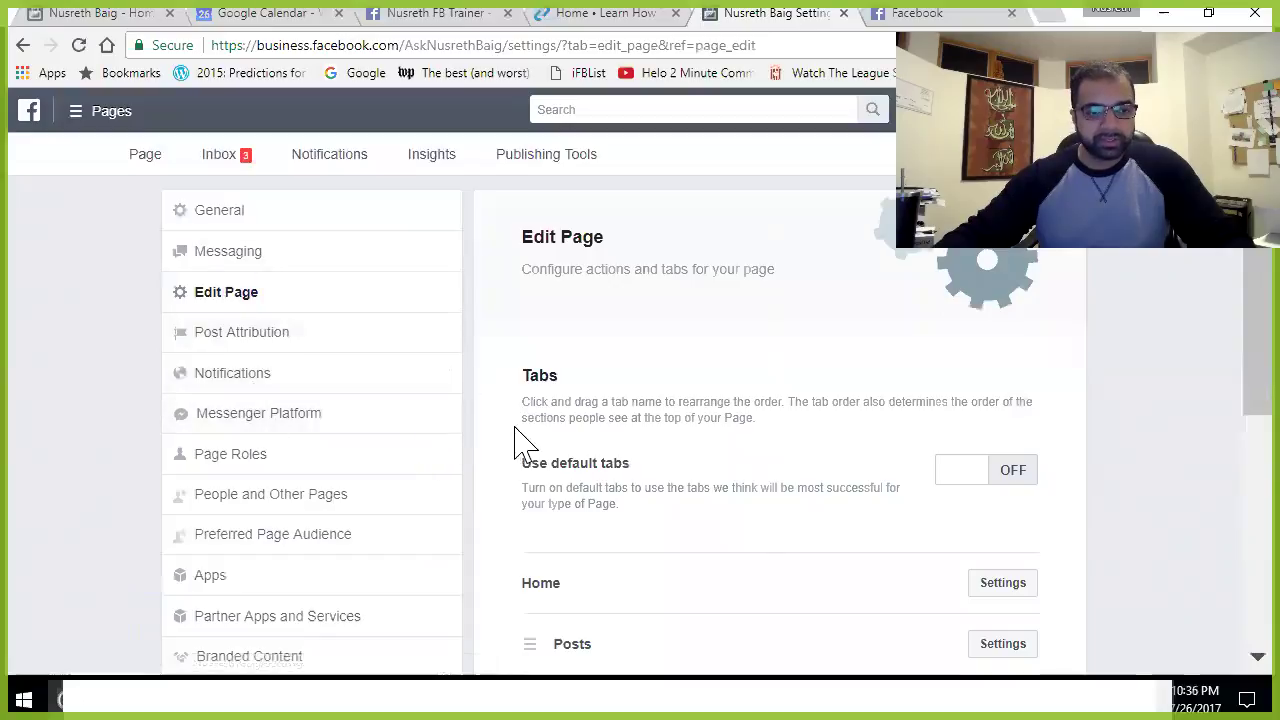
scroll(280, 450, "down", 1)
scroll(391, 514, "down", 2)
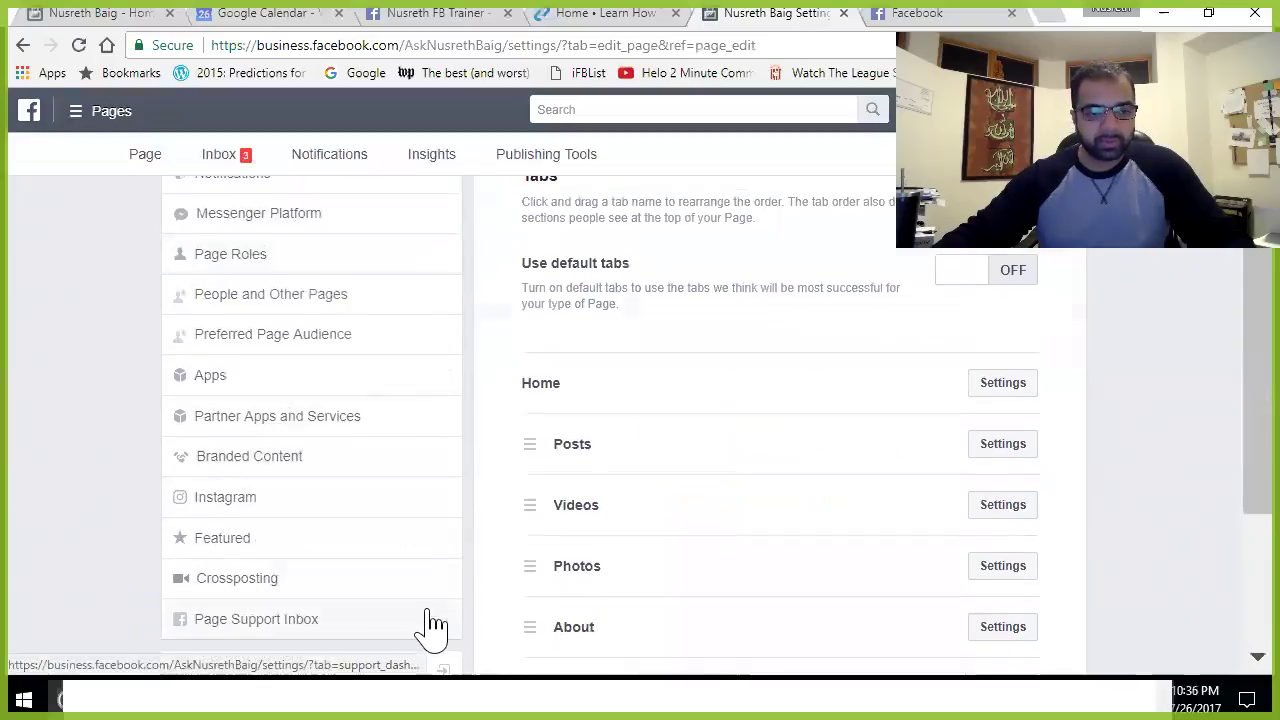
scroll(429, 629, "up", 2)
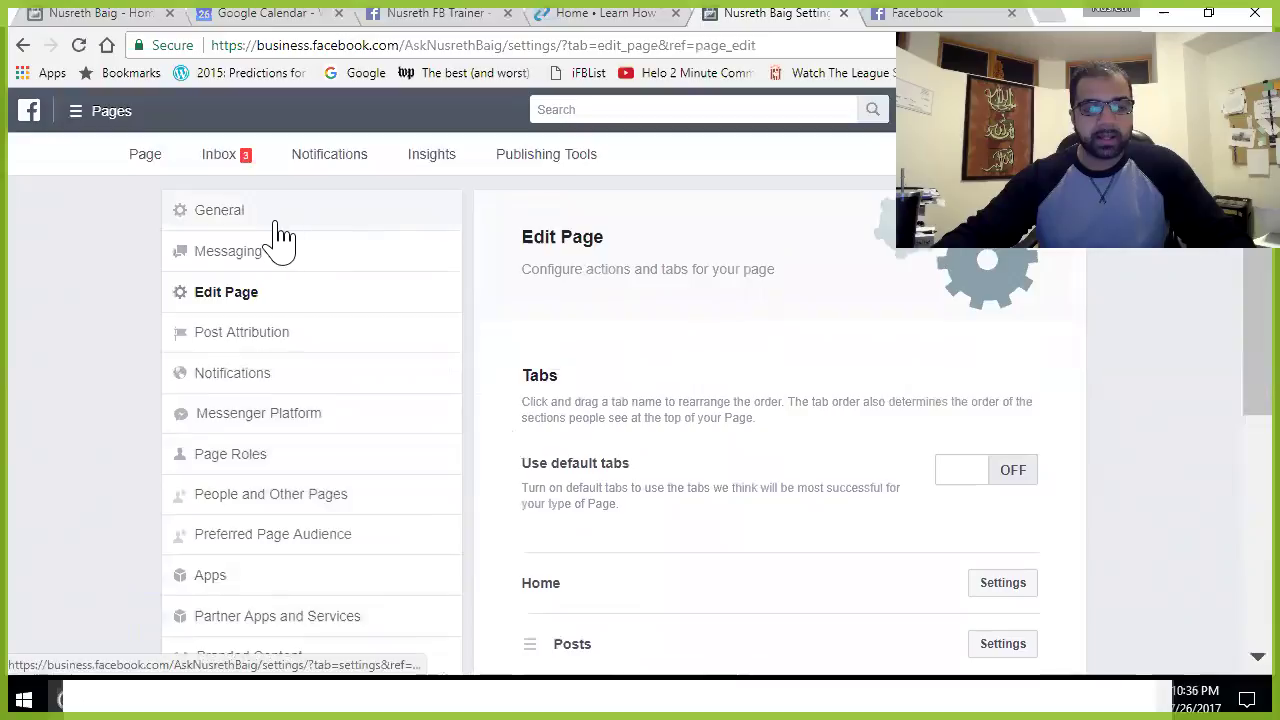
Step: Return to the page's home view and look over its About summary, additional page actions and cover photo
left_click(160, 168)
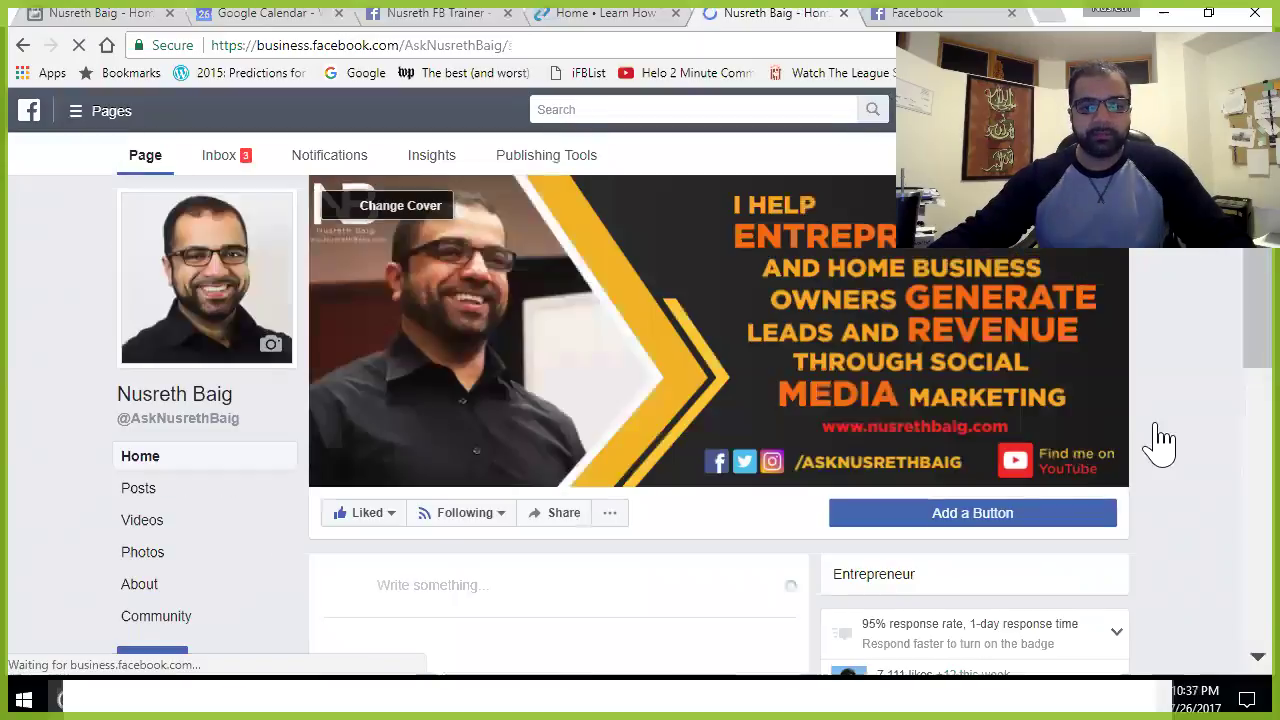
scroll(1183, 435, "down", 4)
scroll(1186, 435, "down", 3)
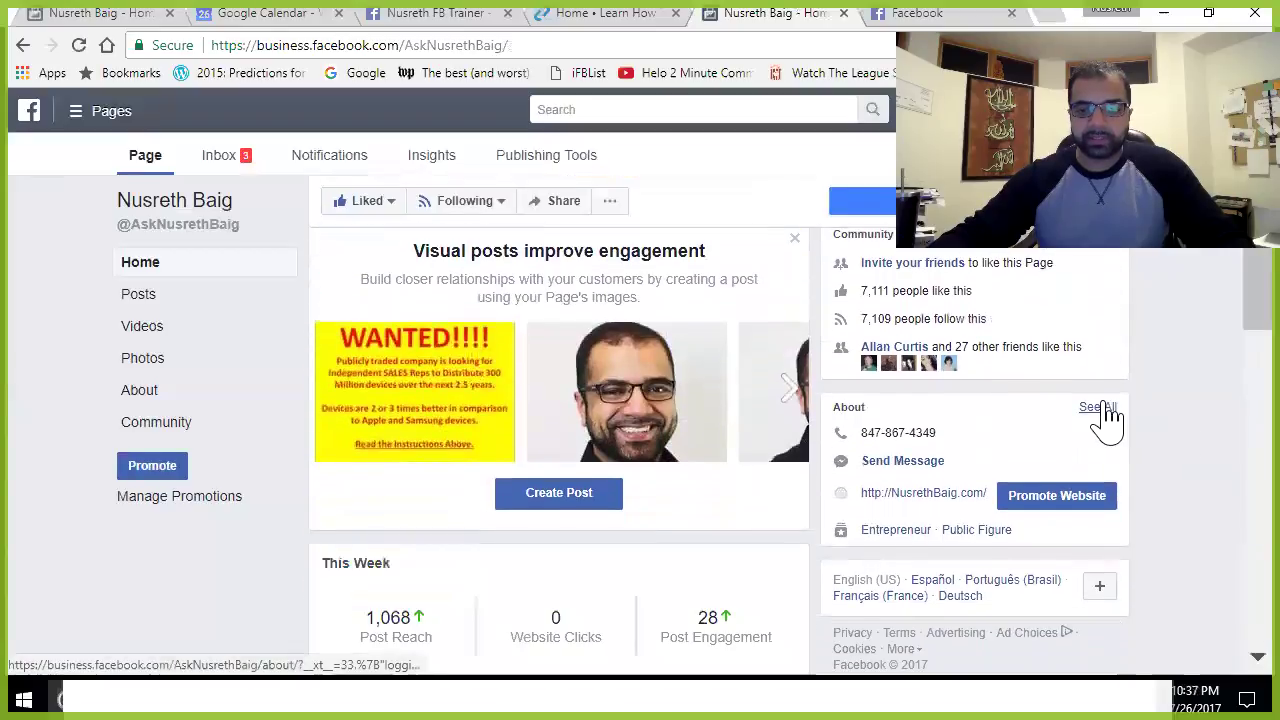
left_click(609, 203)
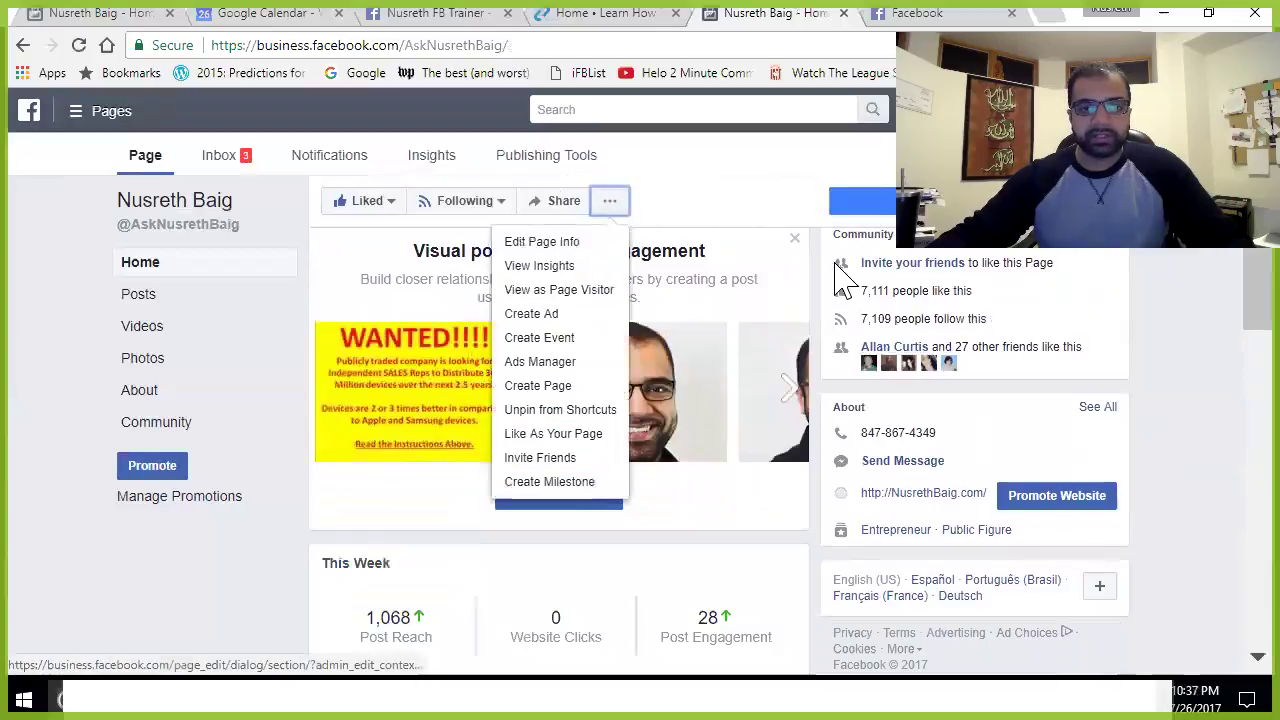
scroll(1138, 418, "up", 3)
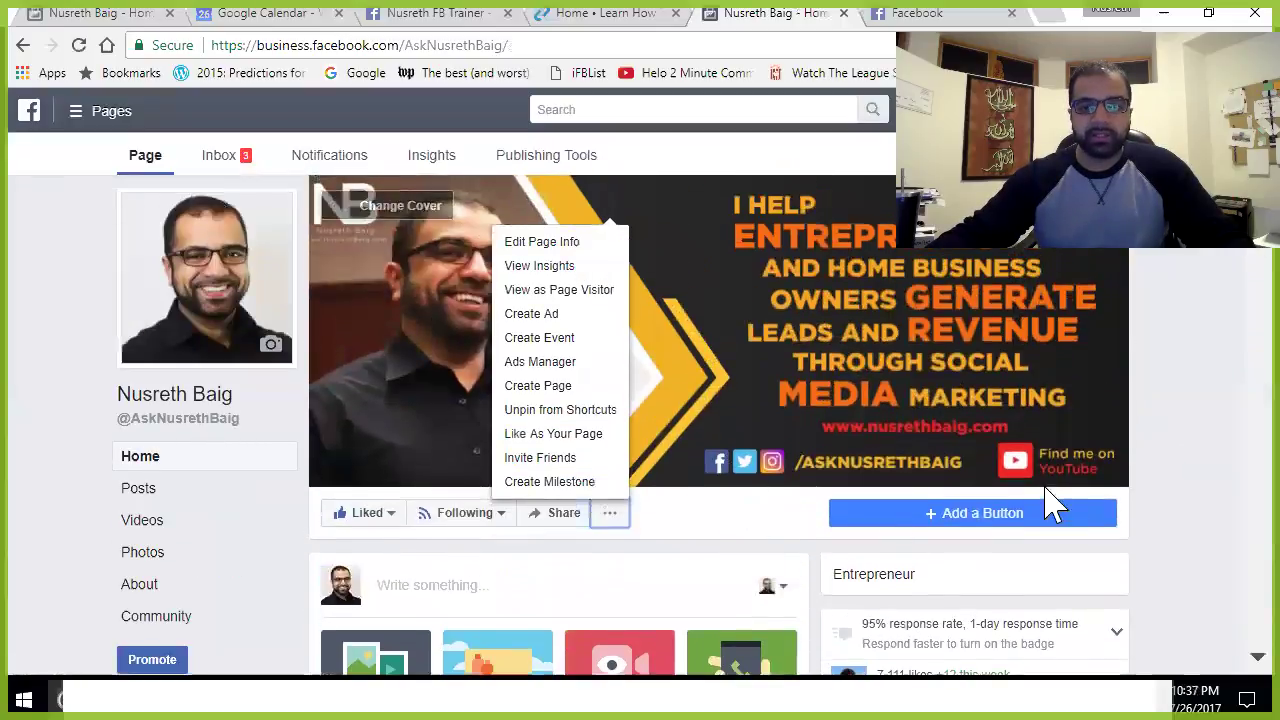
left_click(1158, 466)
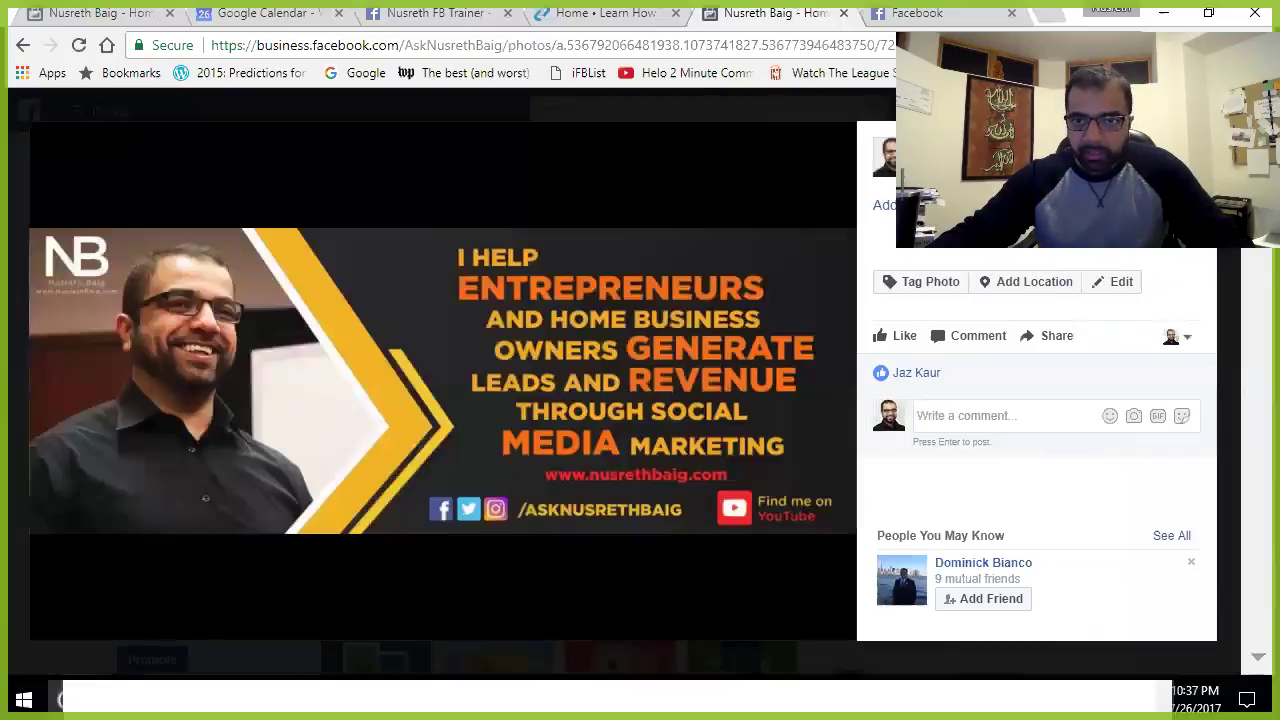
key("Escape")
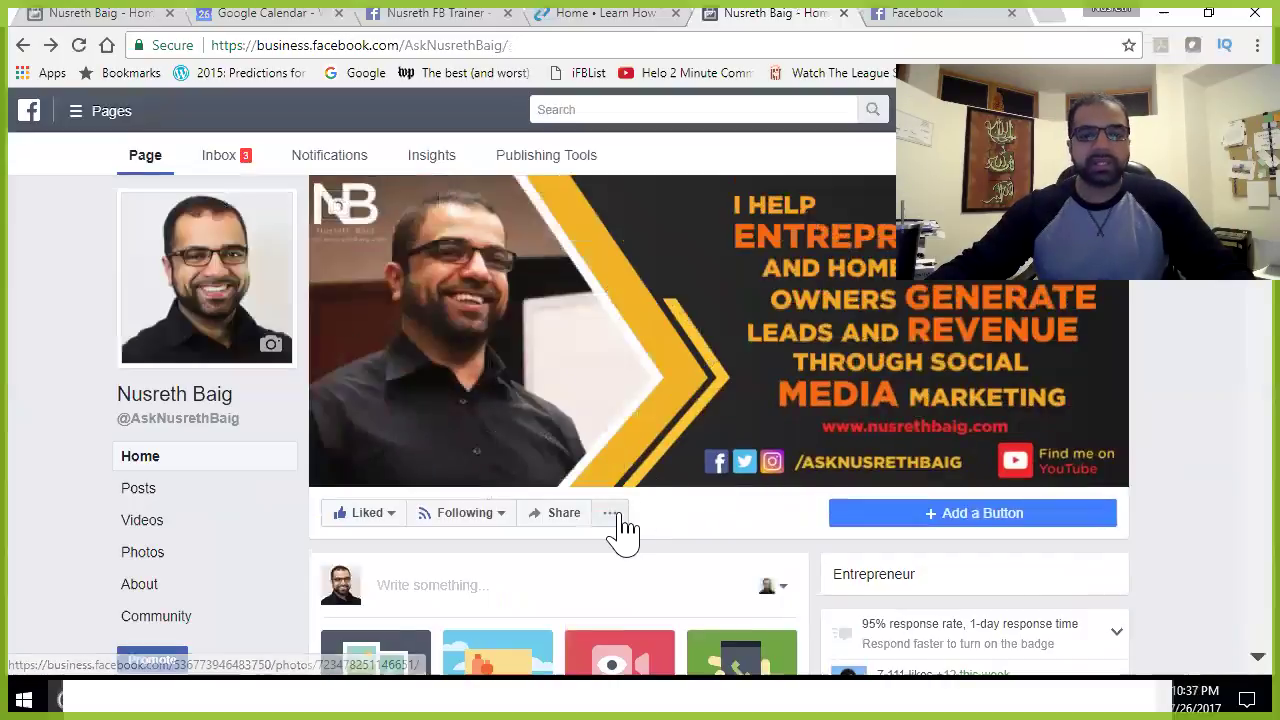
Step: Review the general, contact and location fields in Edit Page Info, then open the full About section
left_click(612, 515)
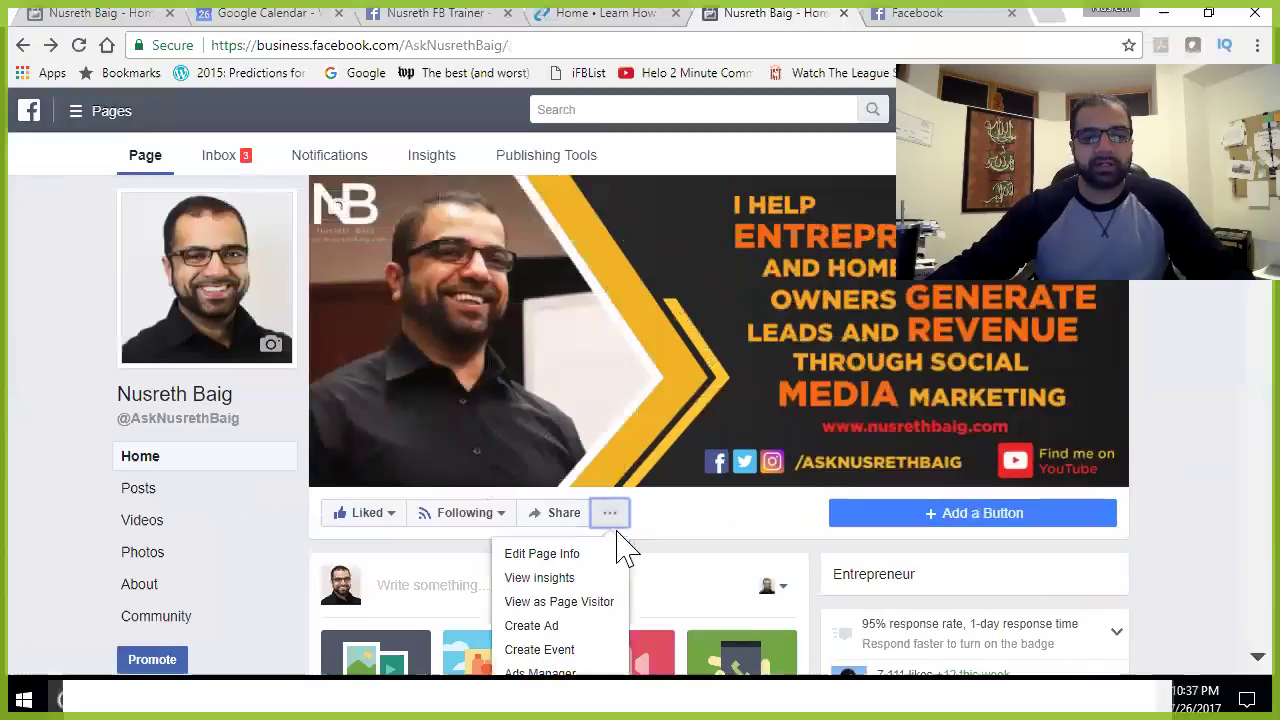
left_click(586, 558)
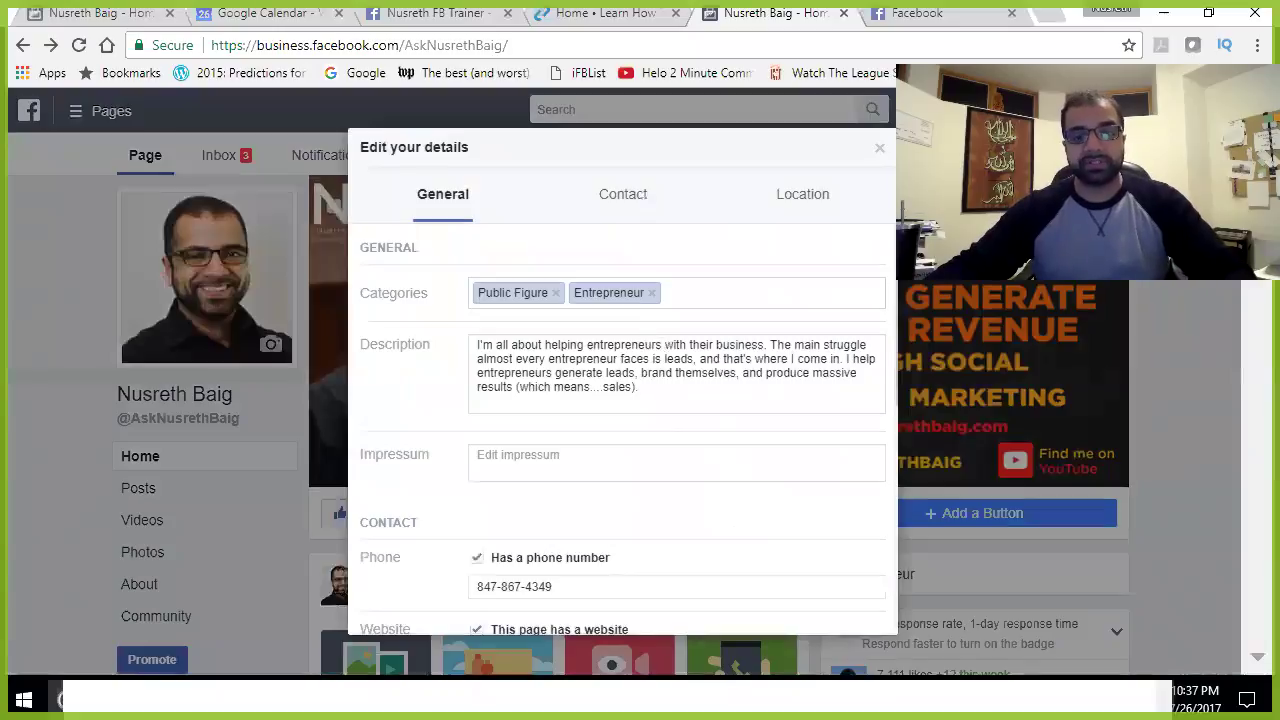
scroll(645, 440, "down", 3)
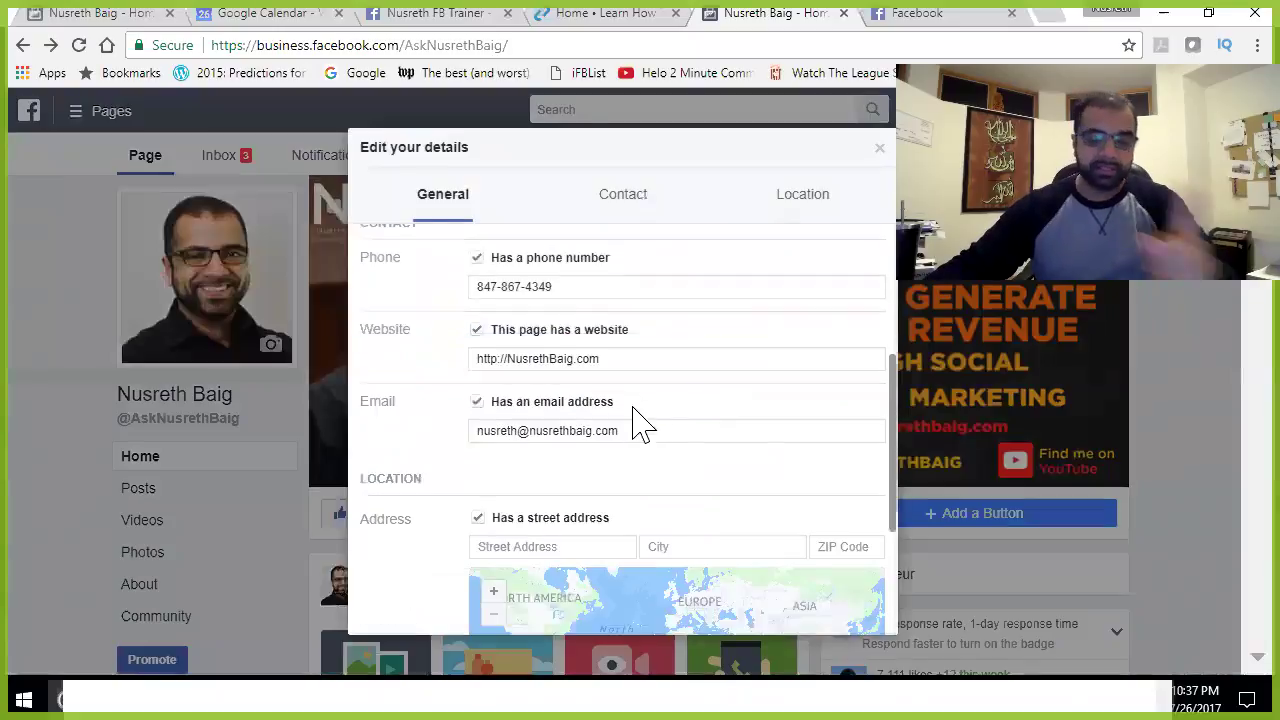
scroll(640, 480, "down", 3)
left_click(620, 614)
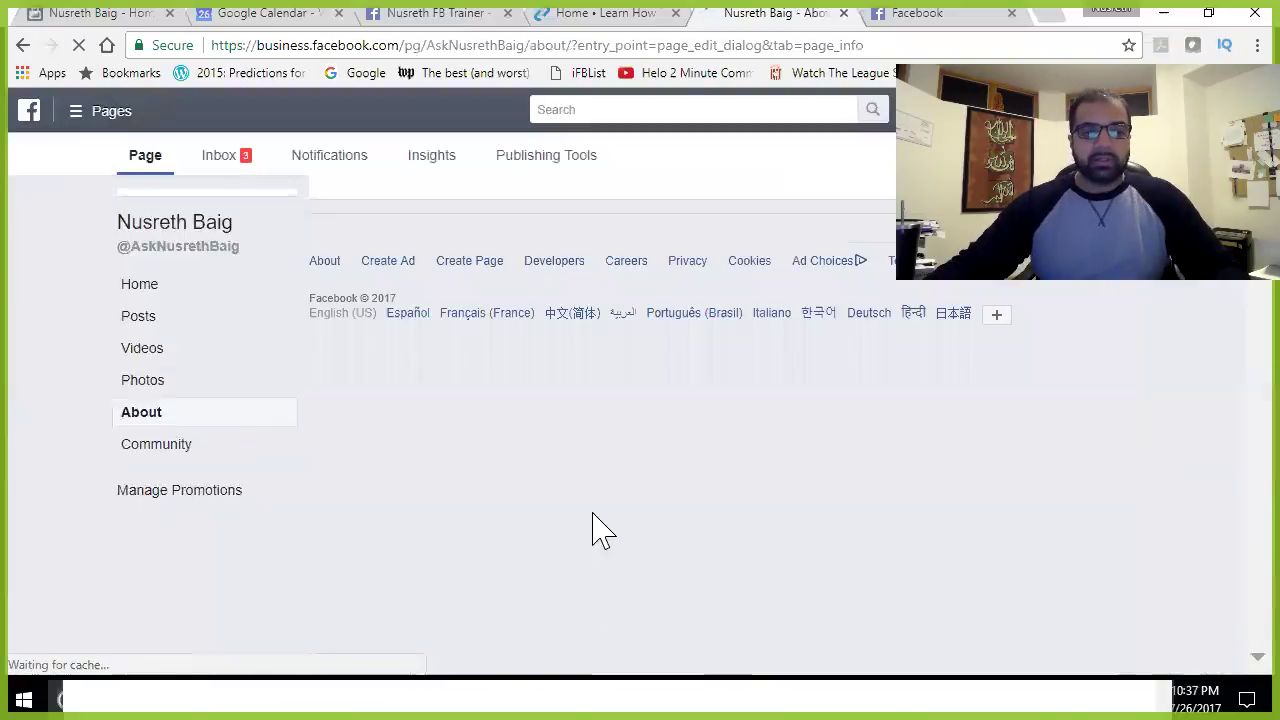
Step: Examine the page's category setting in the About section and cancel it without changes
scroll(1105, 465, "down", 3)
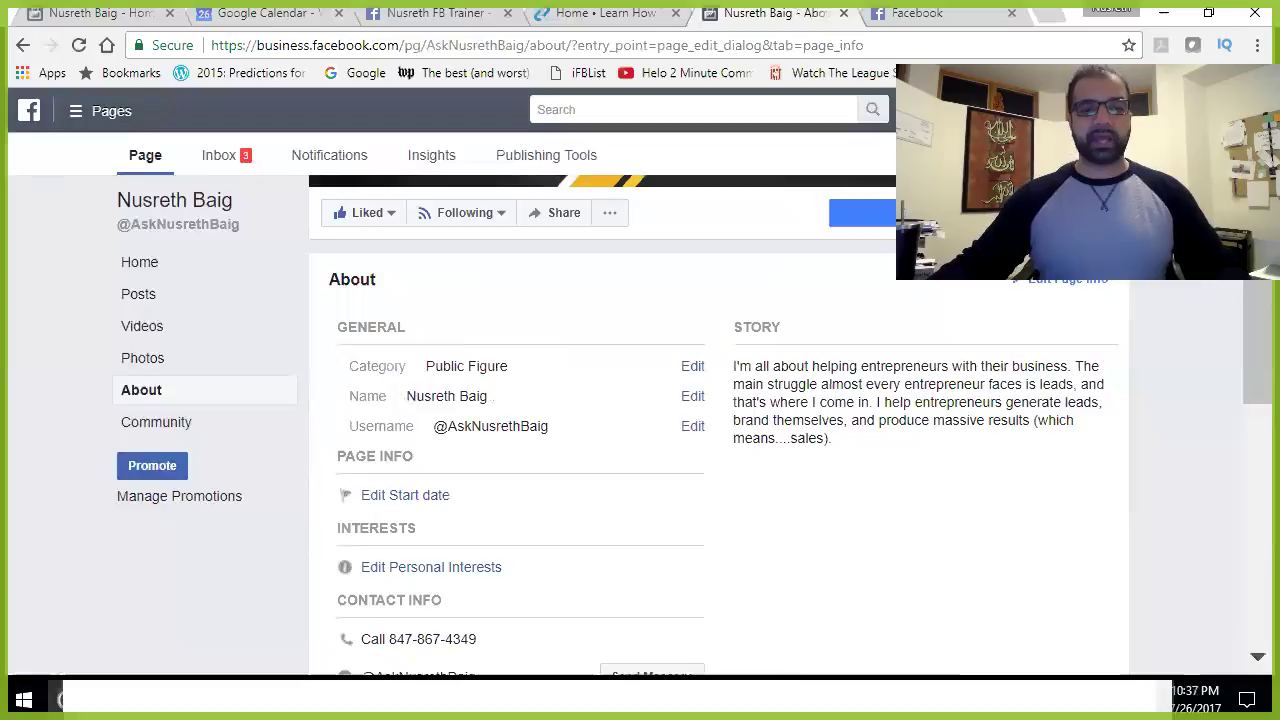
left_click(693, 370)
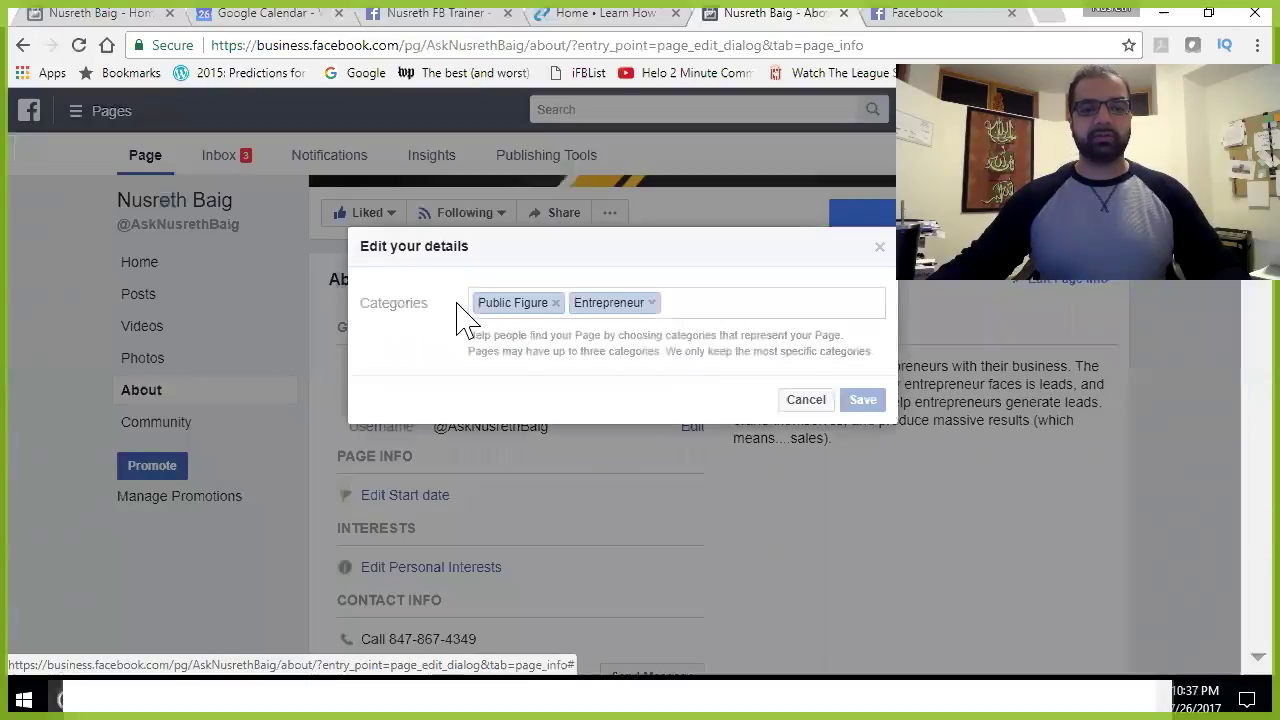
left_click(805, 402)
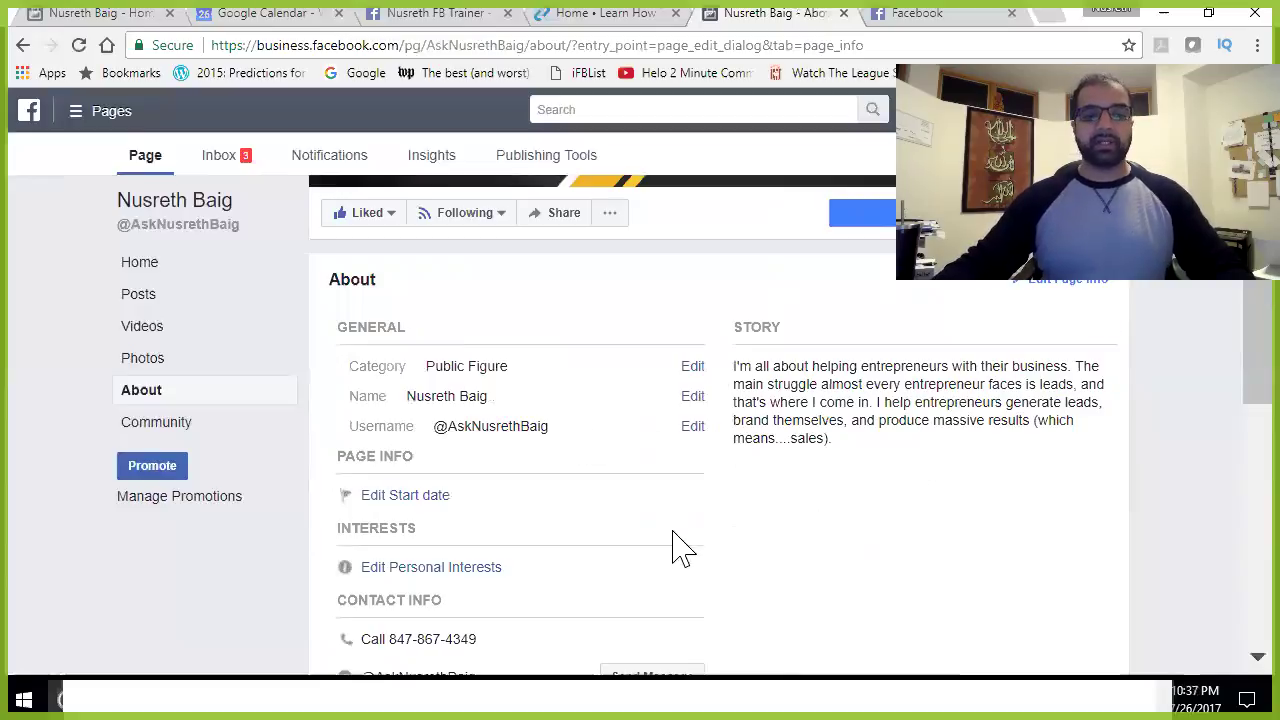
Step: Examine the contact info and More Info entries in the About section, then return to its General details
scroll(680, 548, "down", 2)
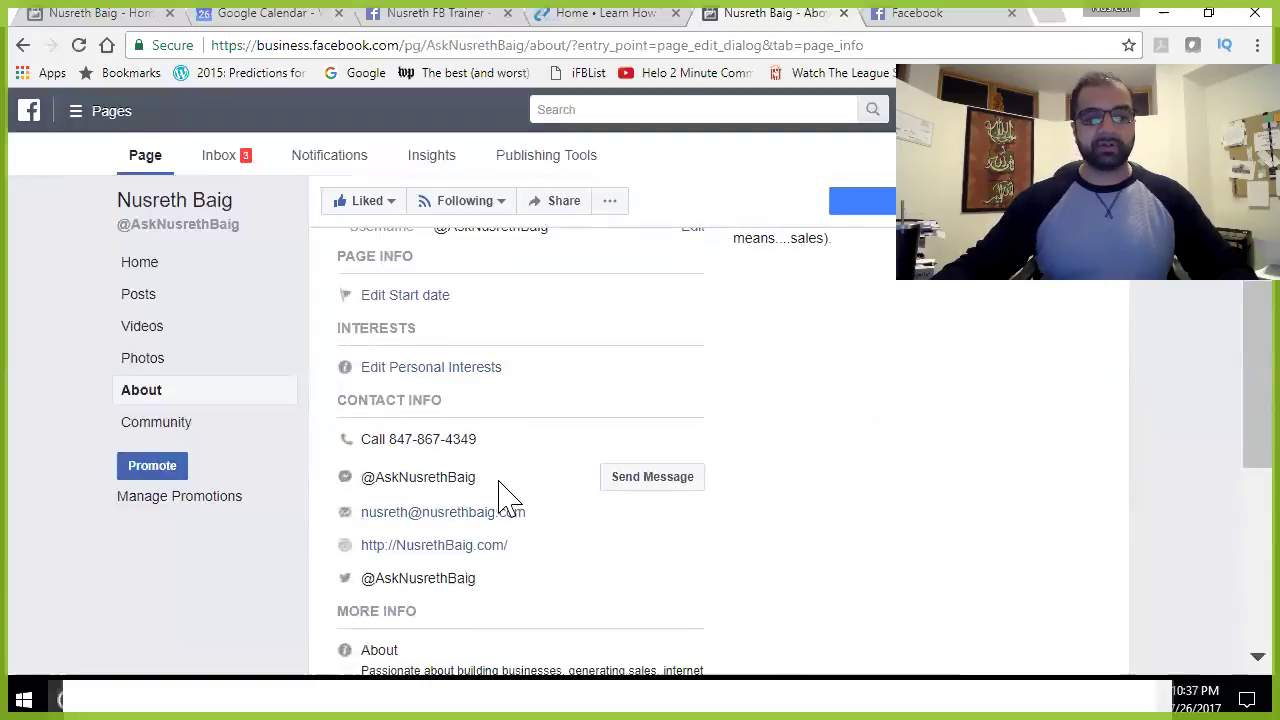
middle_click(872, 530)
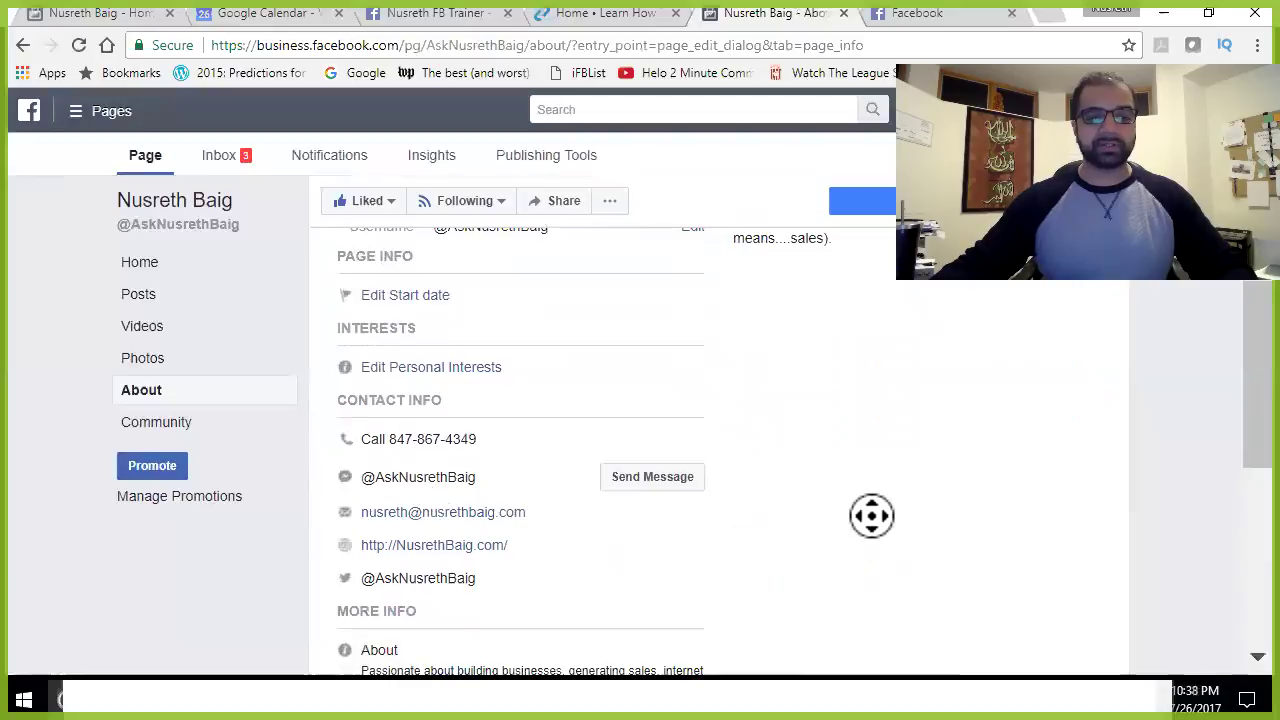
scroll(277, 571, "down", 1)
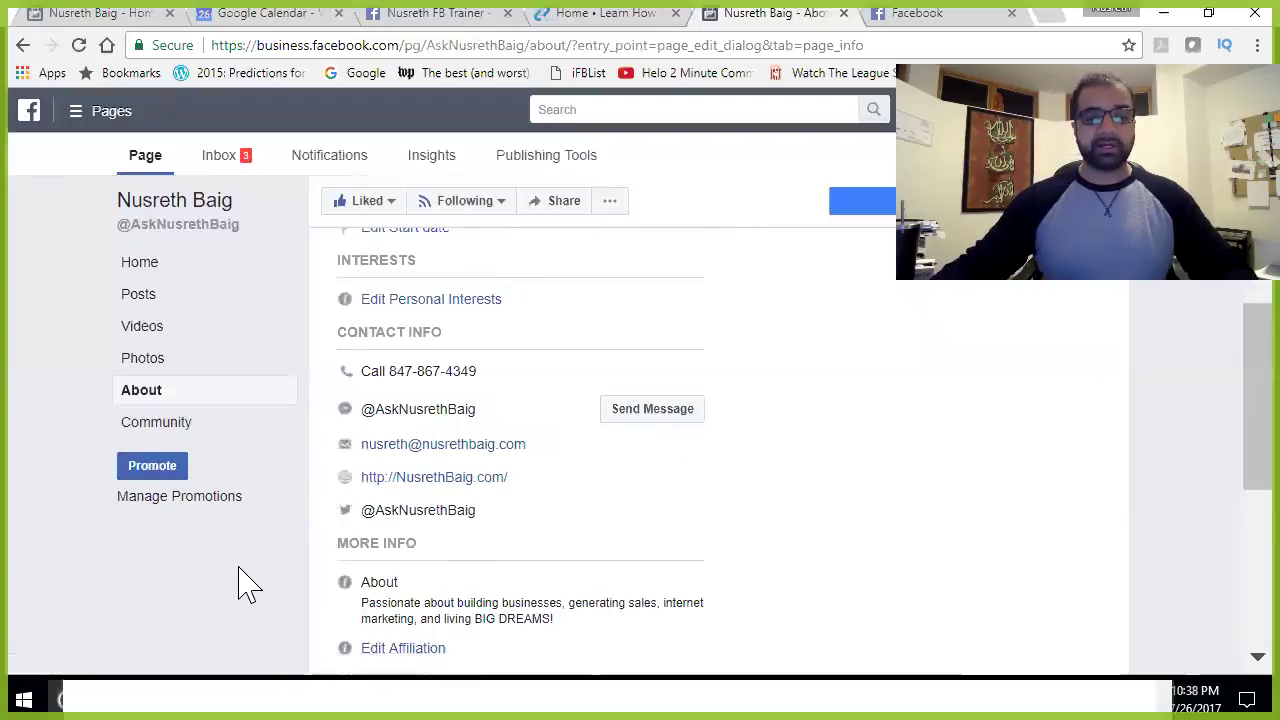
scroll(340, 485, "down", 2)
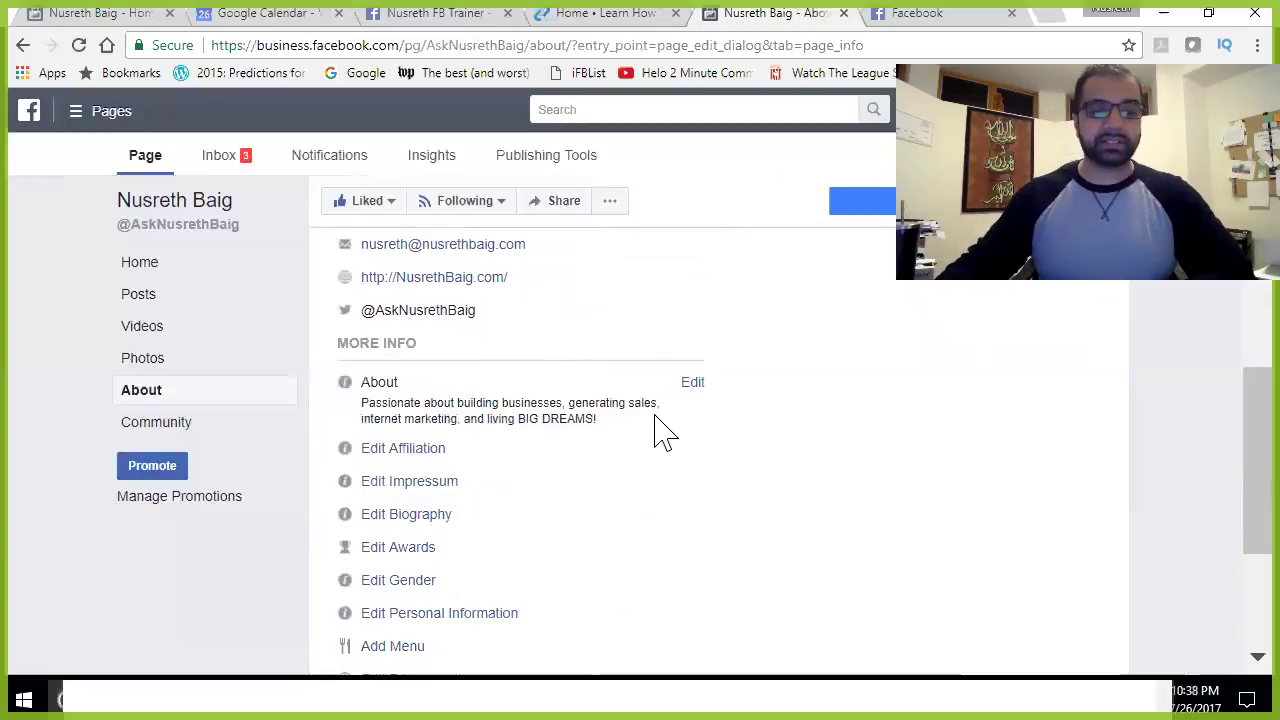
scroll(680, 457, "down", 2)
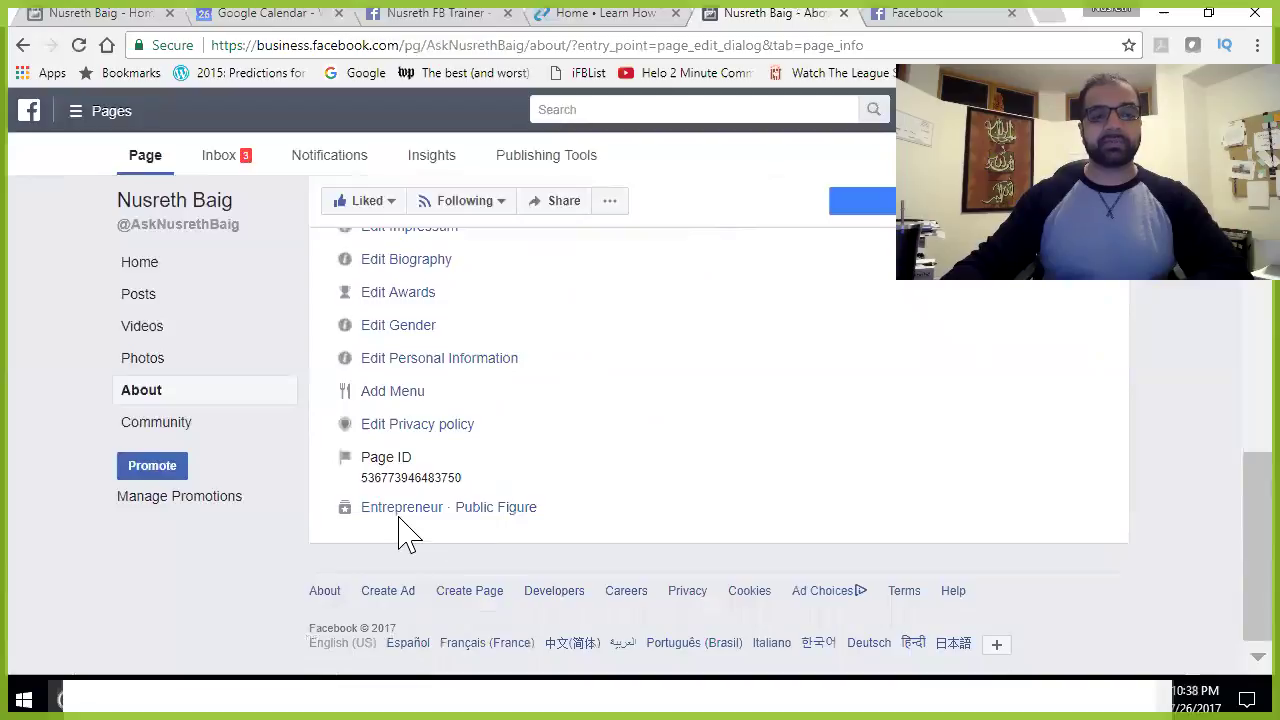
scroll(689, 569, "up", 10)
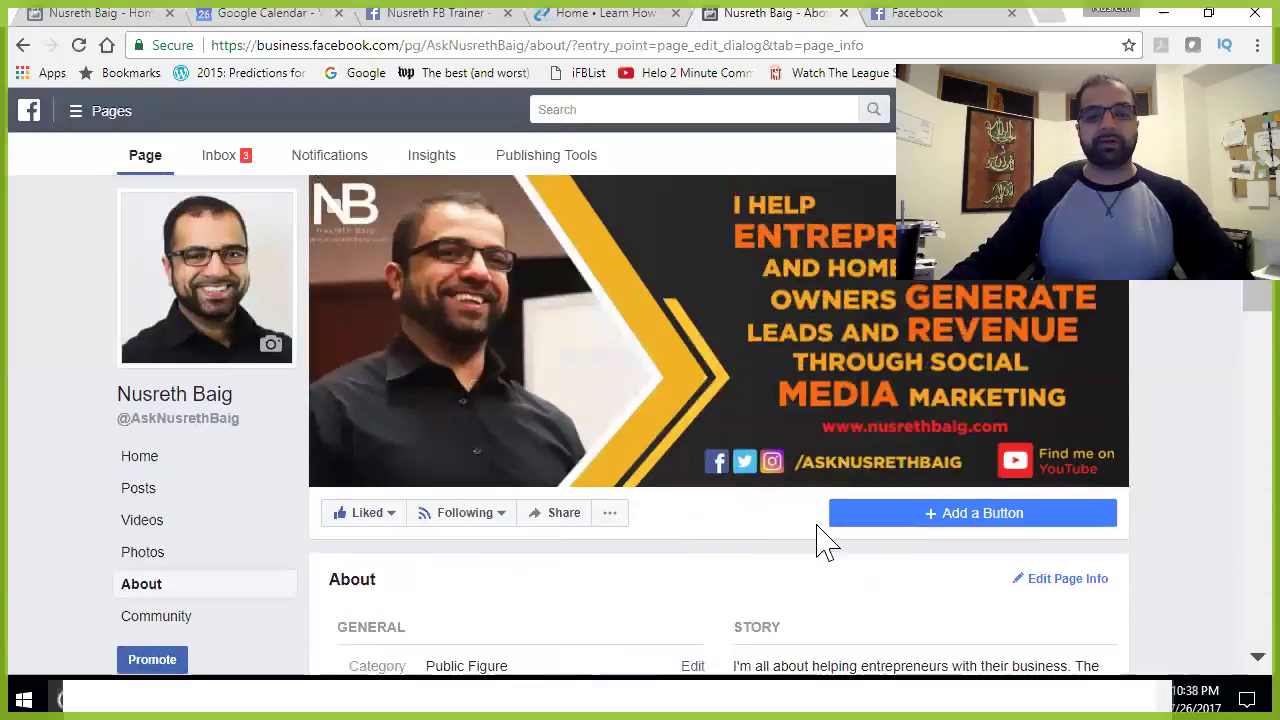
scroll(870, 632, "down", 1)
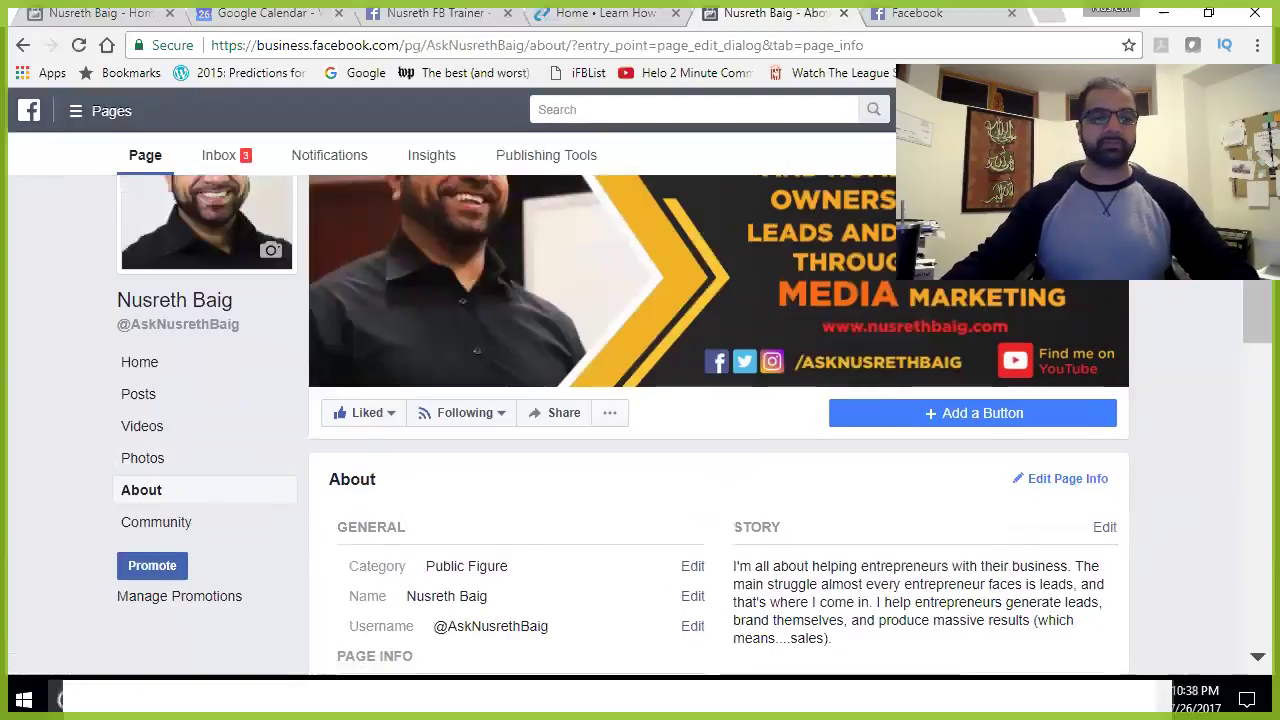
Step: Open the page's Posts section and look through the published posts back to the February video post
left_click(160, 368)
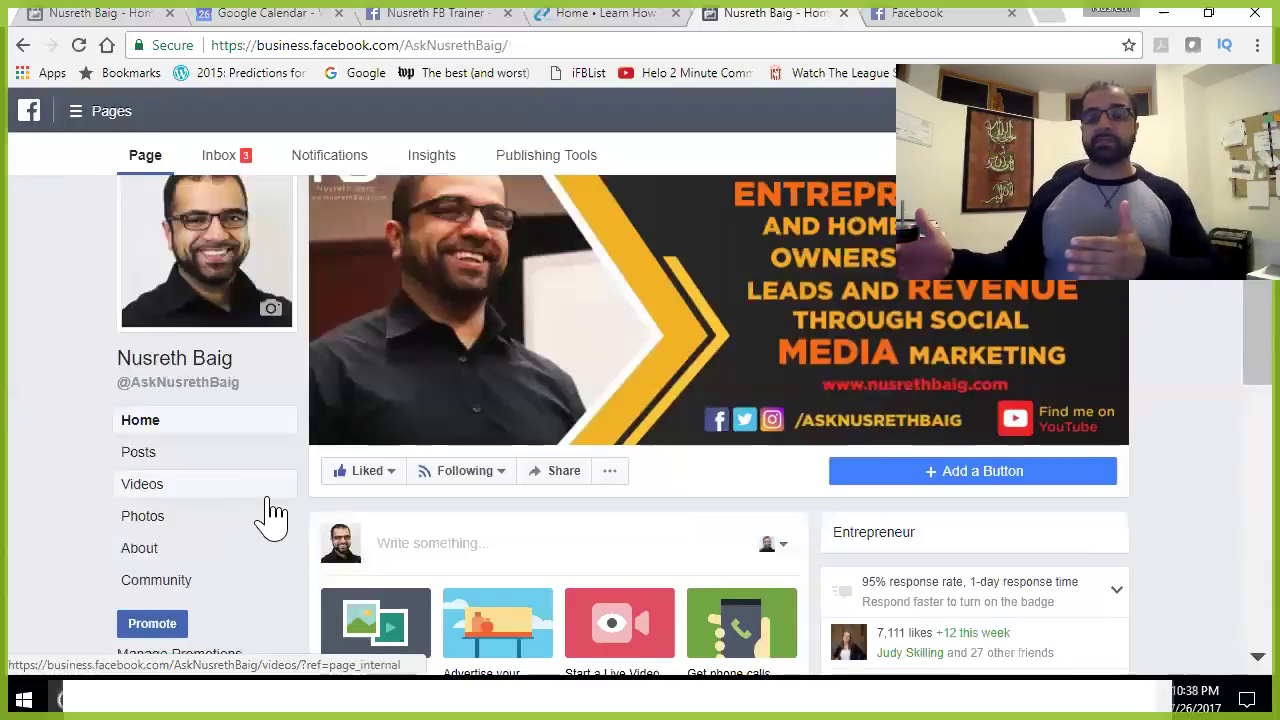
left_click(219, 442)
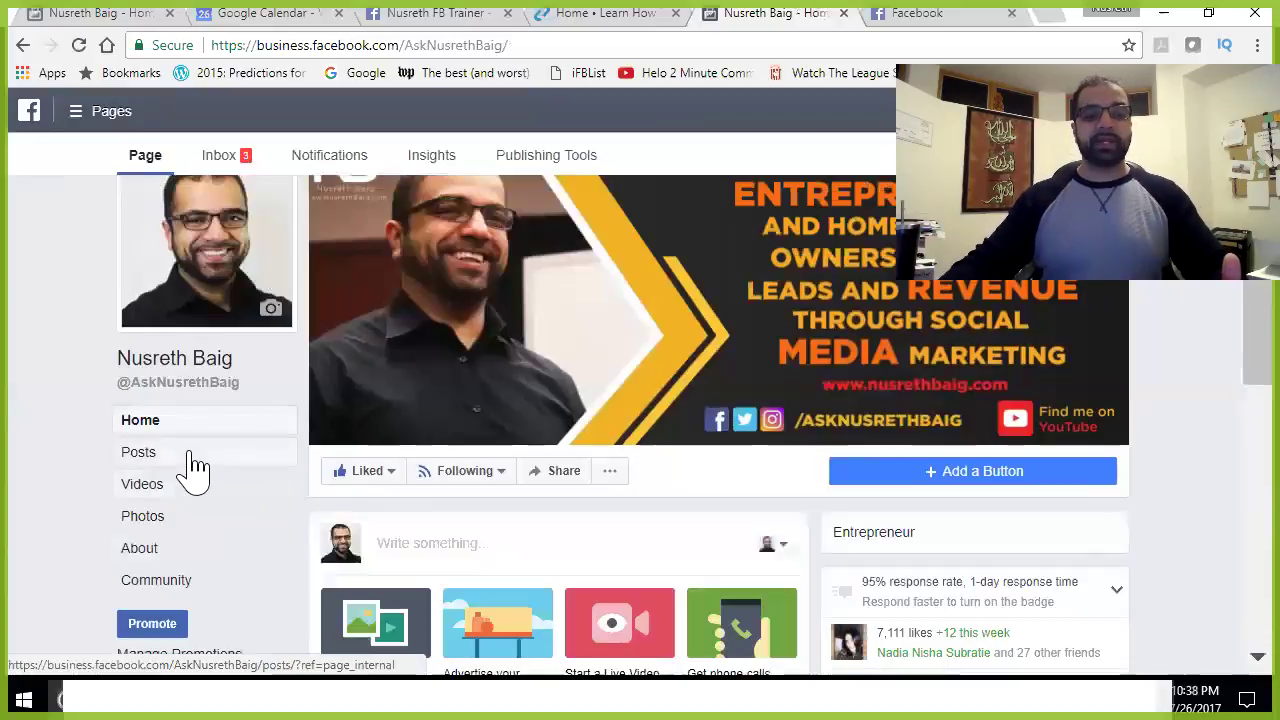
left_click(191, 467)
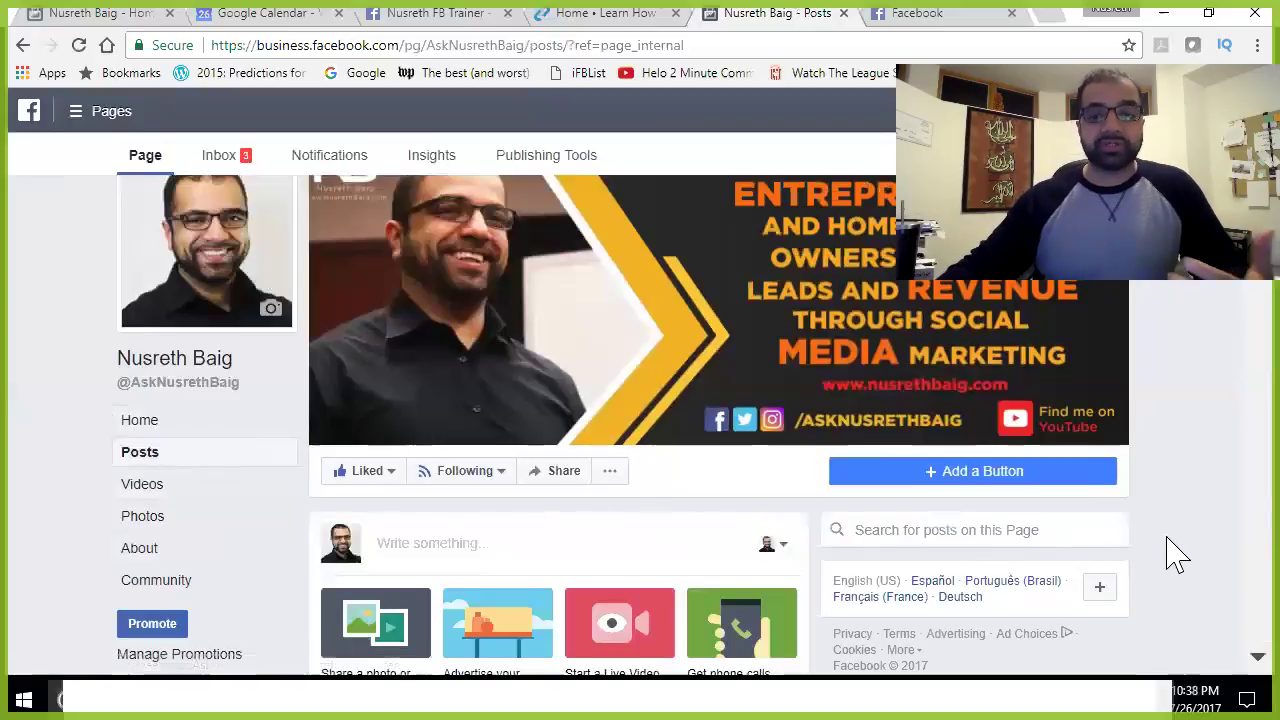
scroll(1160, 550, "down", 3)
scroll(878, 518, "down", 15)
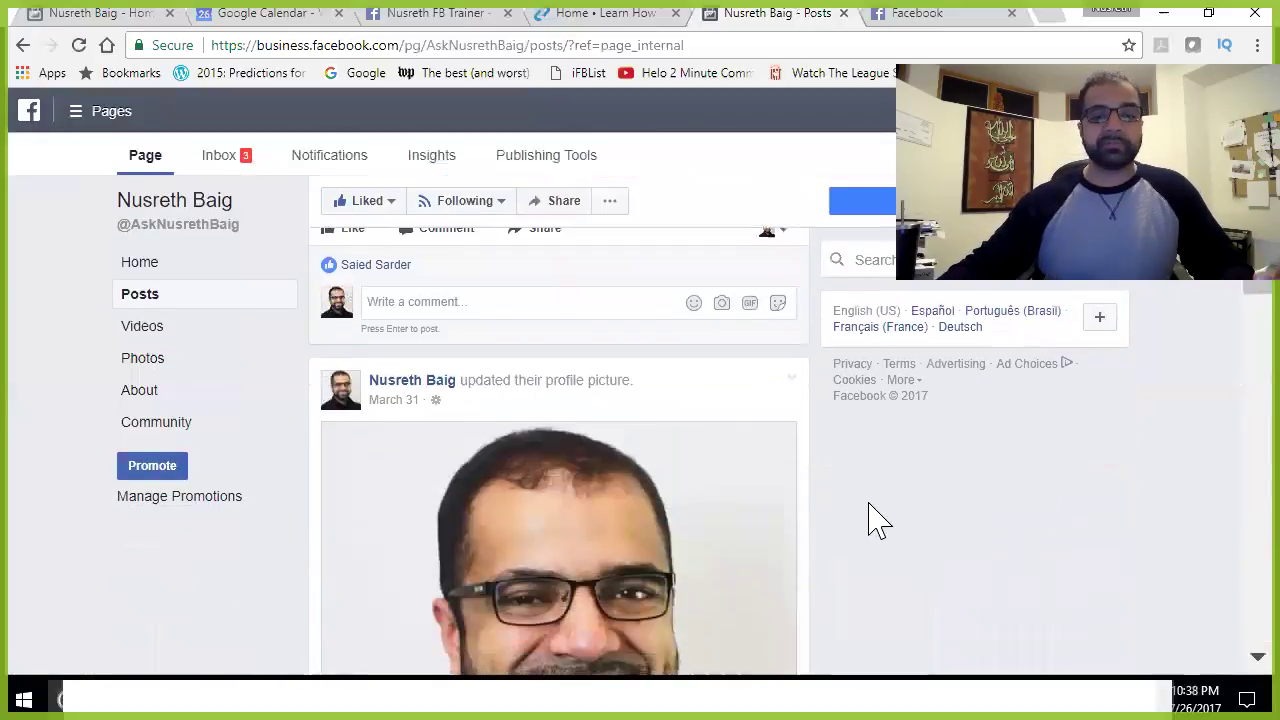
scroll(878, 518, "down", 15)
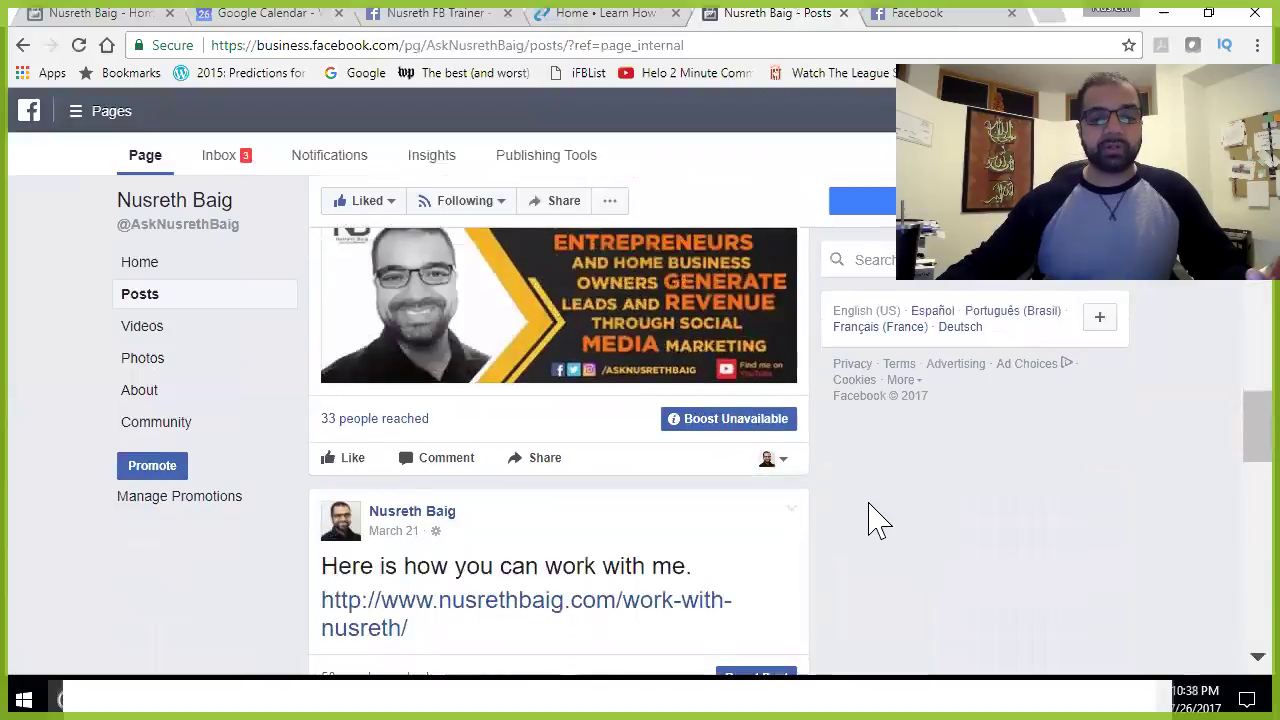
scroll(870, 518, "down", 5)
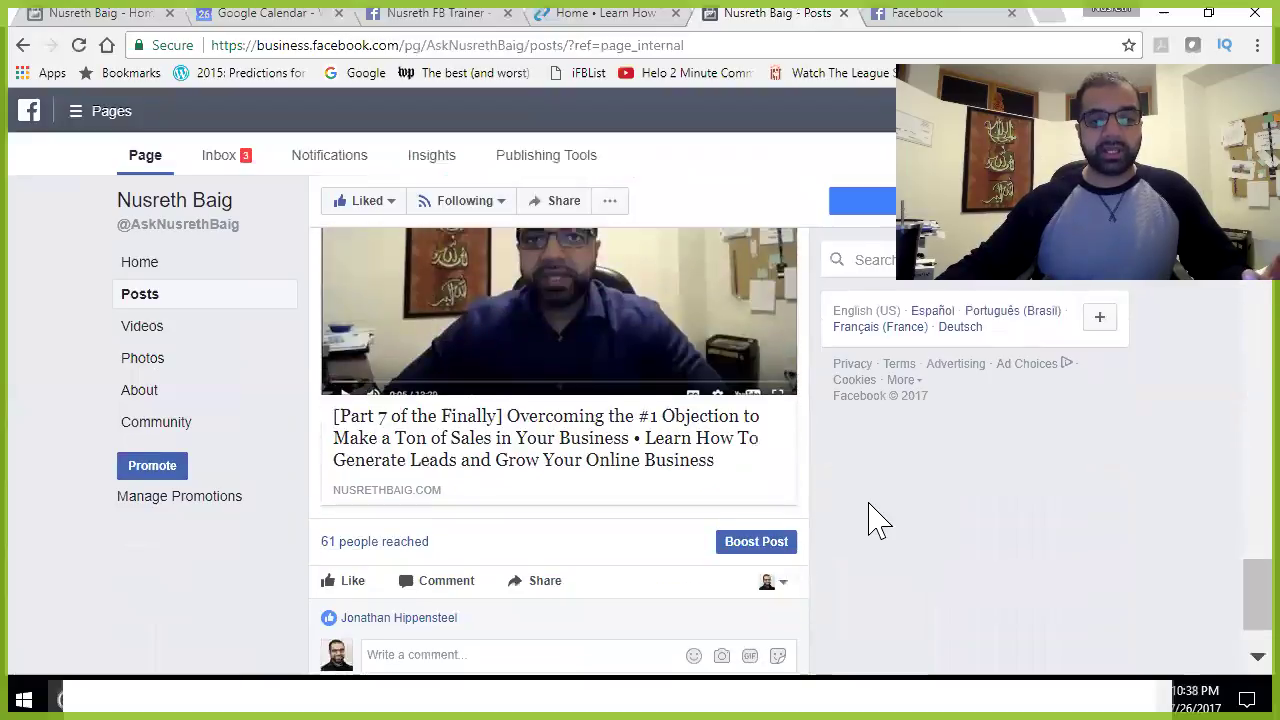
Step: Examine the February 22 shared blog video post and return to the start of the Posts section
scroll(866, 517, "up", 1)
scroll(620, 455, "up", 2)
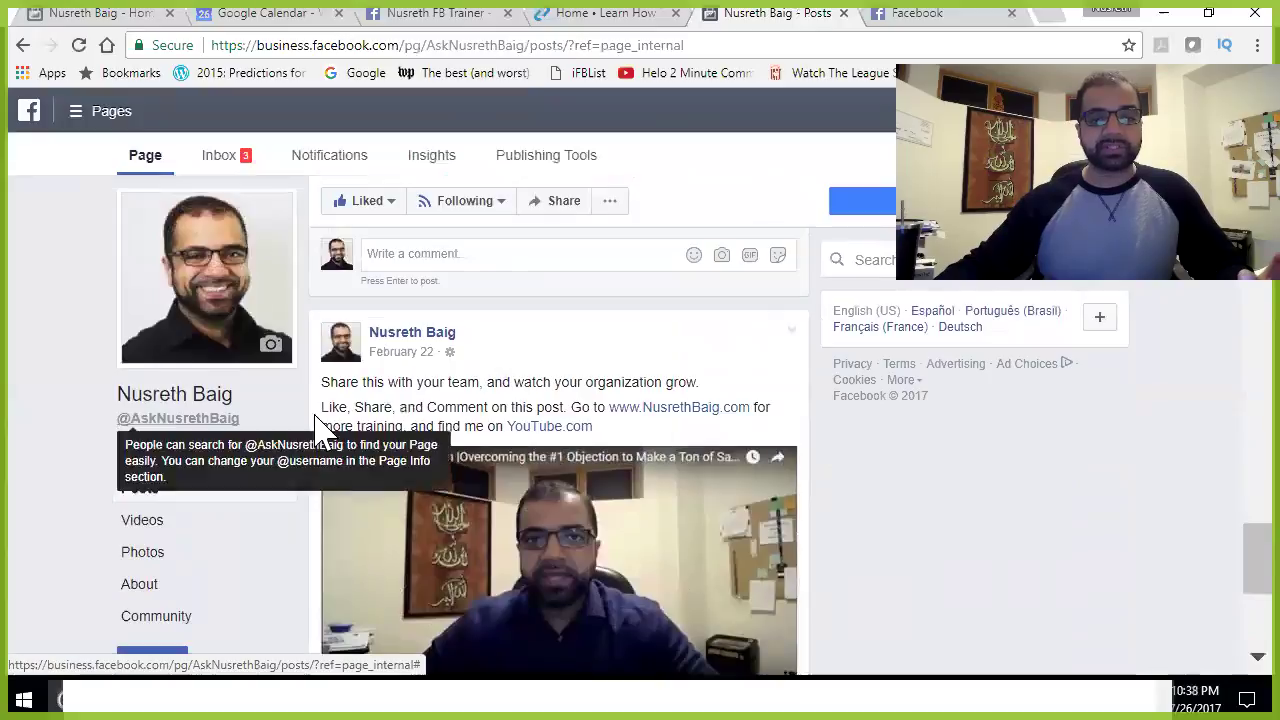
scroll(668, 528, "down", 2)
scroll(675, 530, "down", 1)
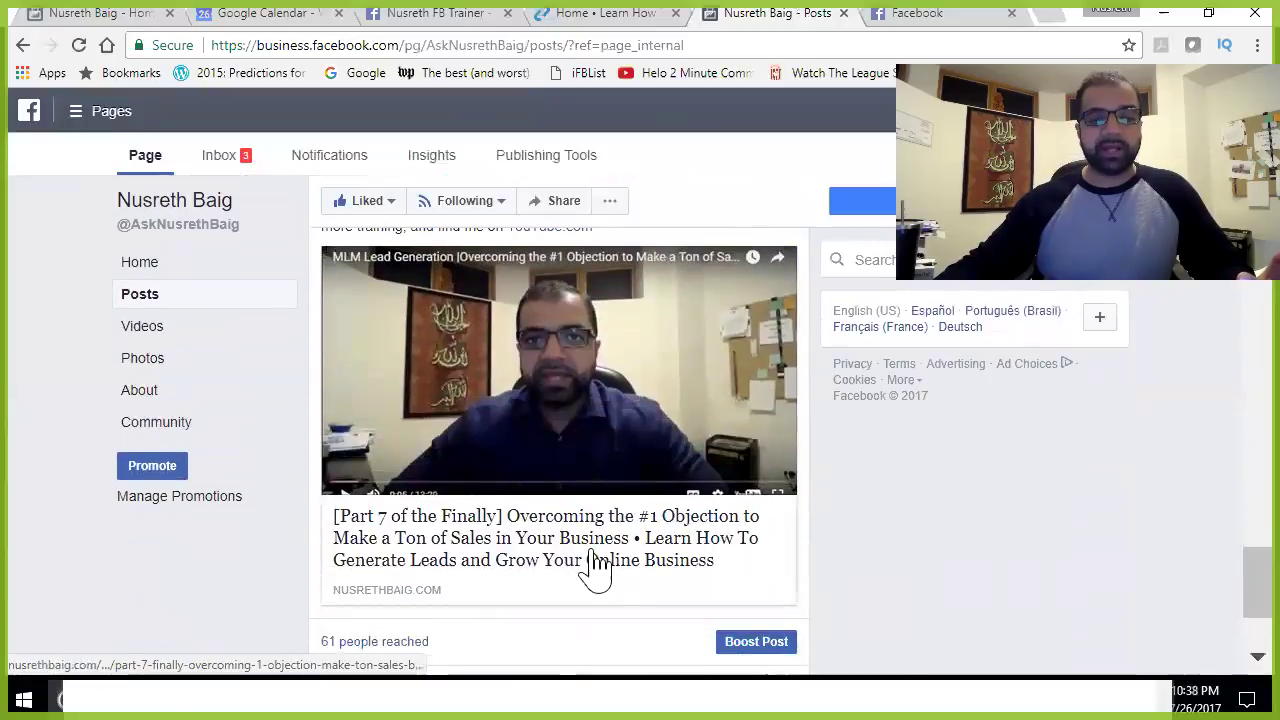
scroll(853, 603, "down", 1)
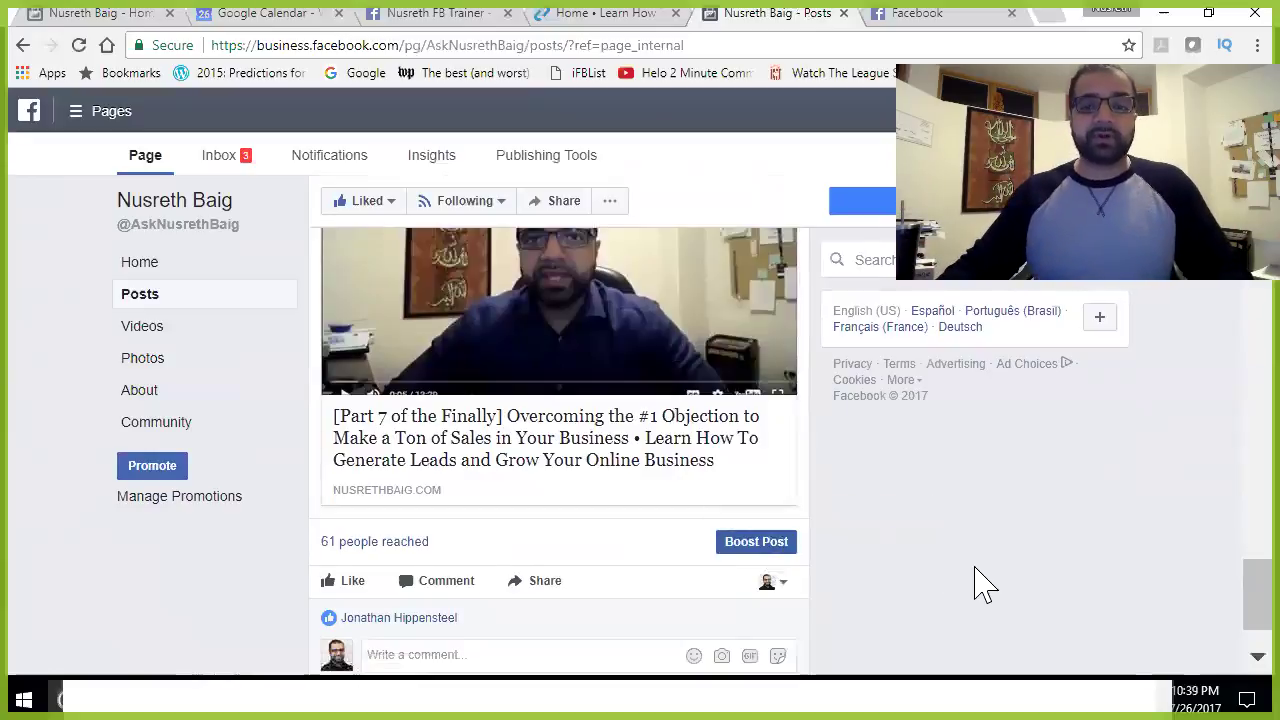
scroll(1100, 555, "up", 5)
scroll(1100, 555, "up", 10)
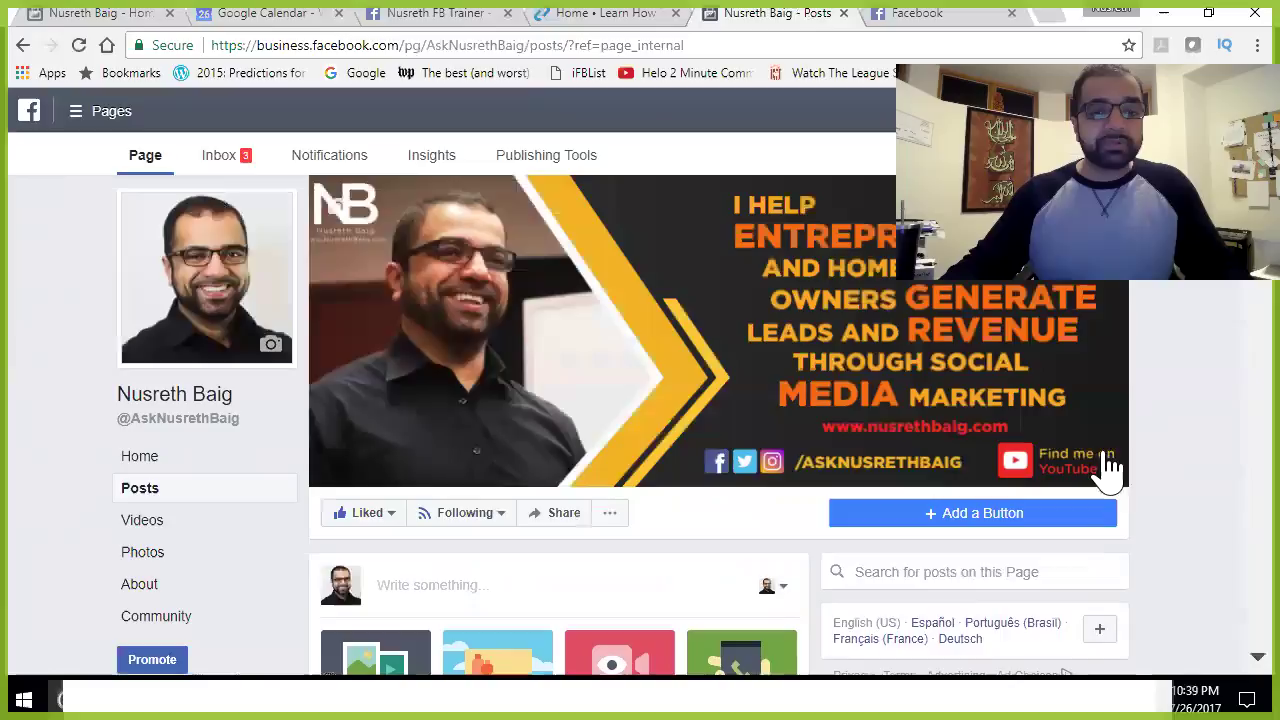